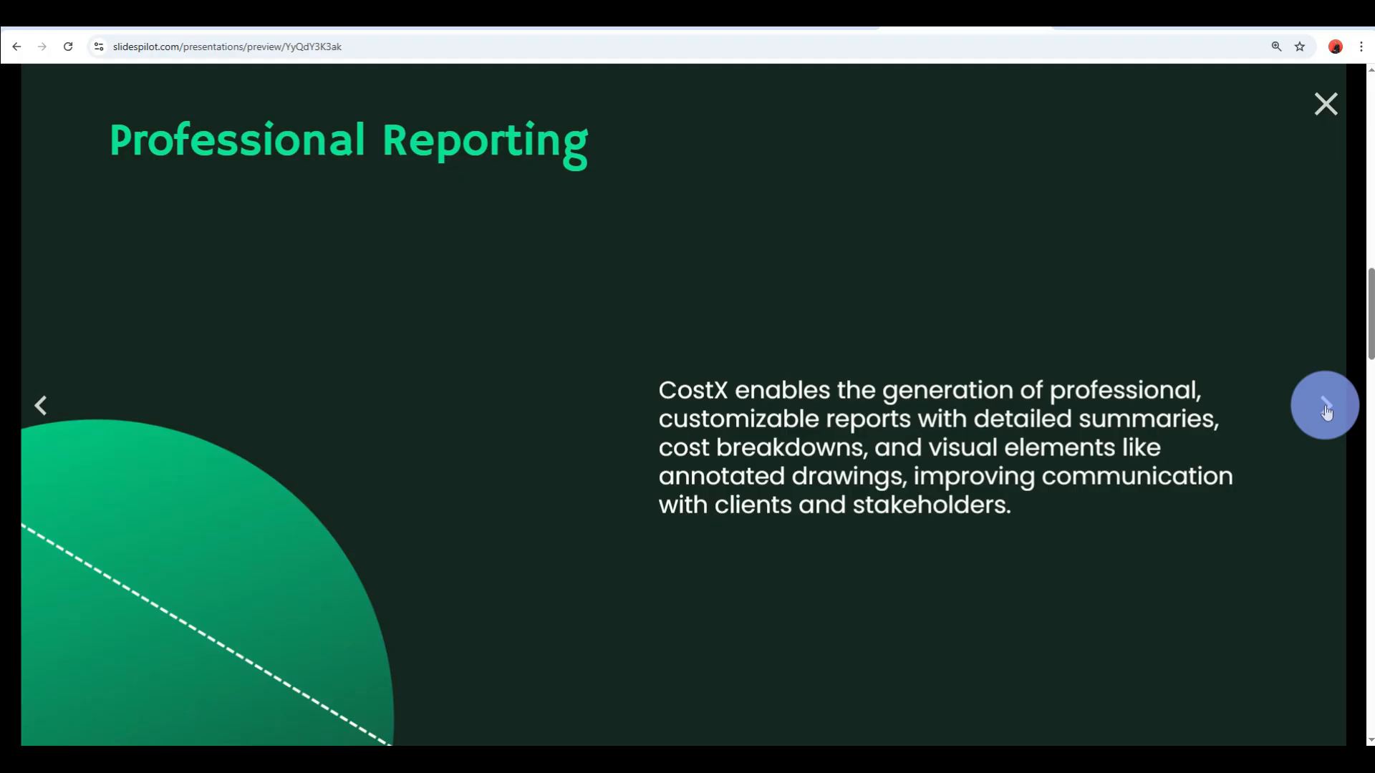
left_click(1327, 413)
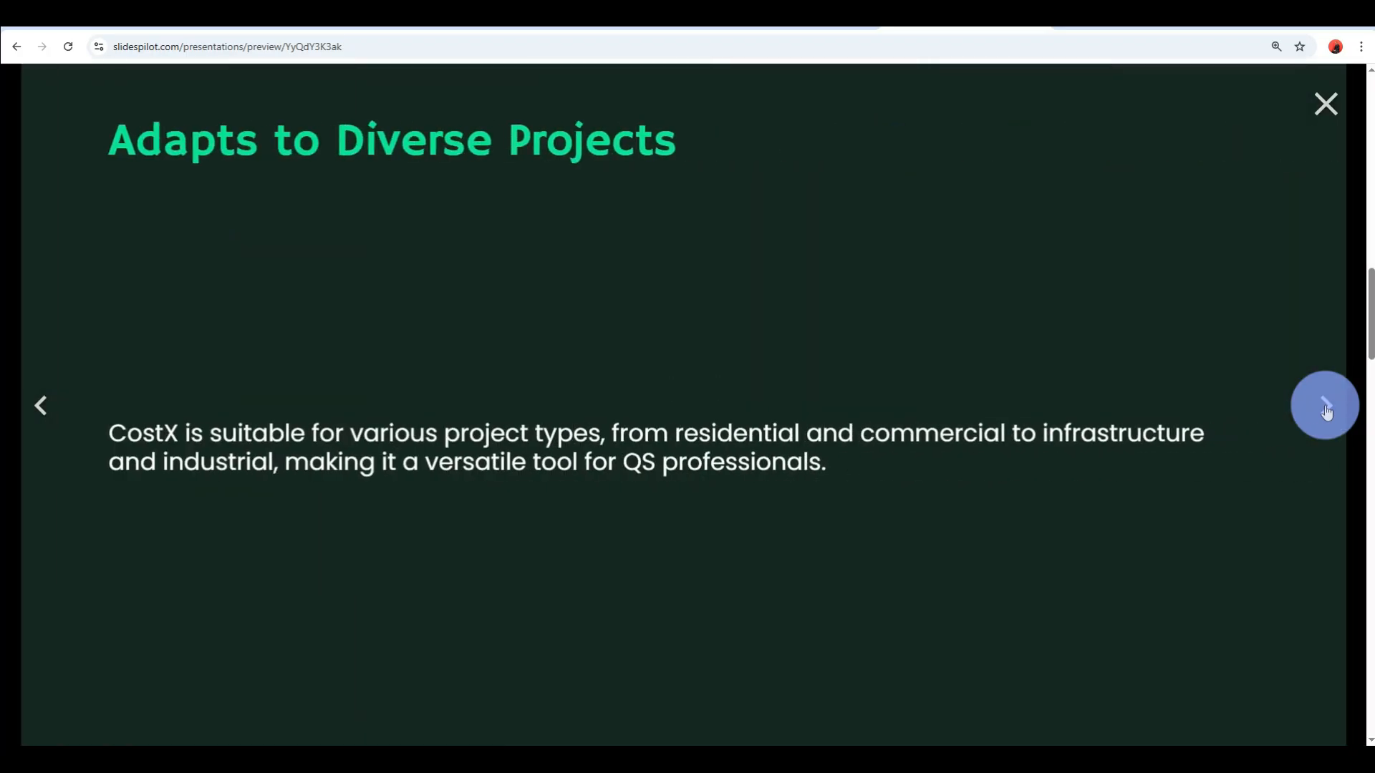
left_click(1327, 413)
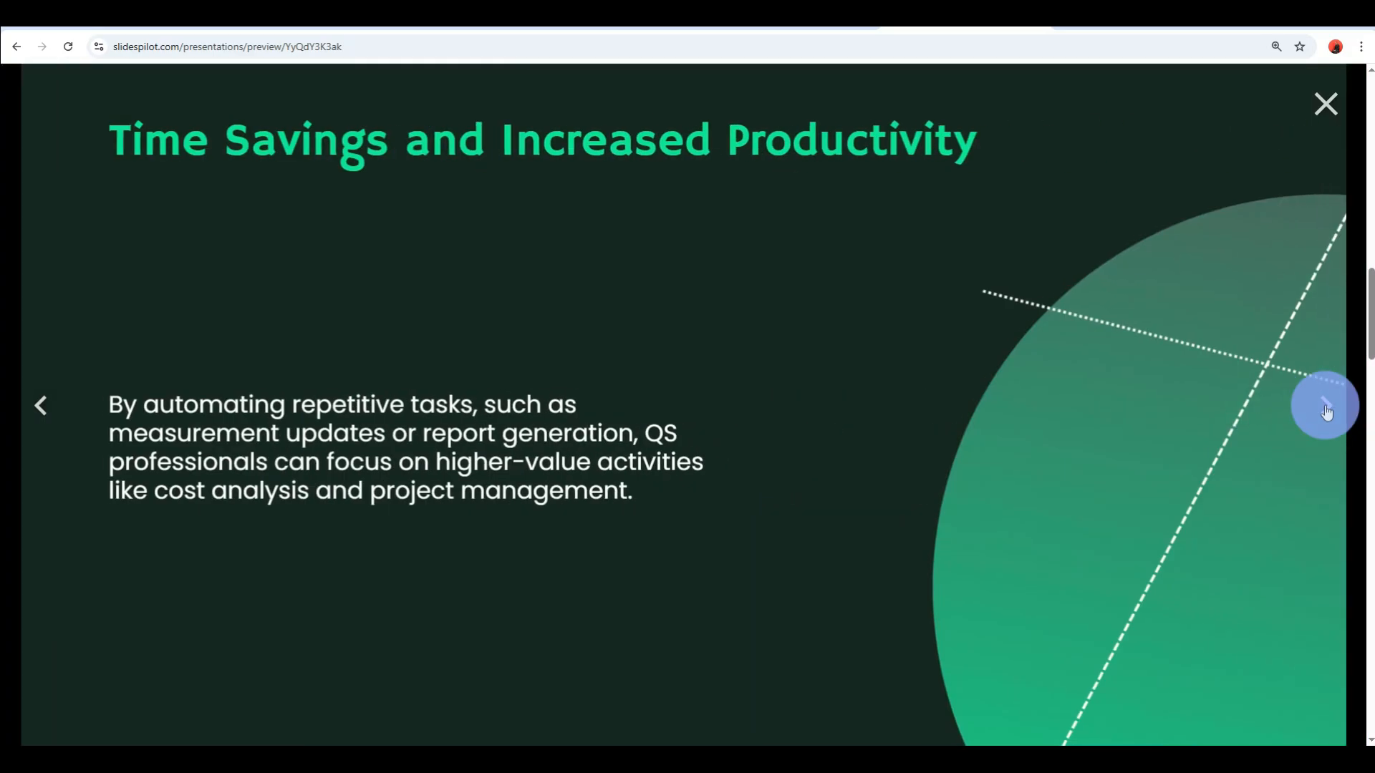
left_click(1327, 412)
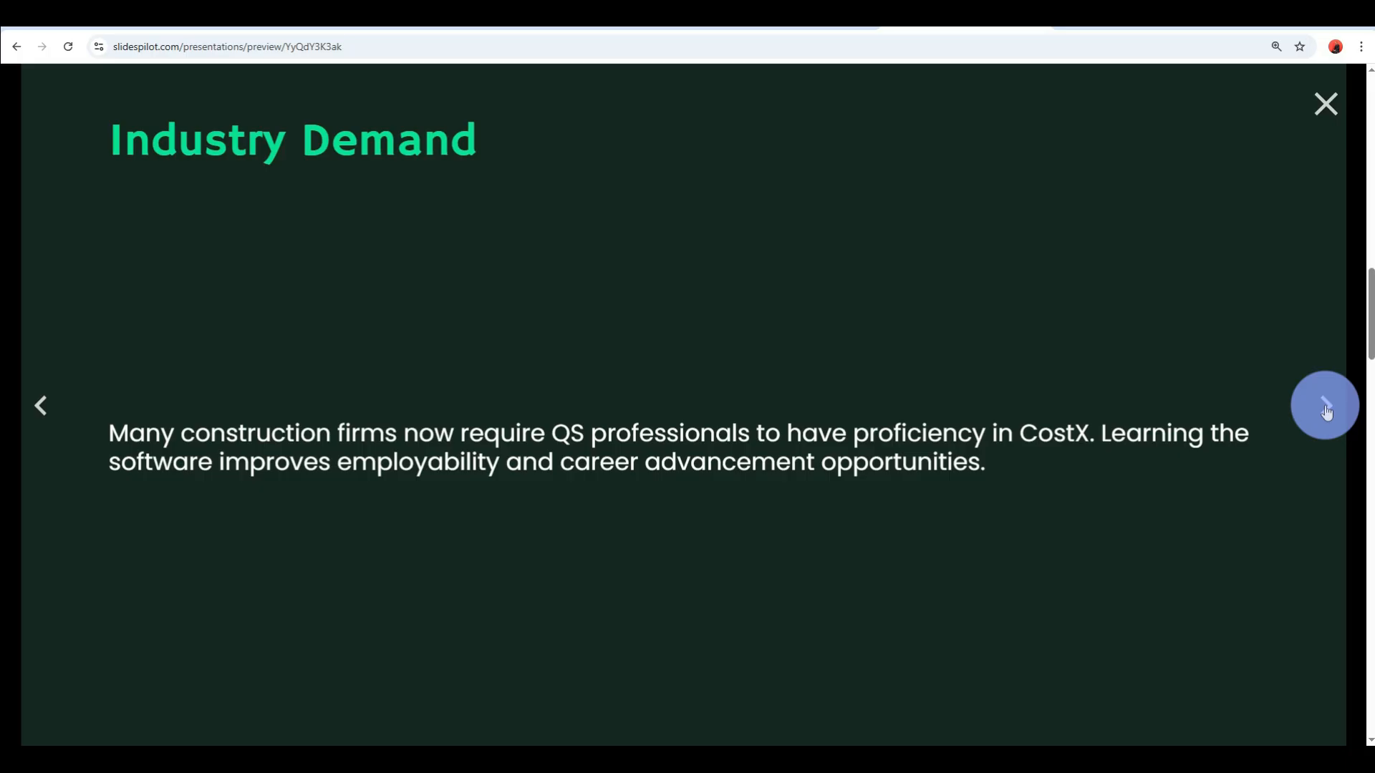
left_click(1326, 413)
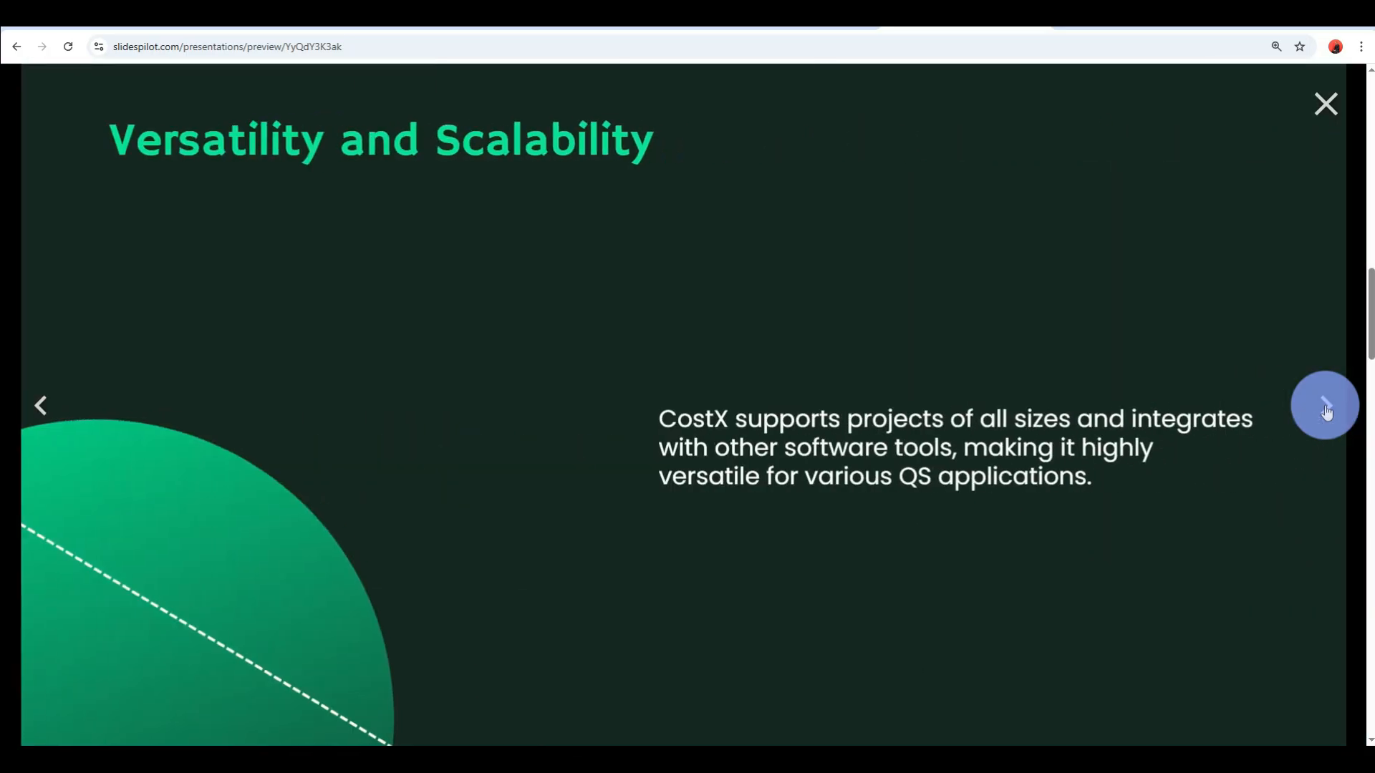
left_click(1326, 413)
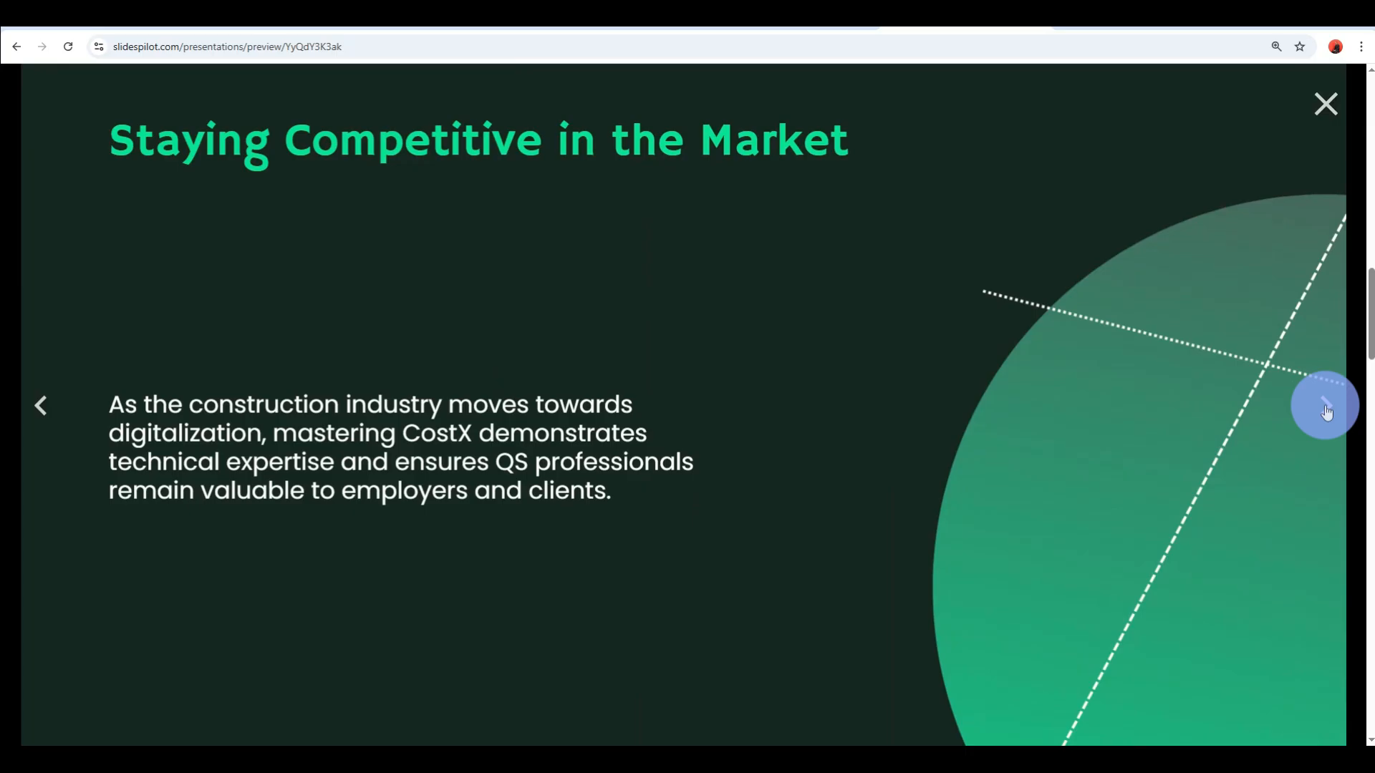
left_click(1325, 405)
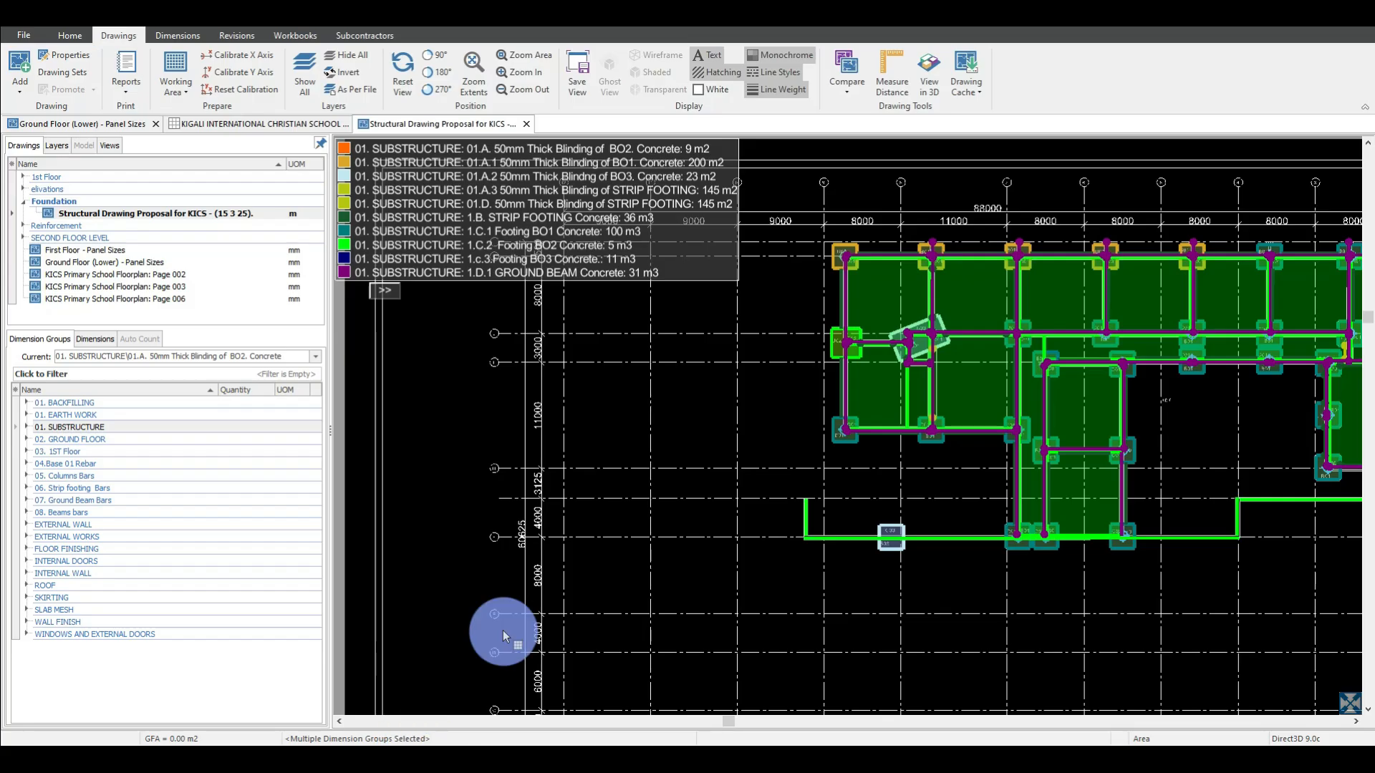
Look through the drawing, dimension, revision, workbook and subcontractor tools, including the Kigali International Christian School cost workbook.
mouse_move(865, 312)
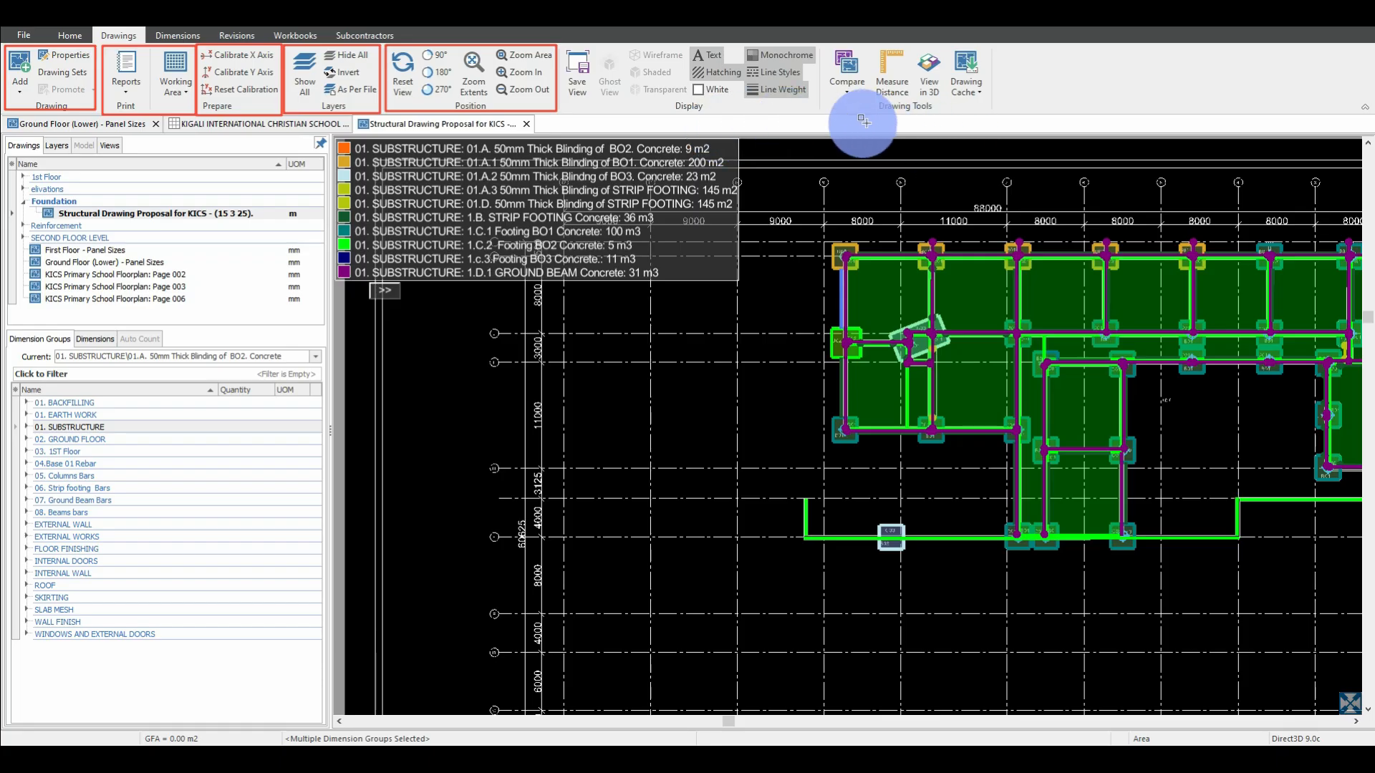
mouse_move(820, 112)
left_mouse_down()
mouse_move(761, 50)
mouse_move(563, 41)
left_mouse_up()
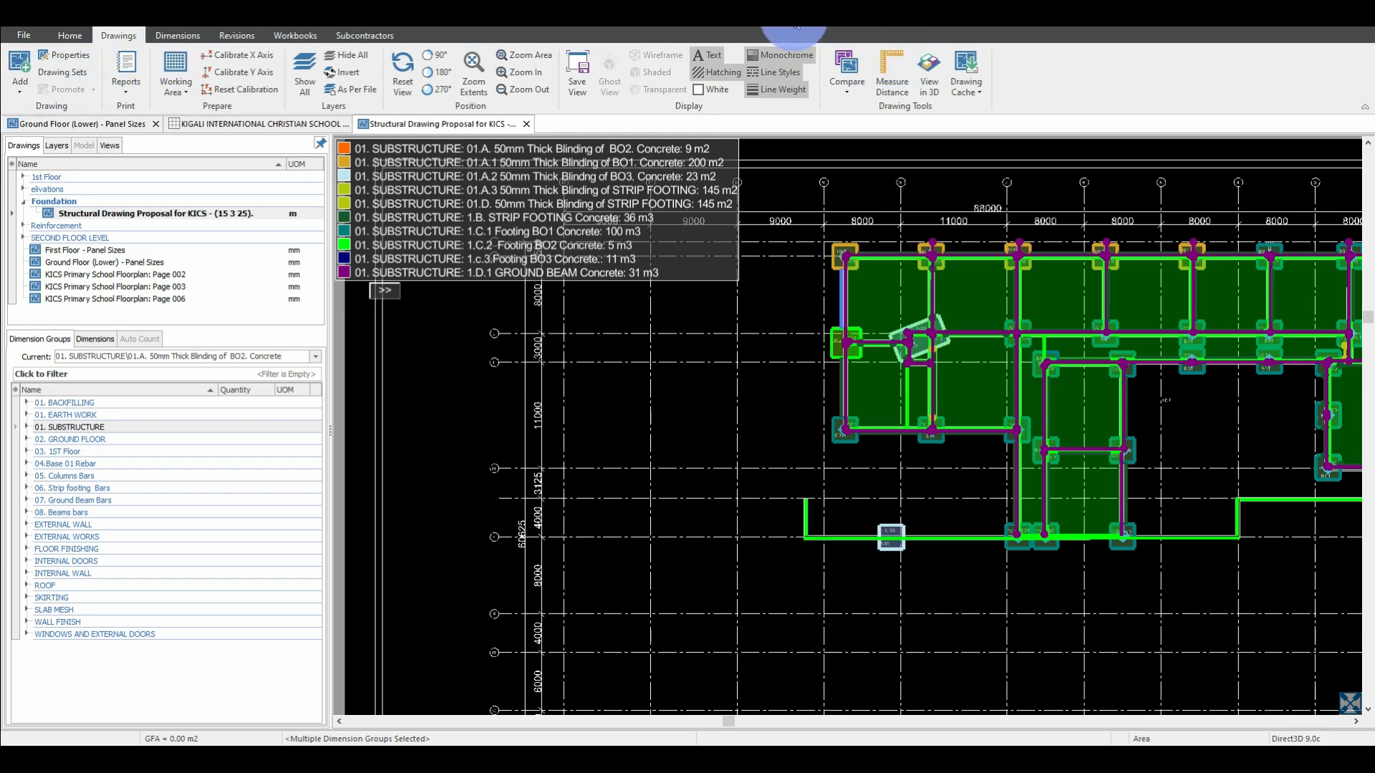
left_click(187, 40)
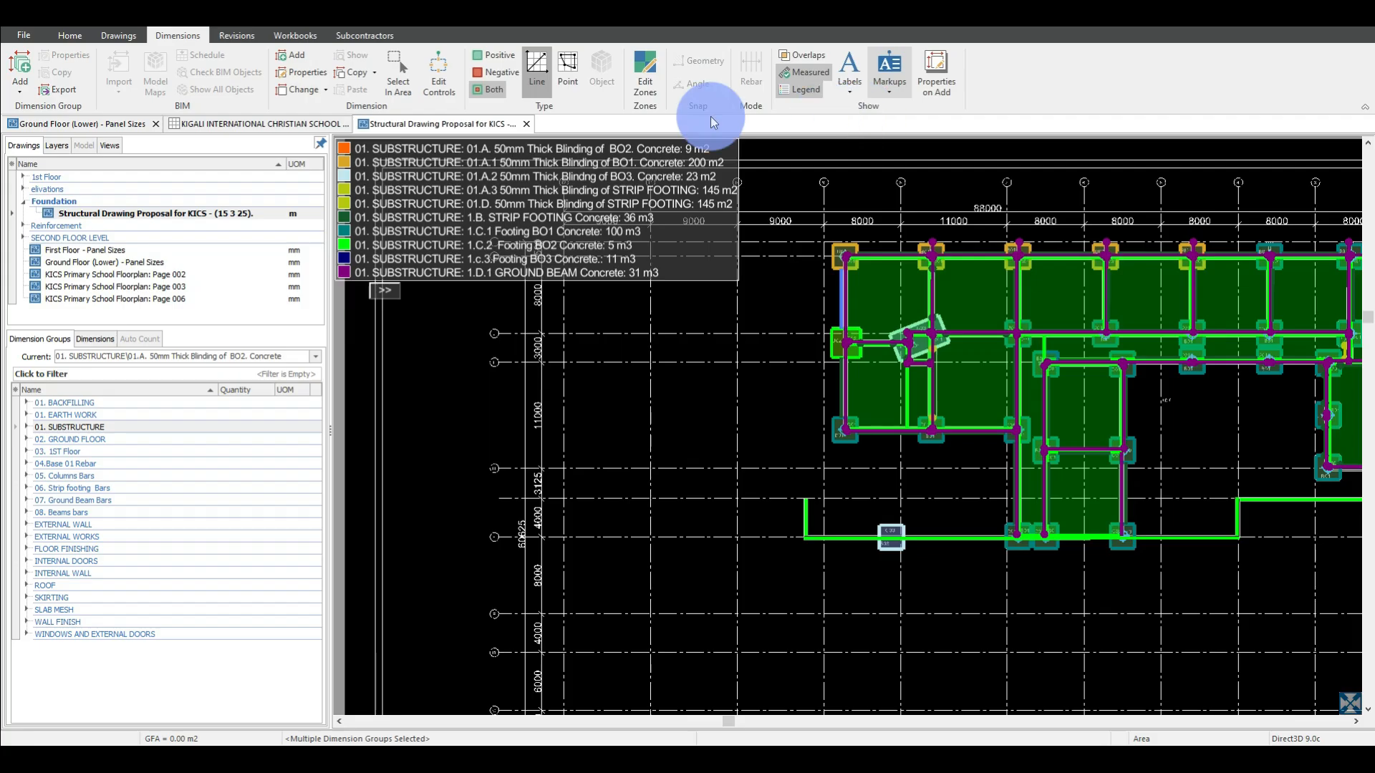
left_click(247, 36)
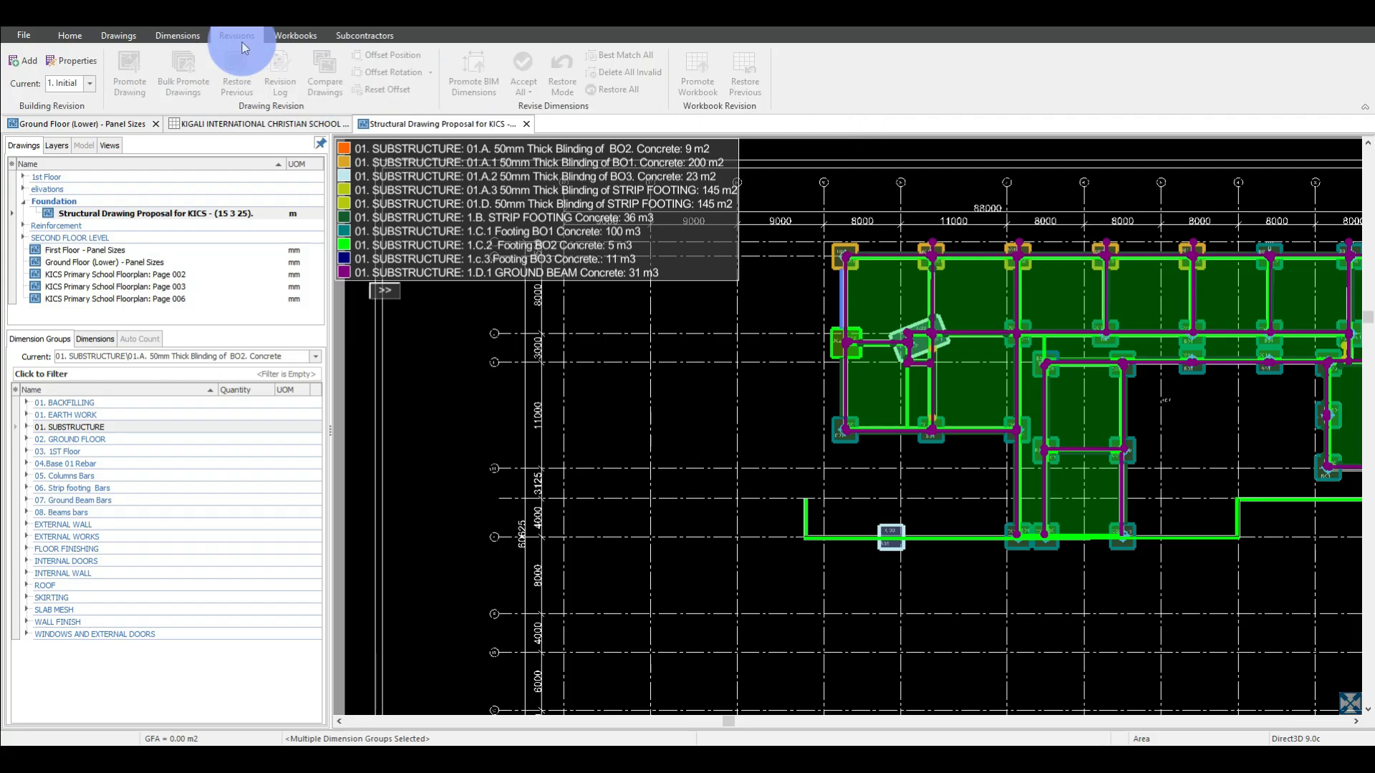
left_click(292, 37)
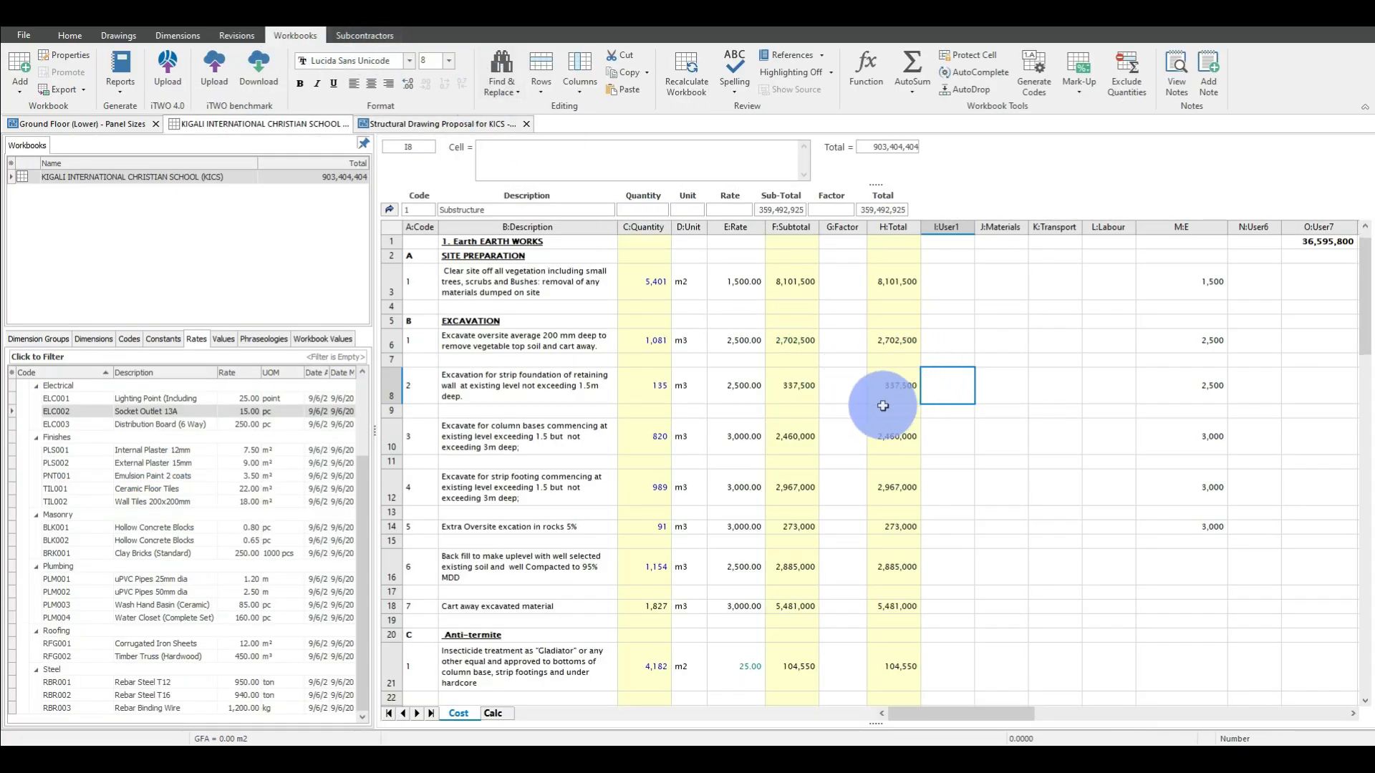
scroll(883, 406, "down", 5)
scroll(890, 409, "up", 5)
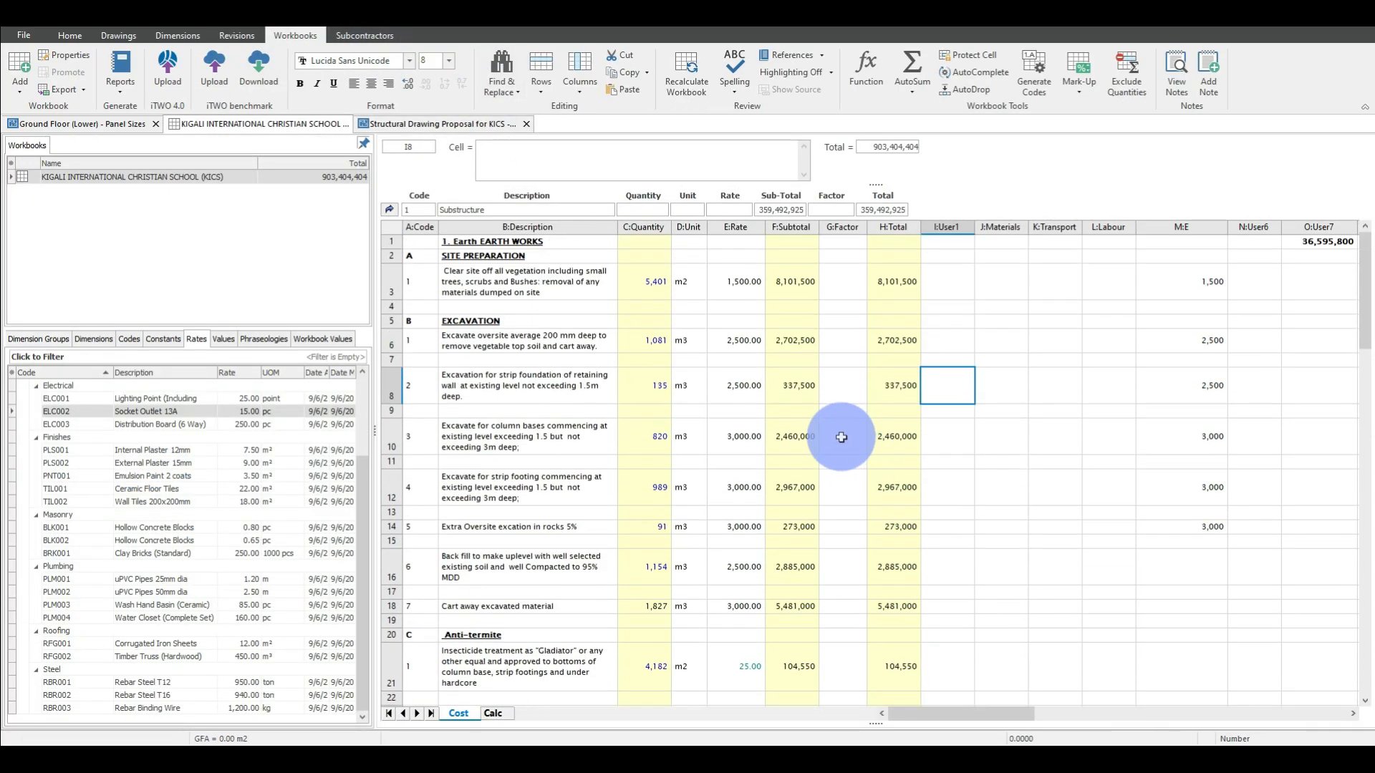
left_click(359, 36)
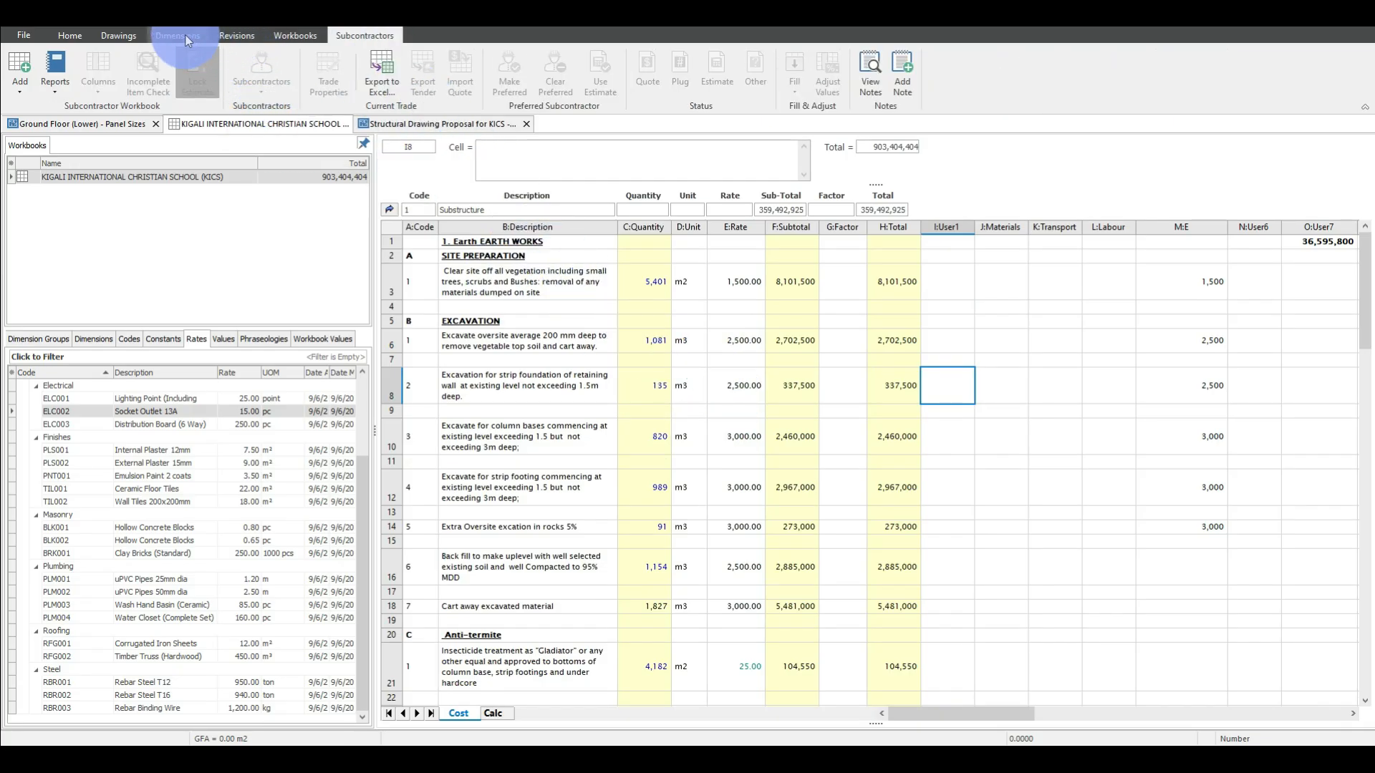
left_click(118, 33)
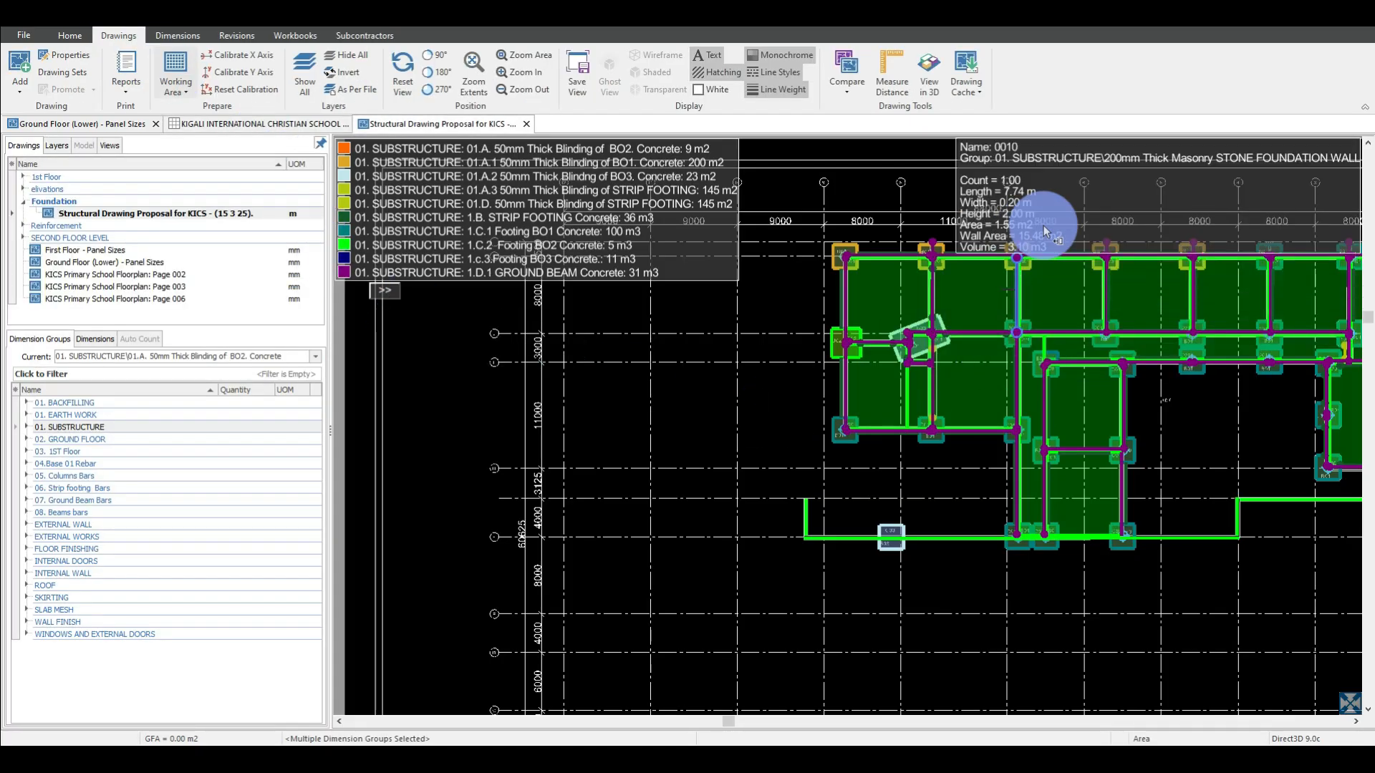
Display the measured substructure on the foundation drawing in 3D.
scroll(1222, 377, "up", 6)
scroll(1219, 376, "down", 6)
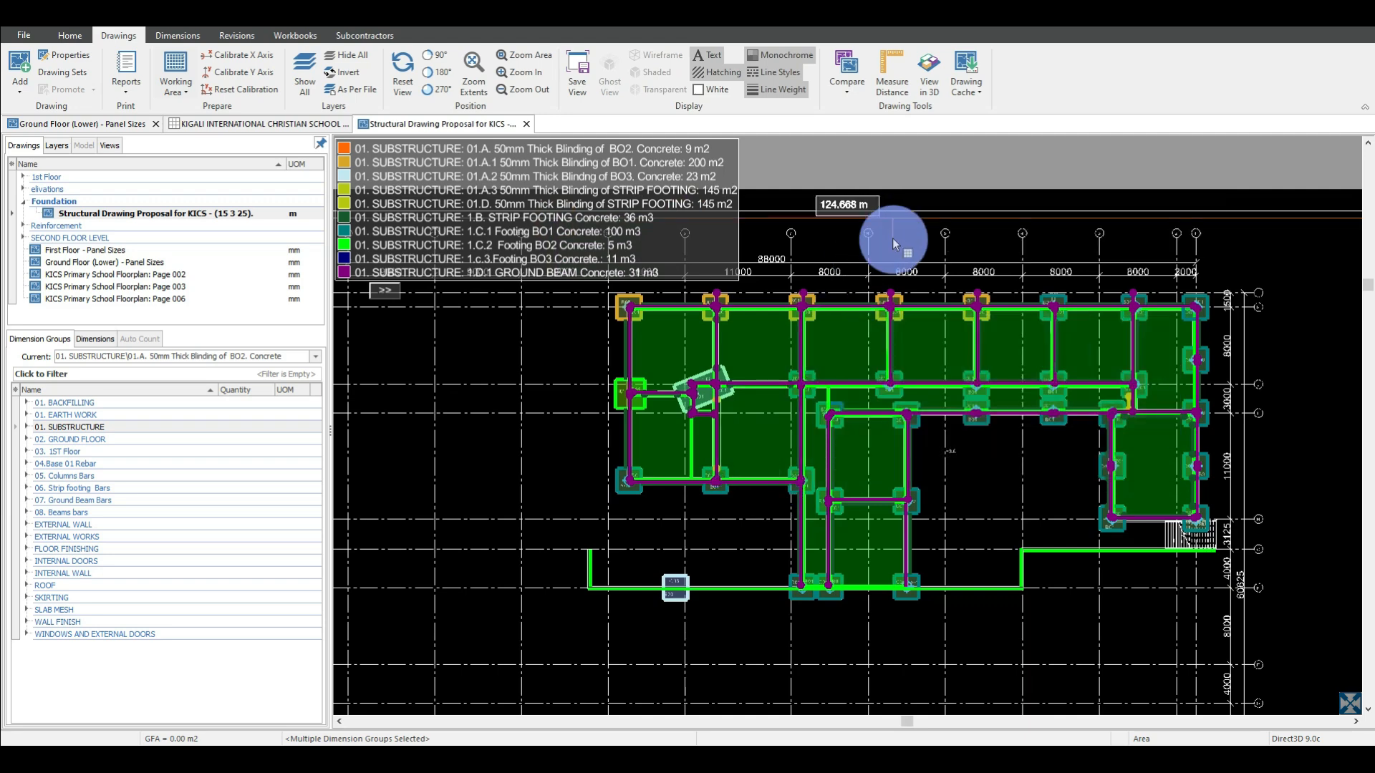
scroll(895, 239, "up", 2)
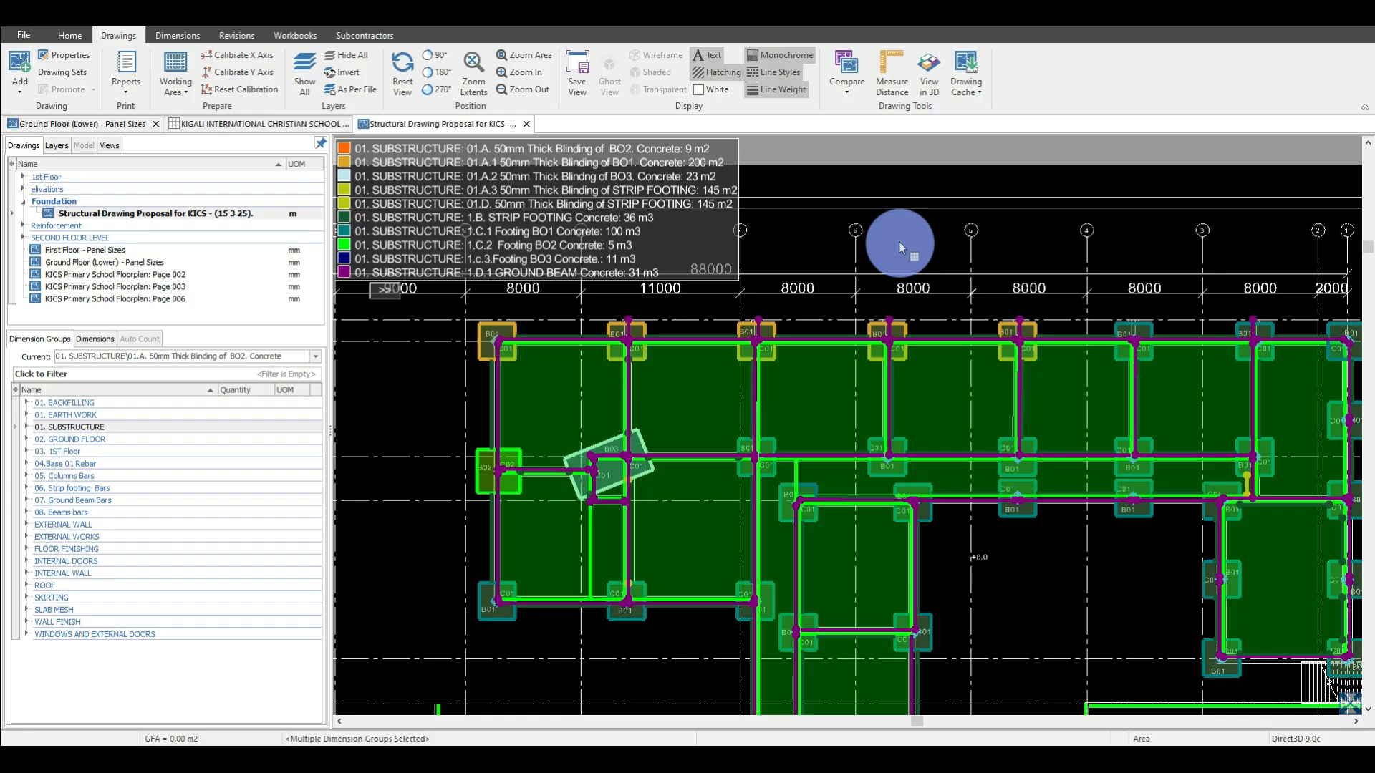
scroll(893, 238, "down", 3)
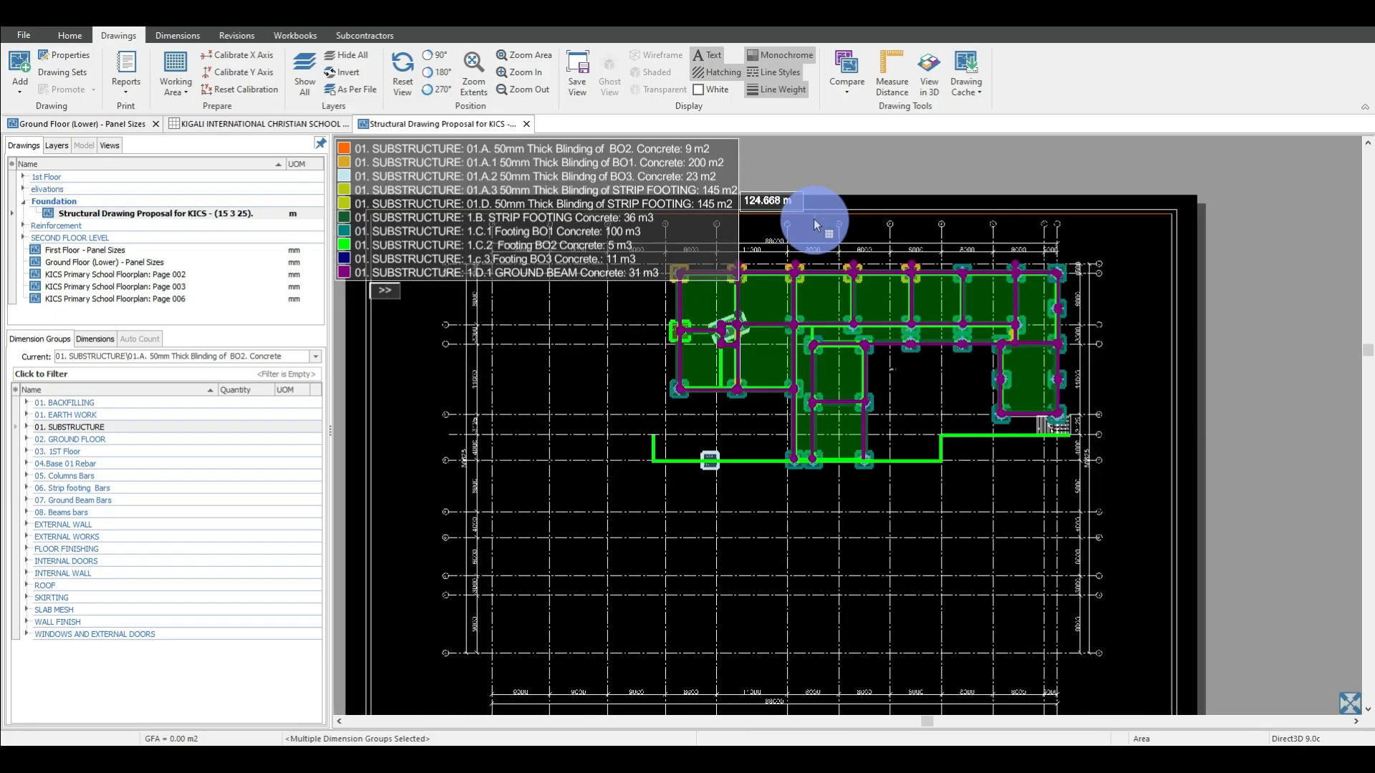
scroll(810, 235, "up", 2)
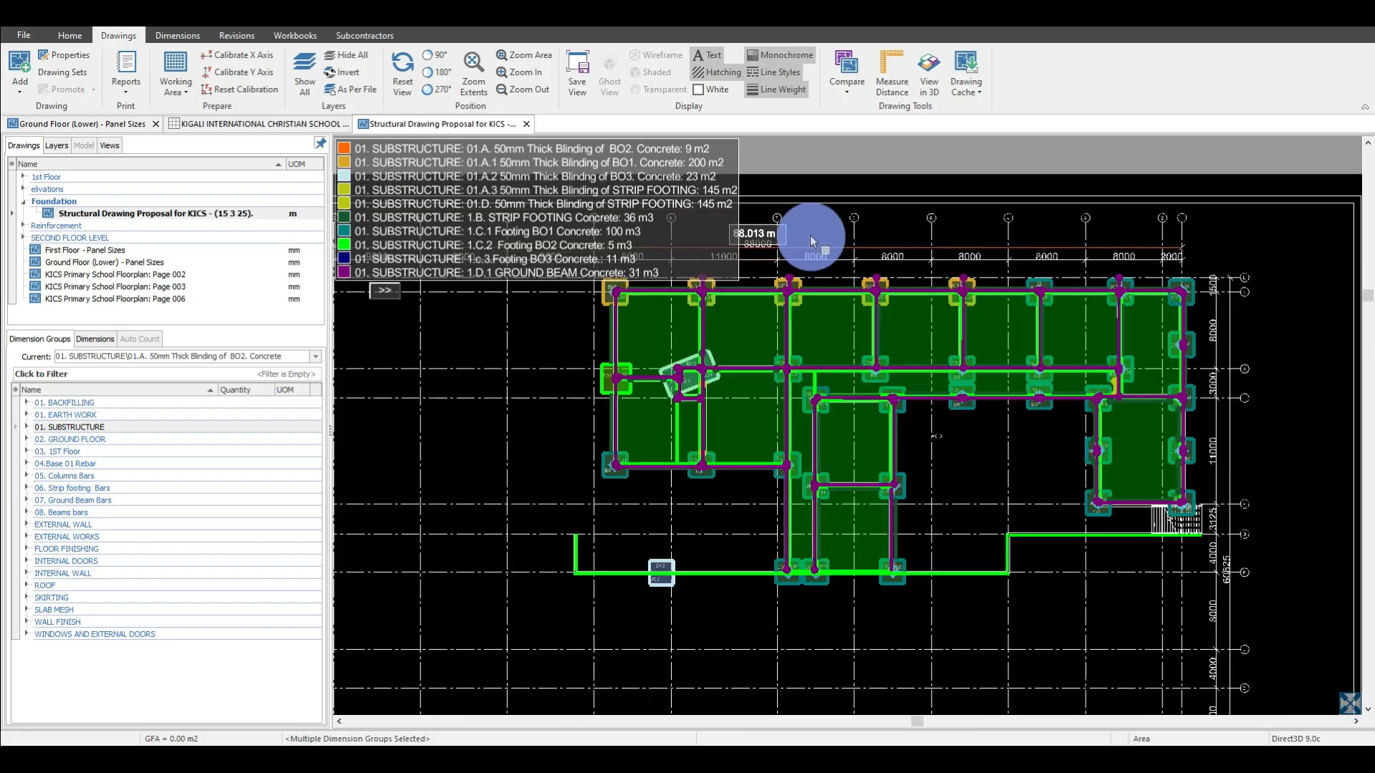
left_click(928, 68)
Examine the footings, ground beams, strip footings and retaining wall of the 3D substructure from several angles and distances.
scroll(839, 427, "up", 5)
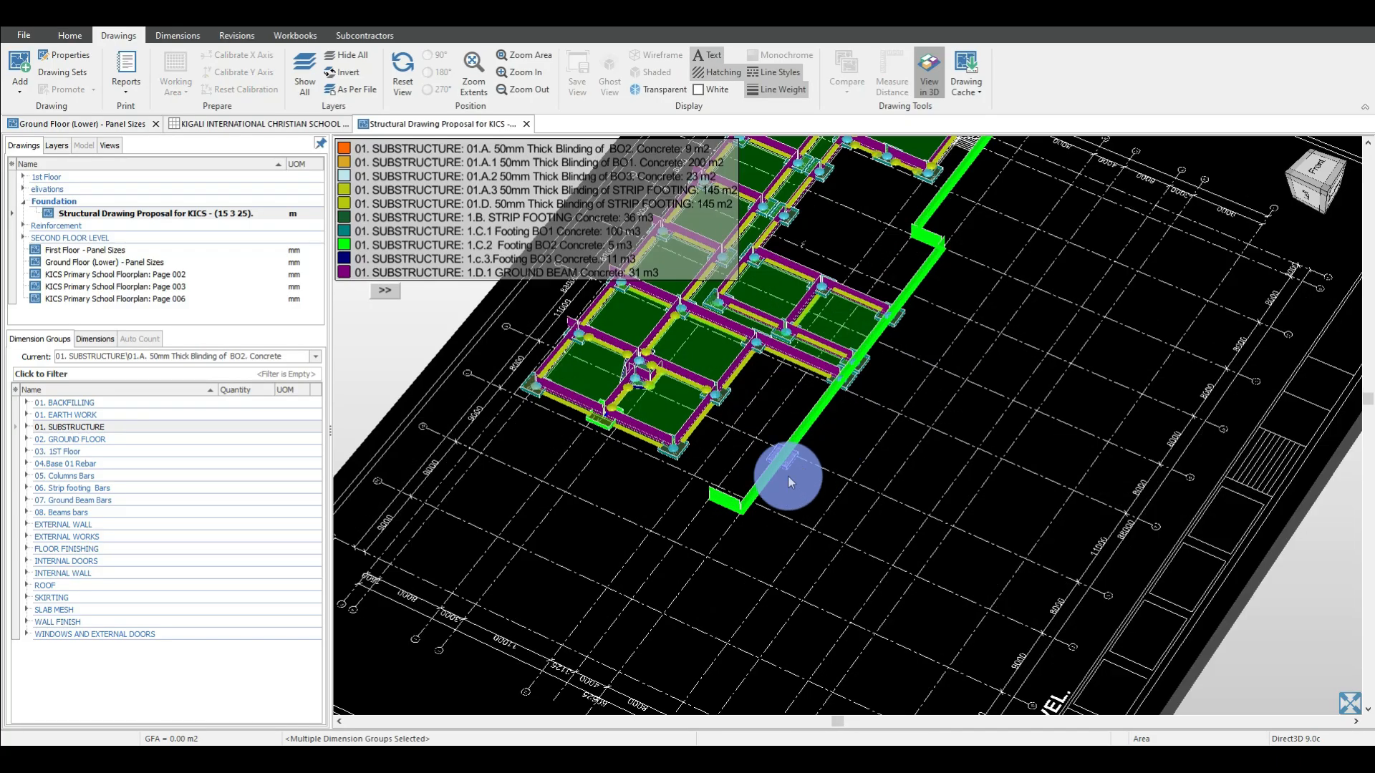
scroll(746, 589, "down", 5)
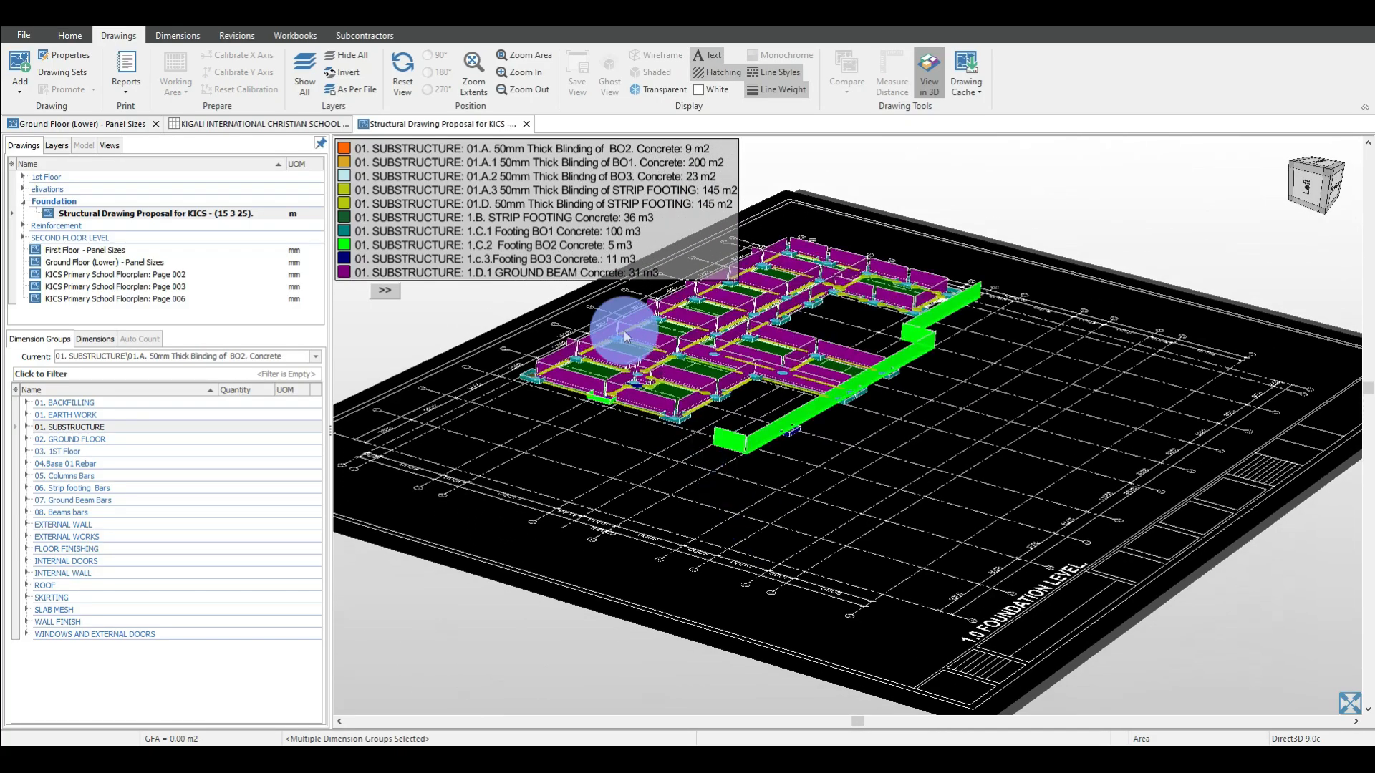
scroll(624, 336, "up", 5)
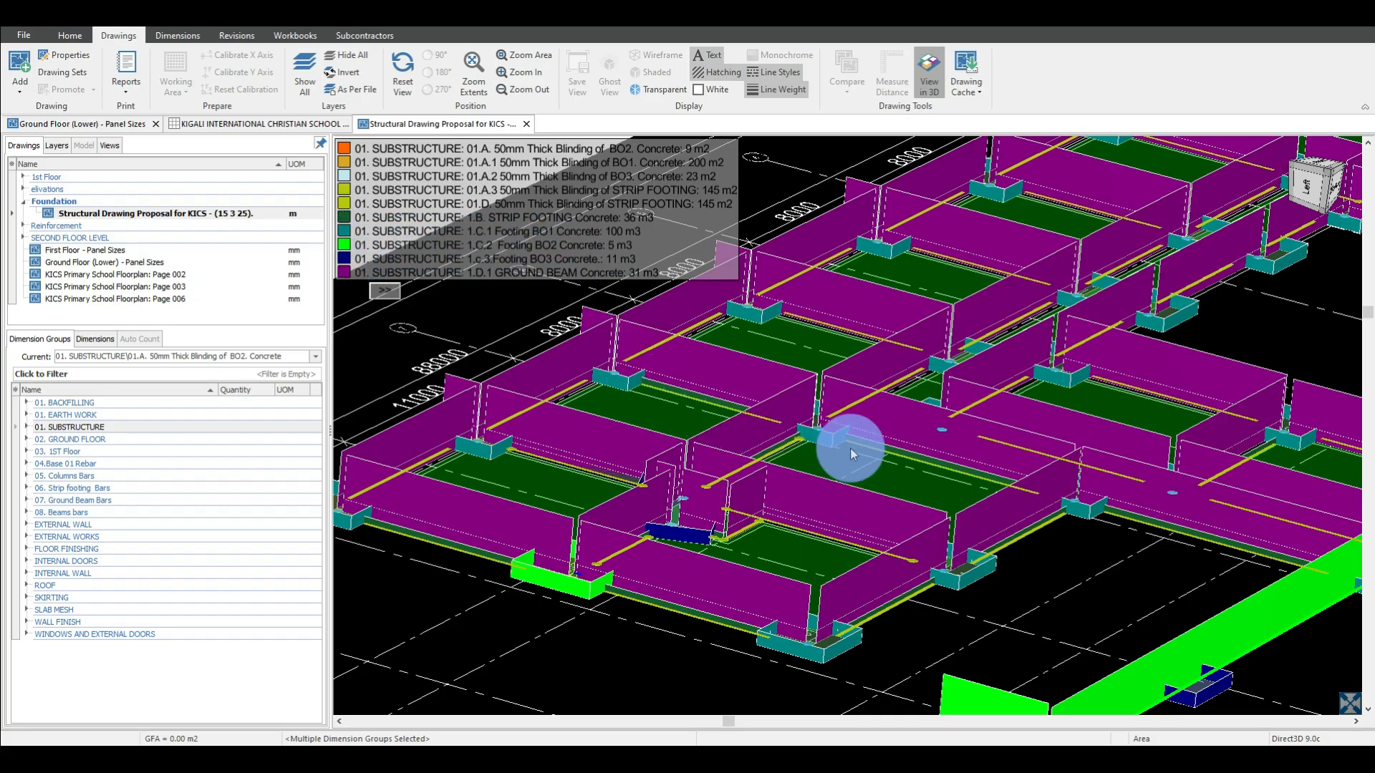
left_click_drag(849, 453, 997, 562)
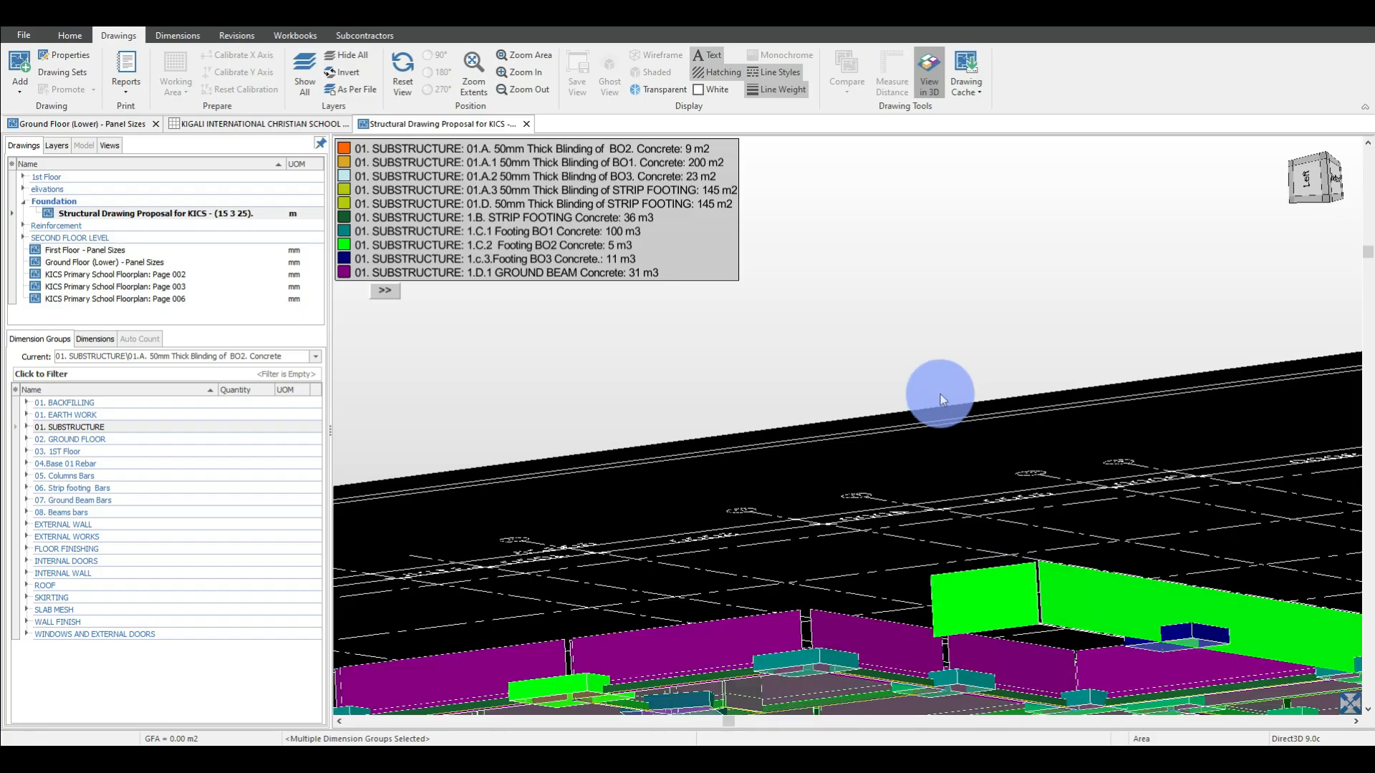
left_click_drag(939, 394, 908, 541)
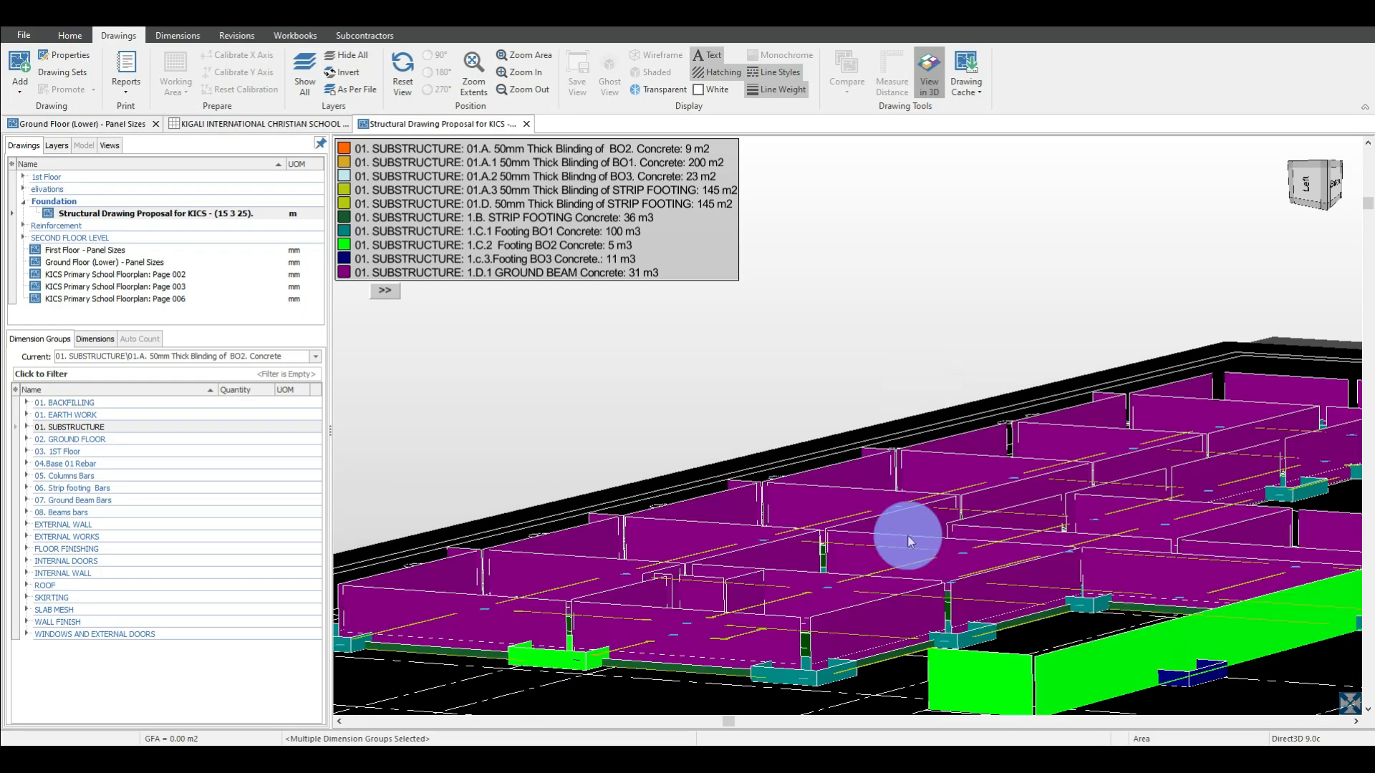
scroll(818, 676, "up", 5)
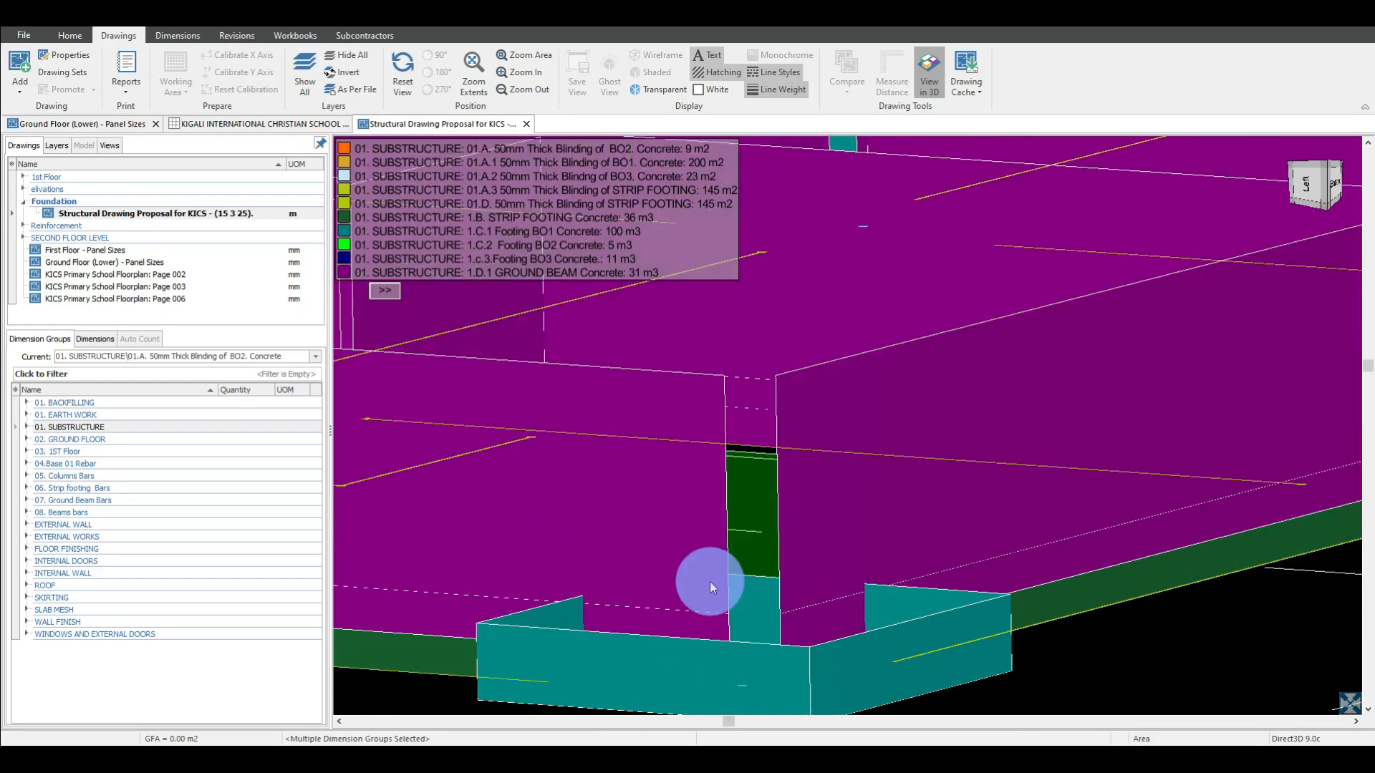
scroll(728, 440, "down", 3)
scroll(1097, 471, "down", 8)
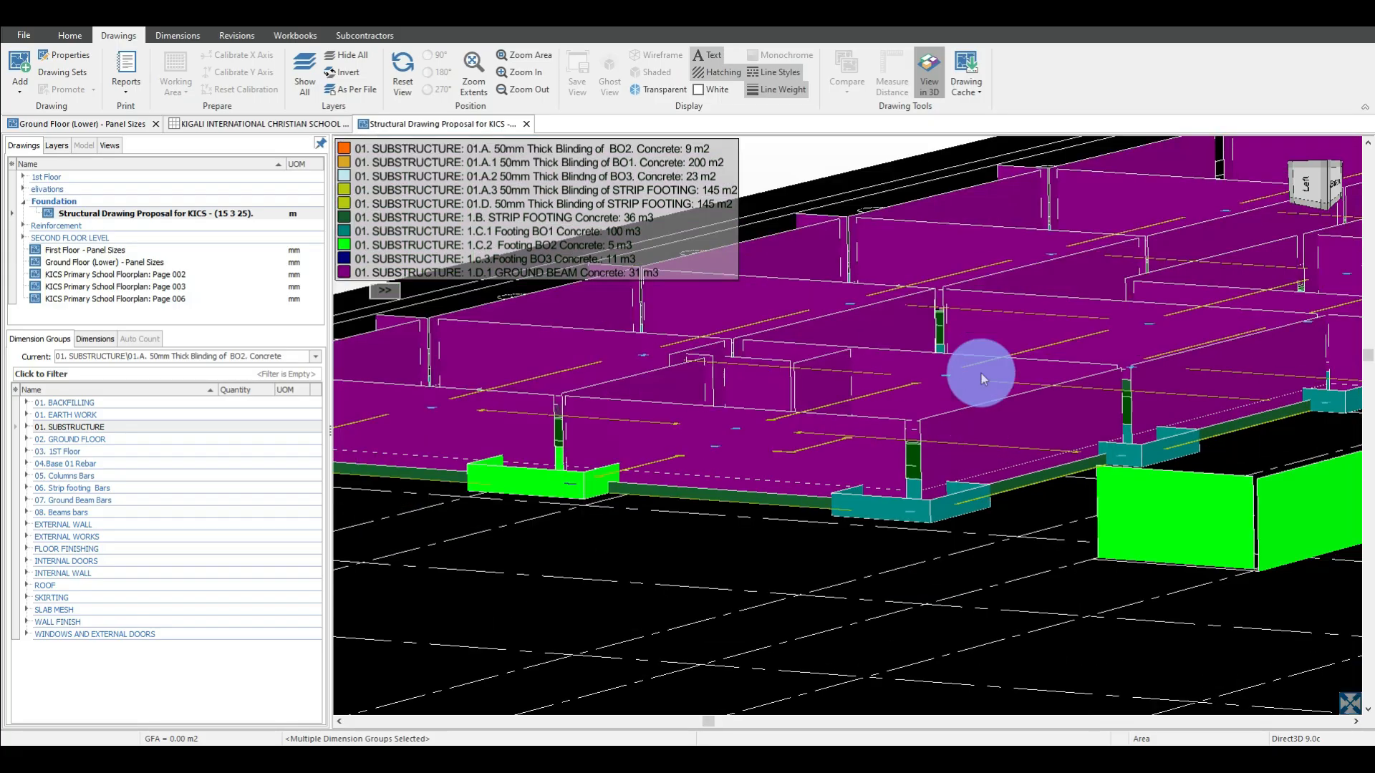
scroll(981, 350, "up", 3)
scroll(991, 413, "down", 6)
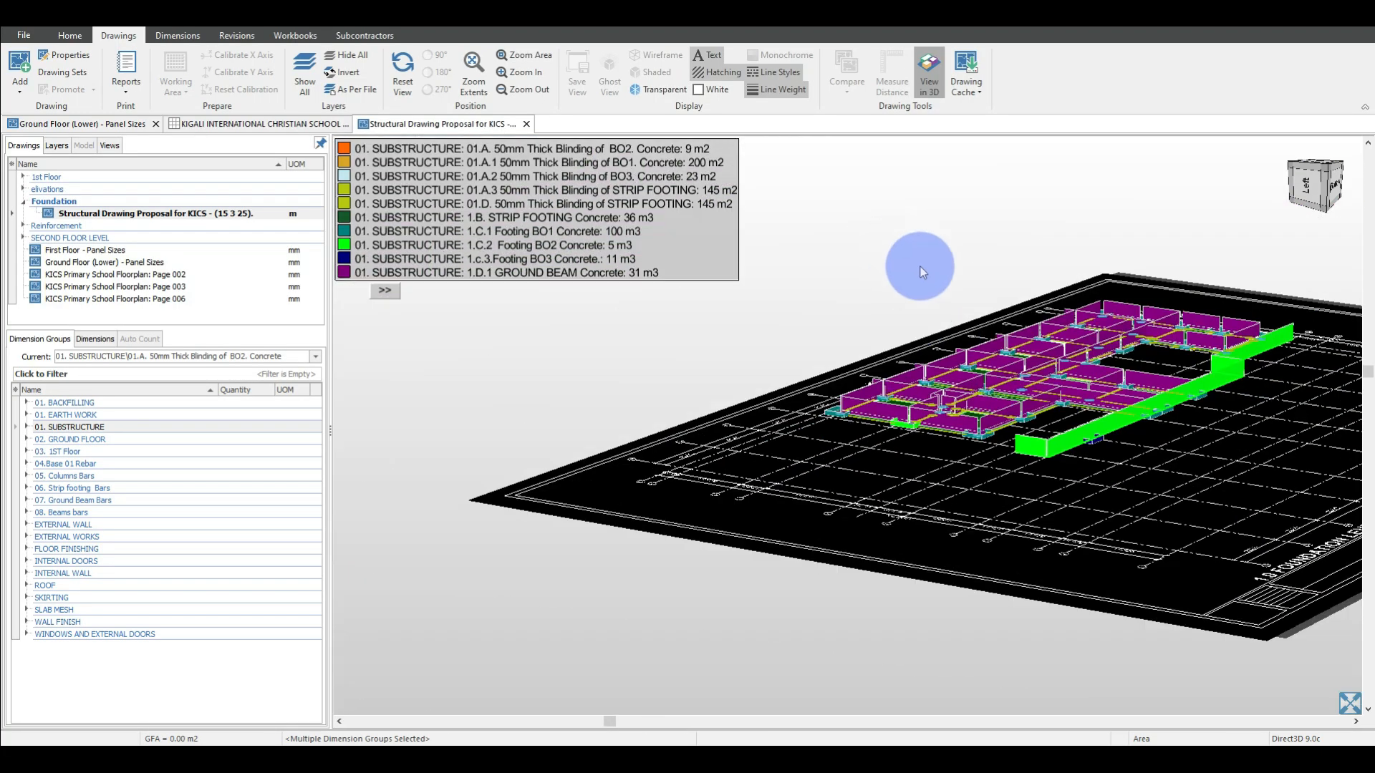
left_click_drag(920, 265, 1160, 153)
scroll(1160, 153, "up", 5)
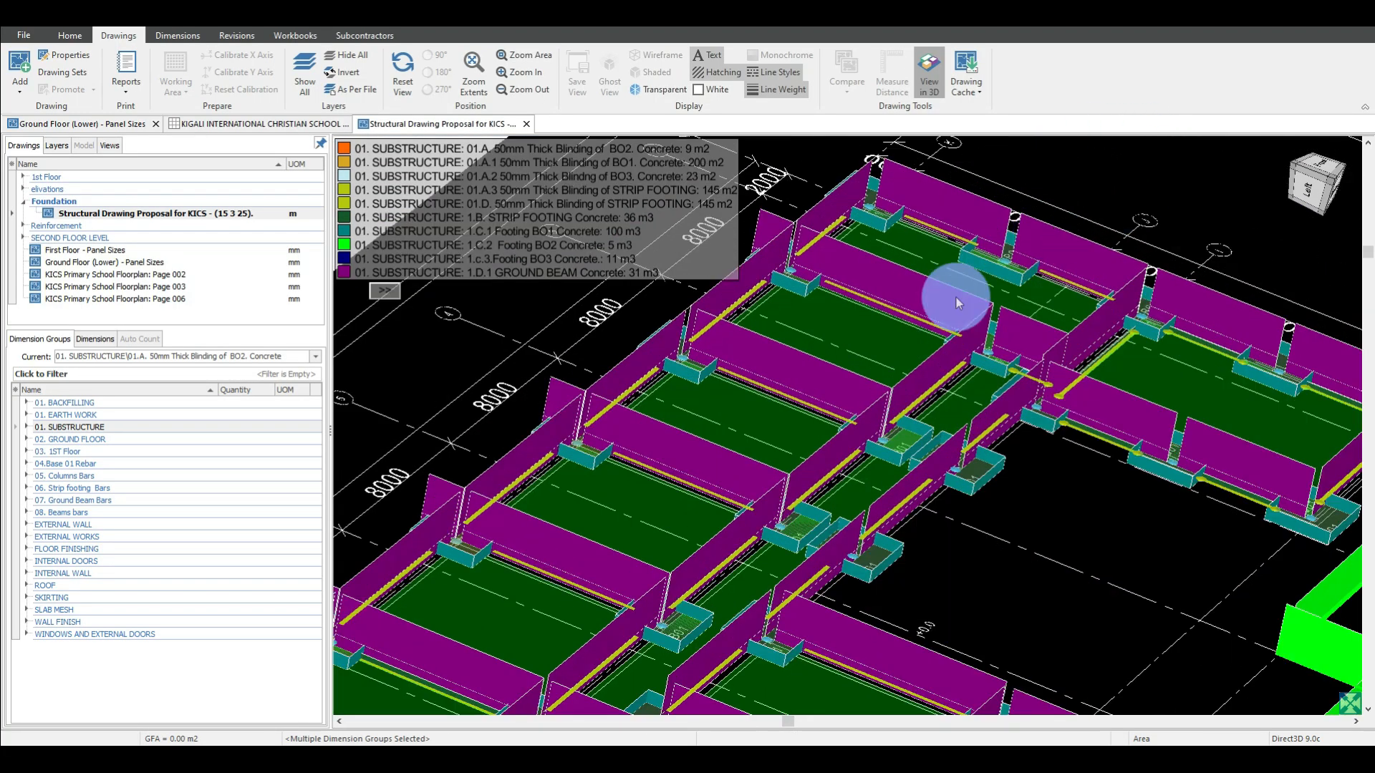
scroll(957, 297, "up", 2)
scroll(1126, 351, "up", 2)
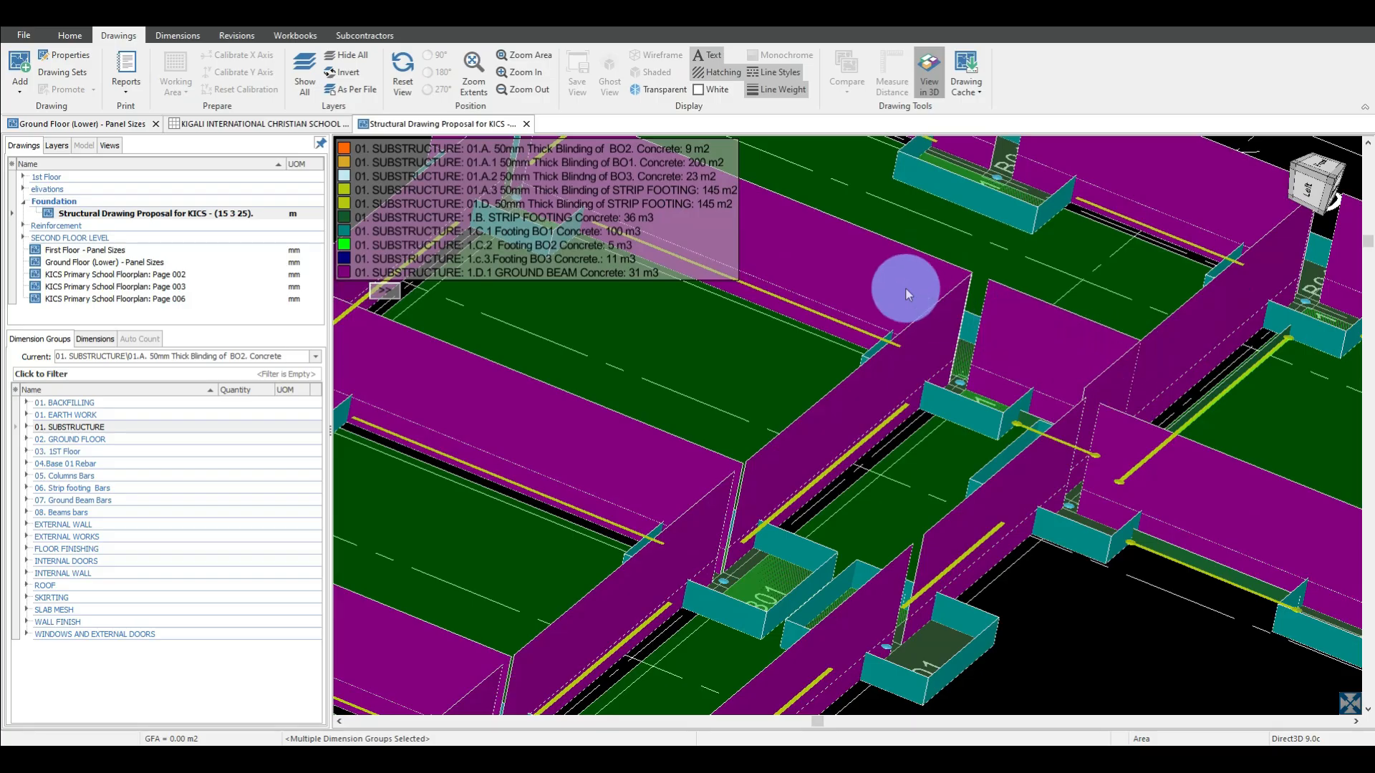
scroll(905, 288, "down", 4)
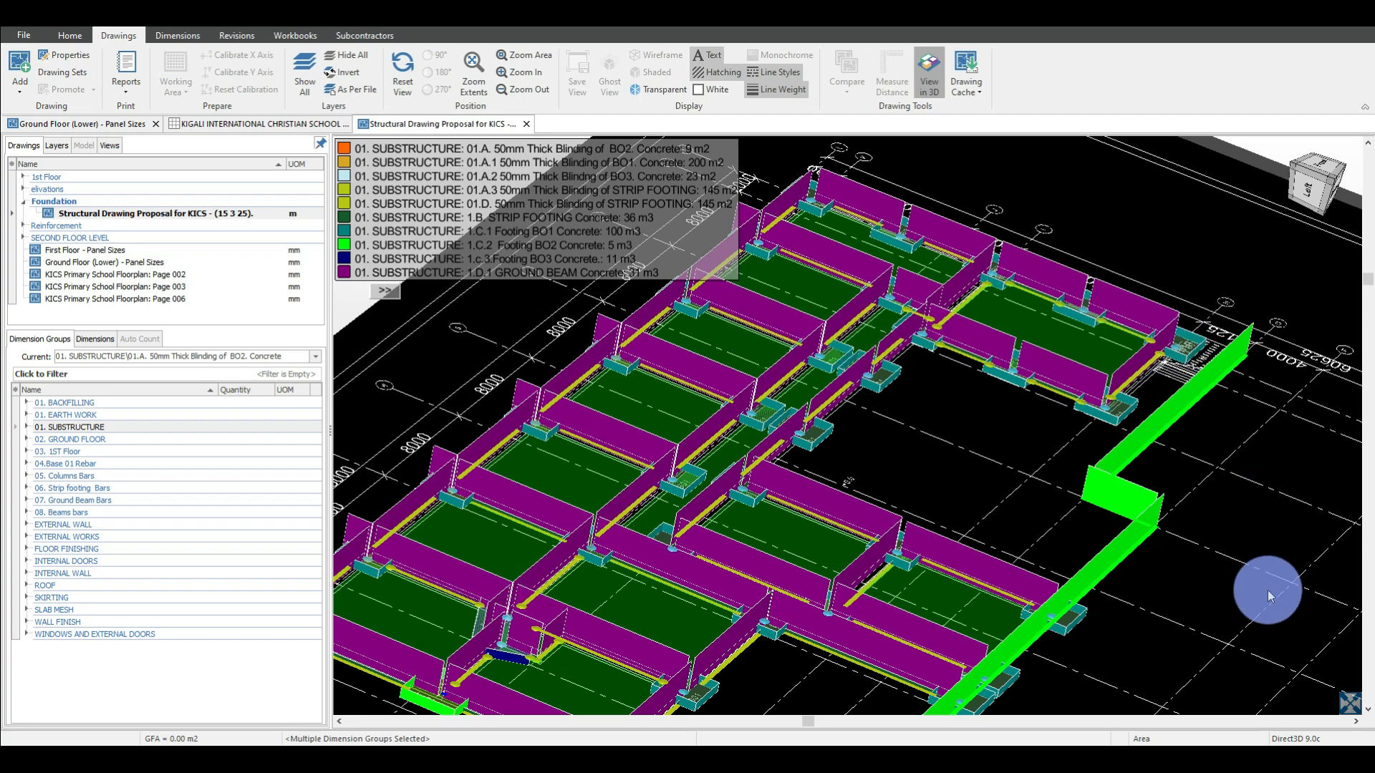
left_click_drag(1264, 583, 1240, 600)
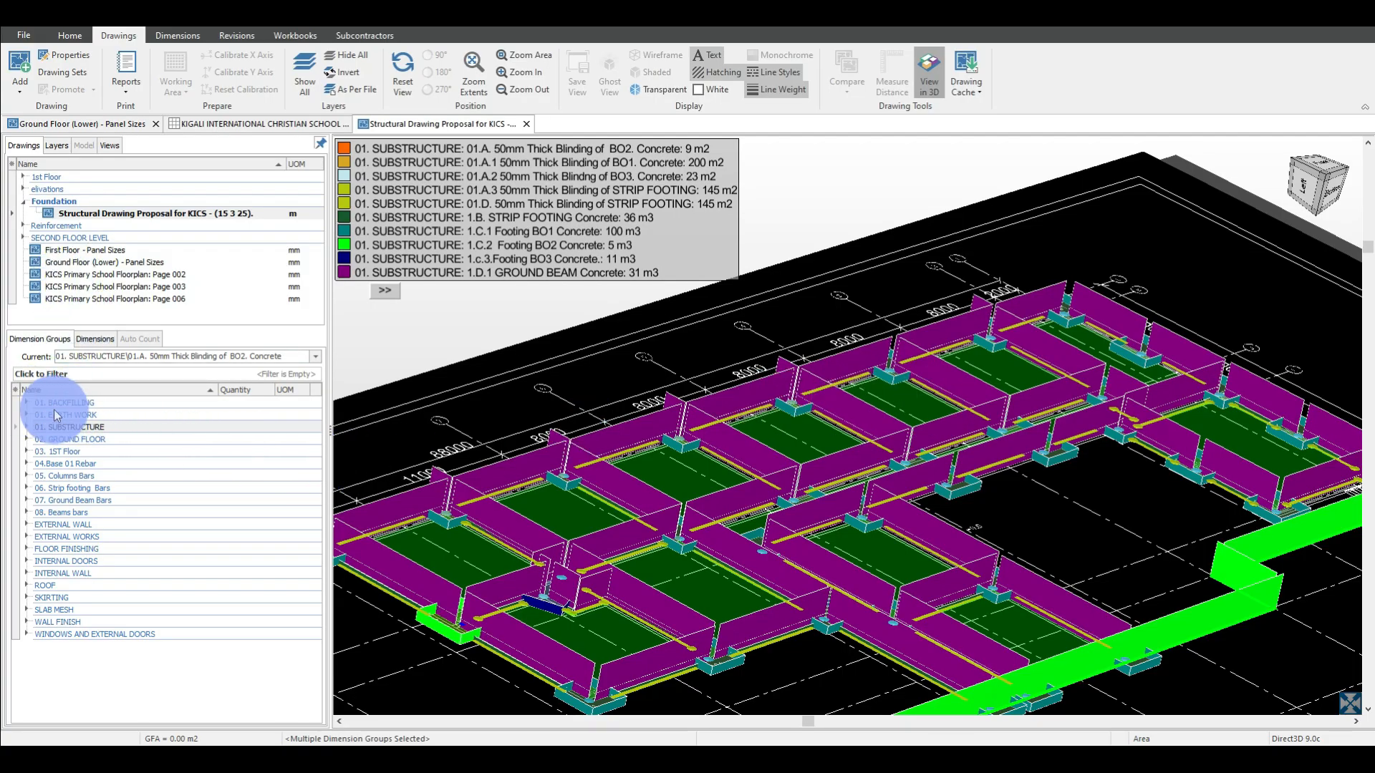
Expand all dimension groups with BACKFILL FOR COLUMN BASE B03 selected, and look through their items down to the base rebar.
left_click(26, 402)
right_click(74, 417)
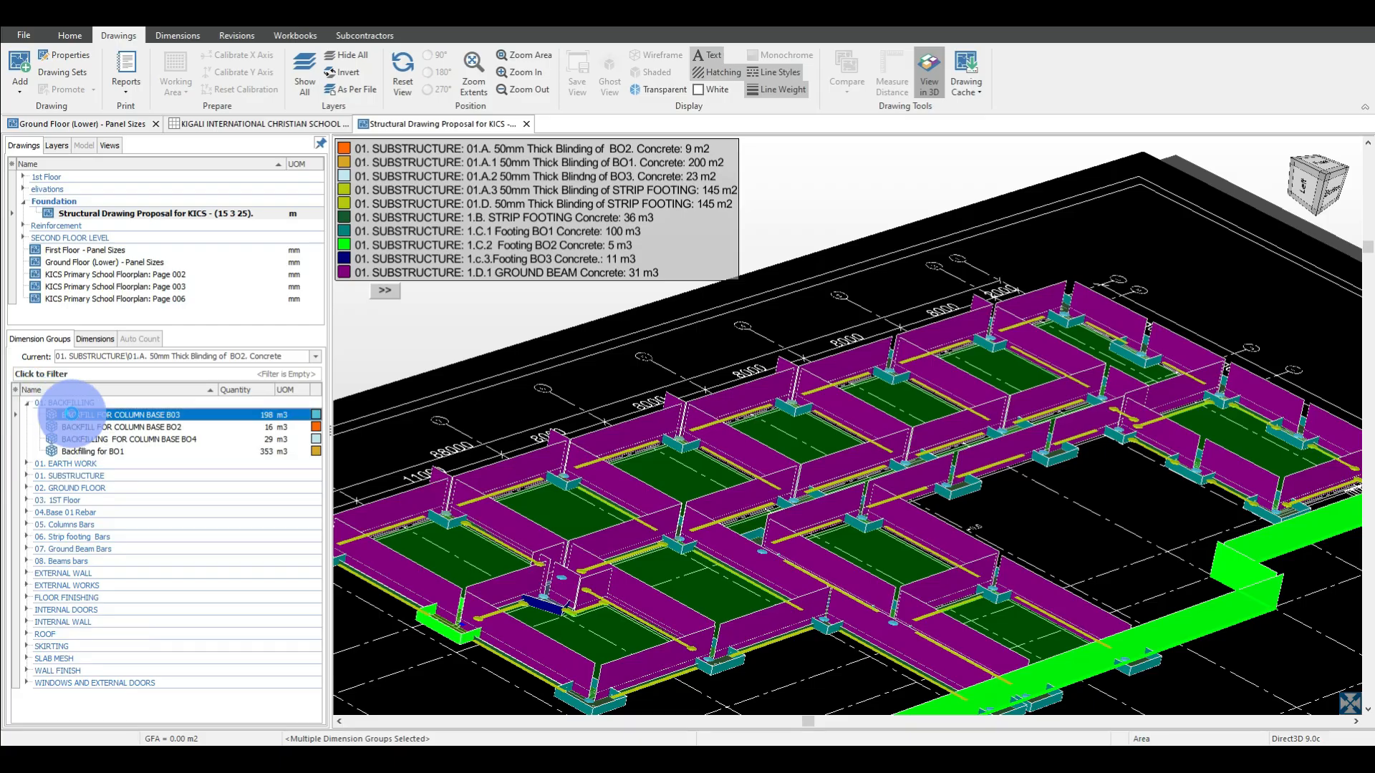
left_click(114, 423)
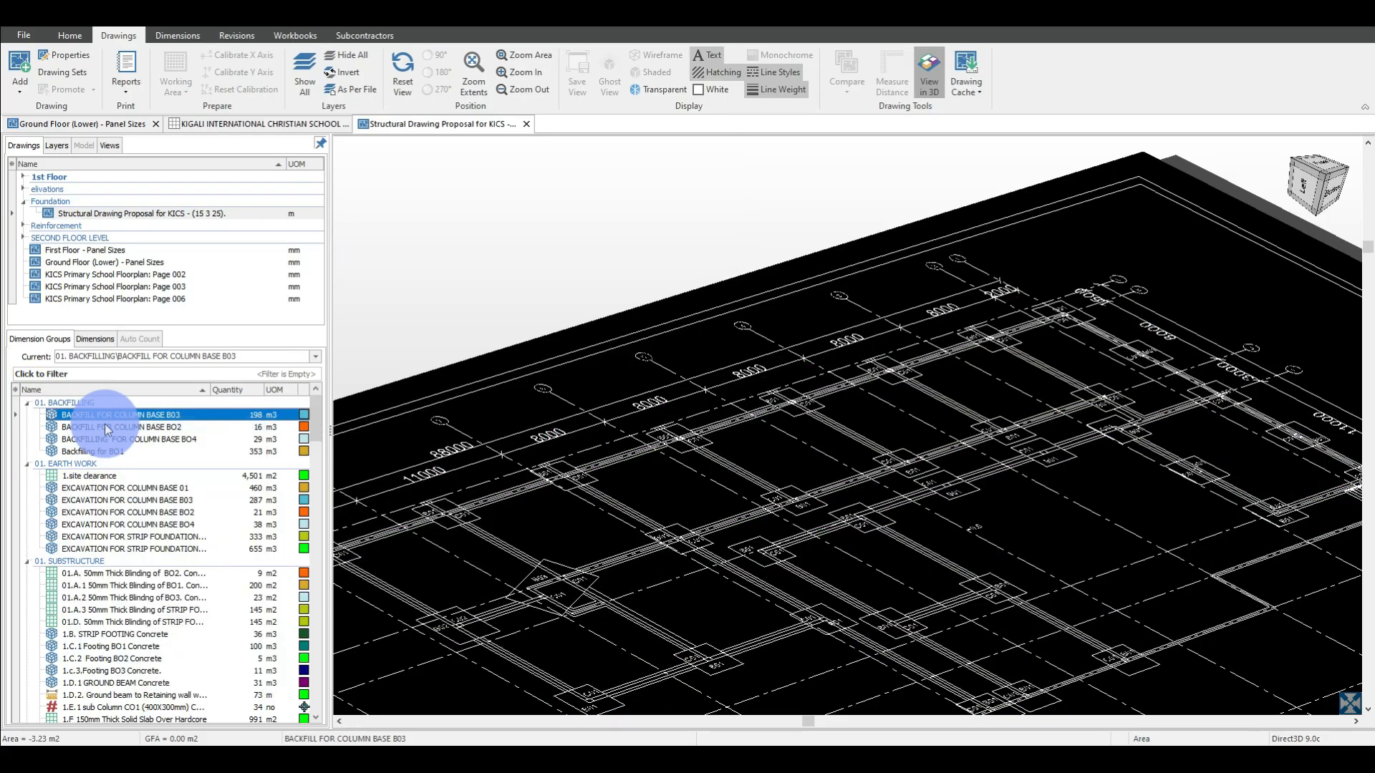
scroll(182, 495, "down", 4)
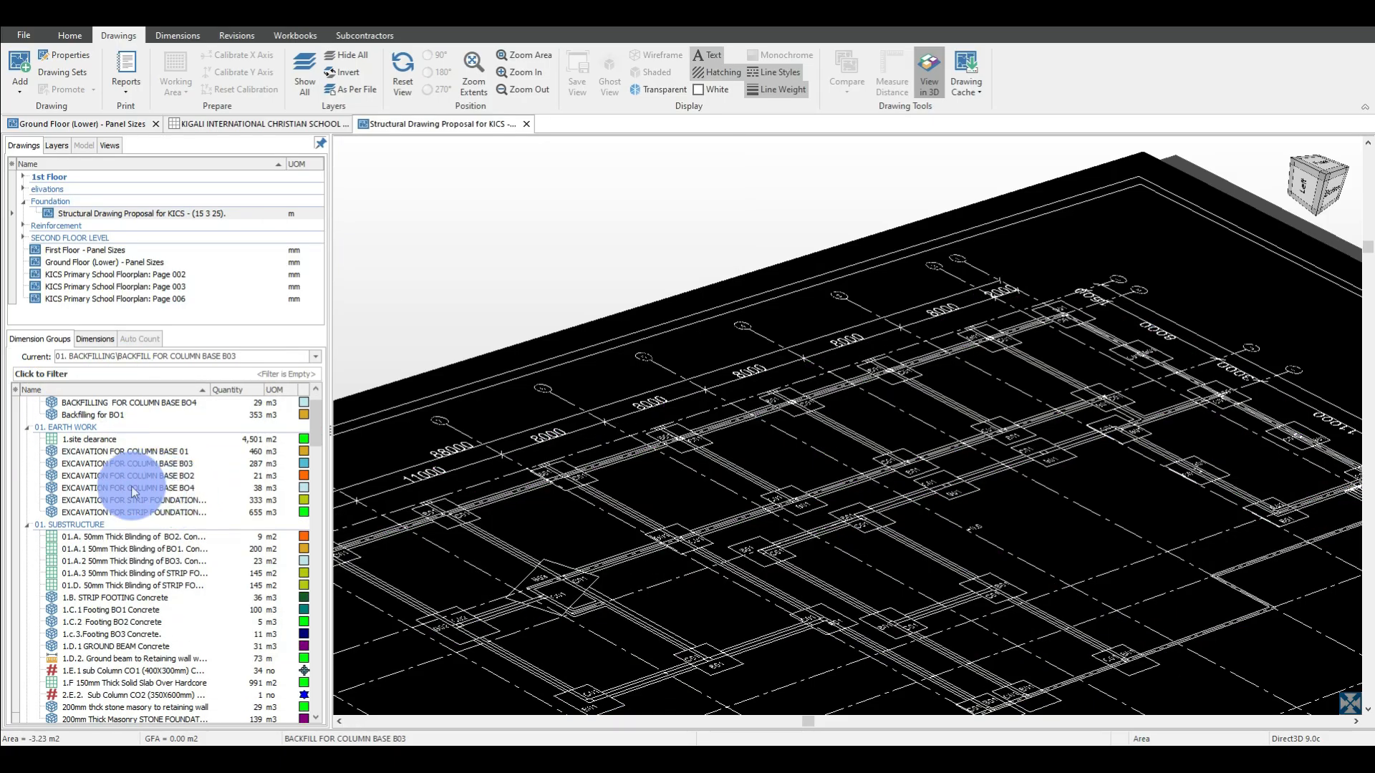
scroll(128, 494, "down", 7)
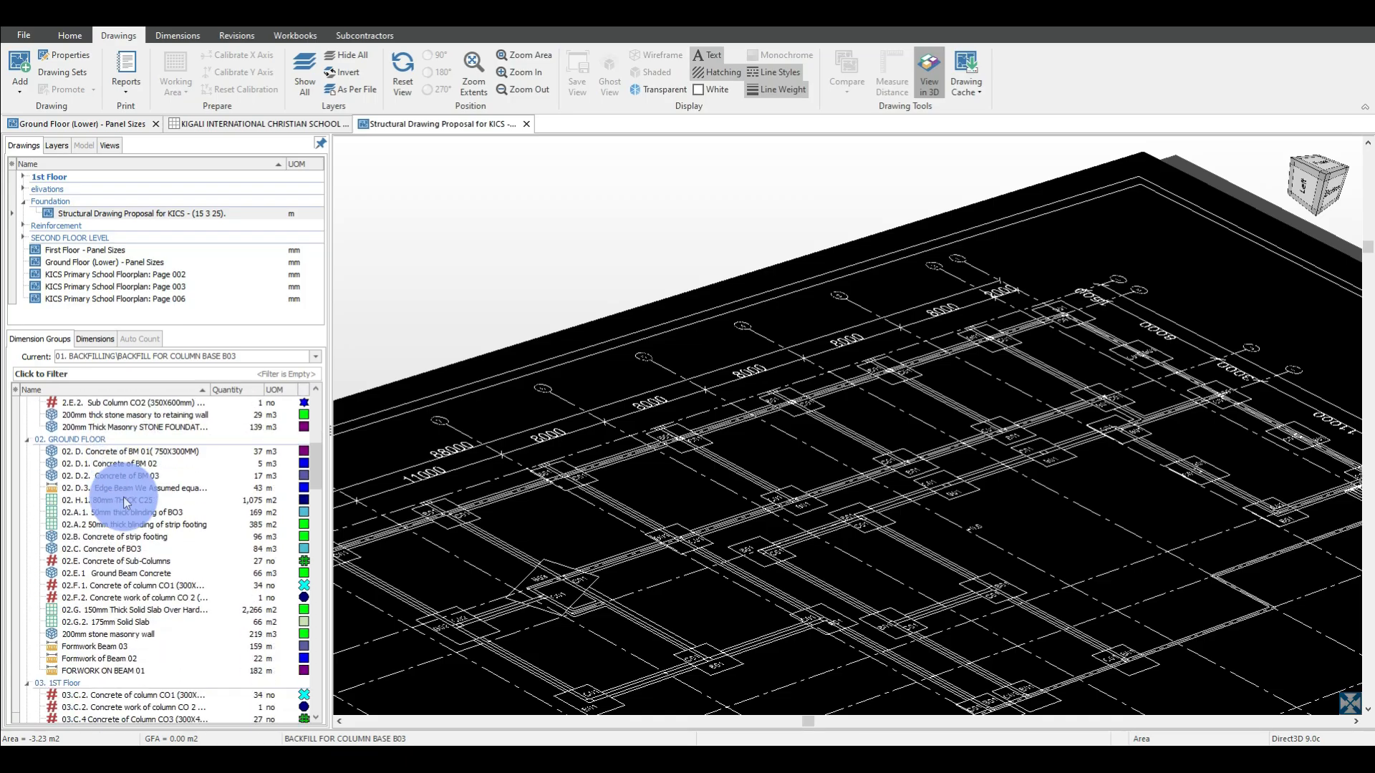
scroll(123, 496, "down", 2)
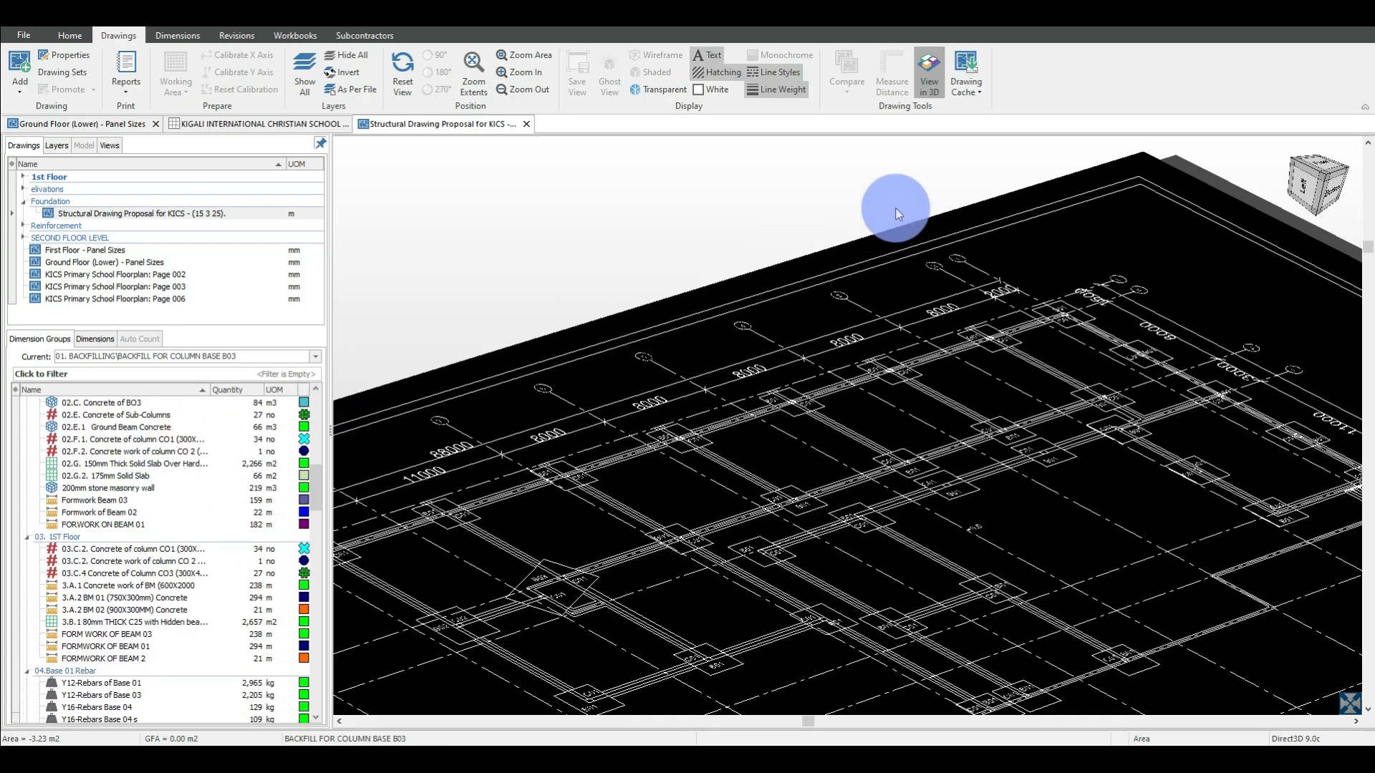
Return the foundation drawing to 2D, make the 150mm Thick Solid Slab Over Hardcore dimension group current, and review the groups from BACKFILLING on.
left_click(931, 66)
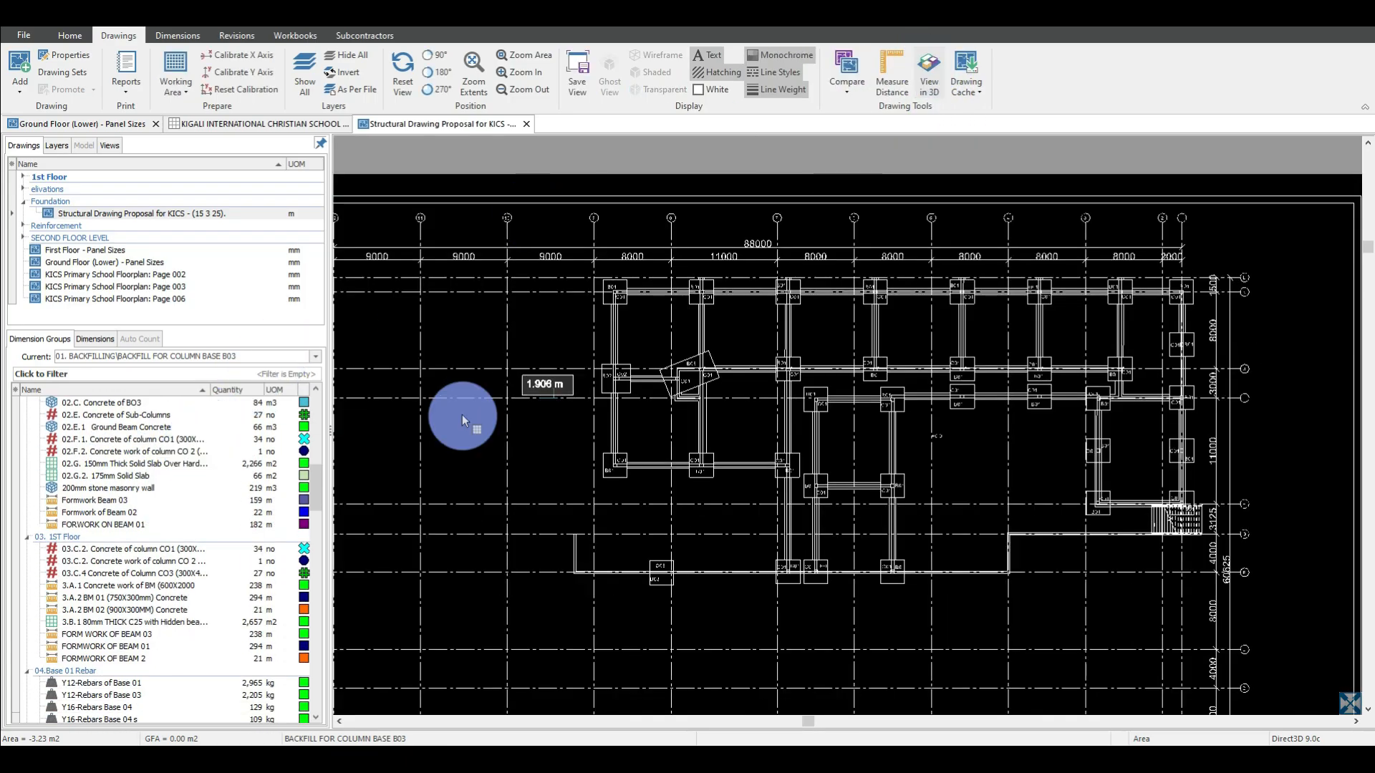
left_click(159, 463)
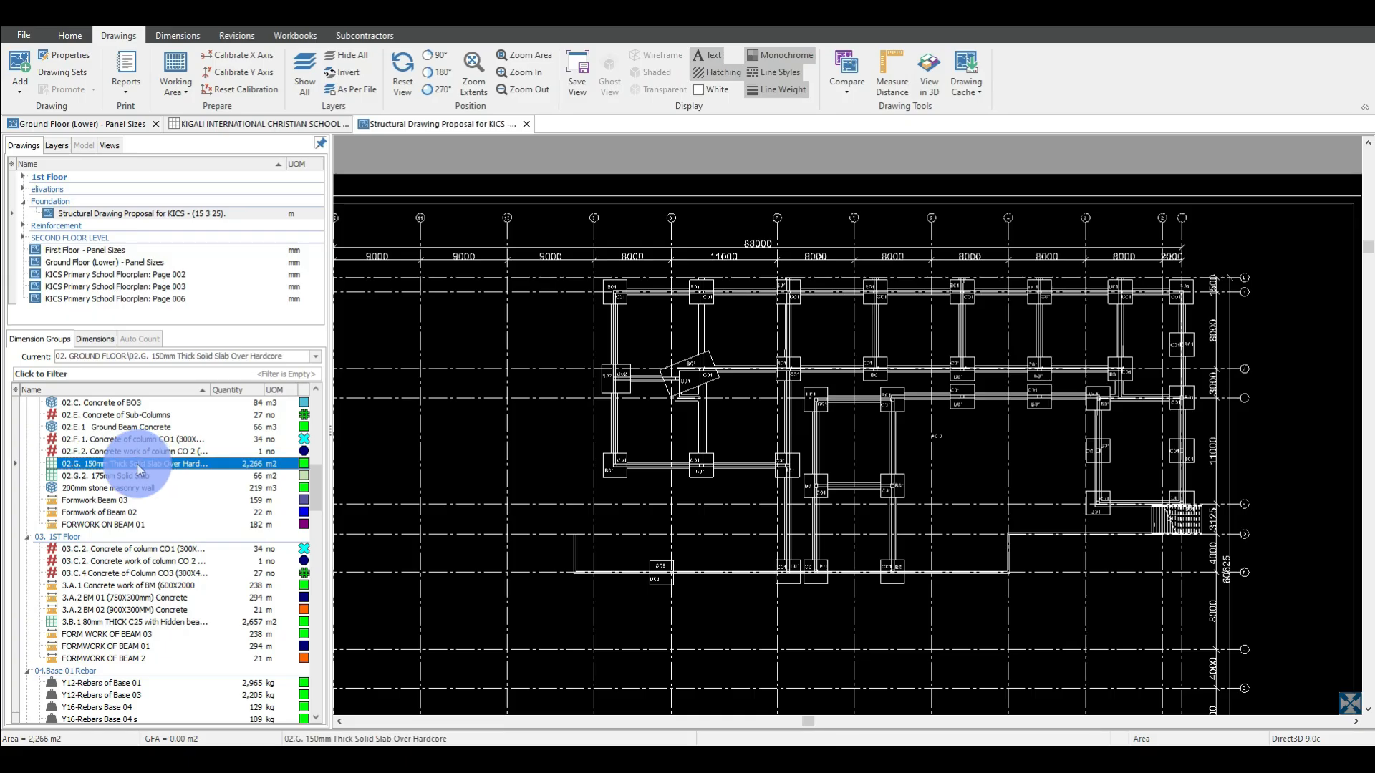
scroll(155, 476, "up", 2)
scroll(150, 482, "up", 15)
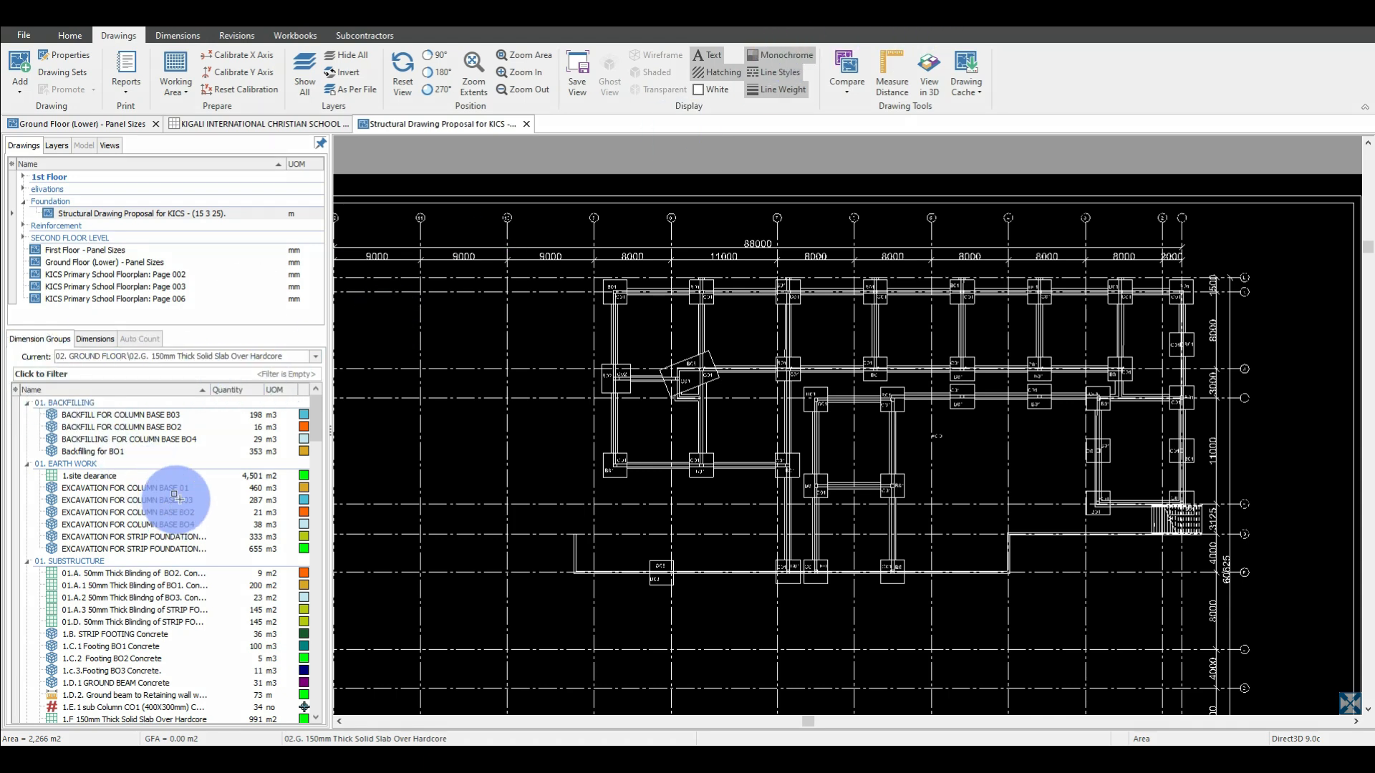
mouse_move(11, 364)
left_mouse_down()
mouse_move(153, 491)
mouse_move(270, 700)
mouse_move(315, 729)
left_mouse_up()
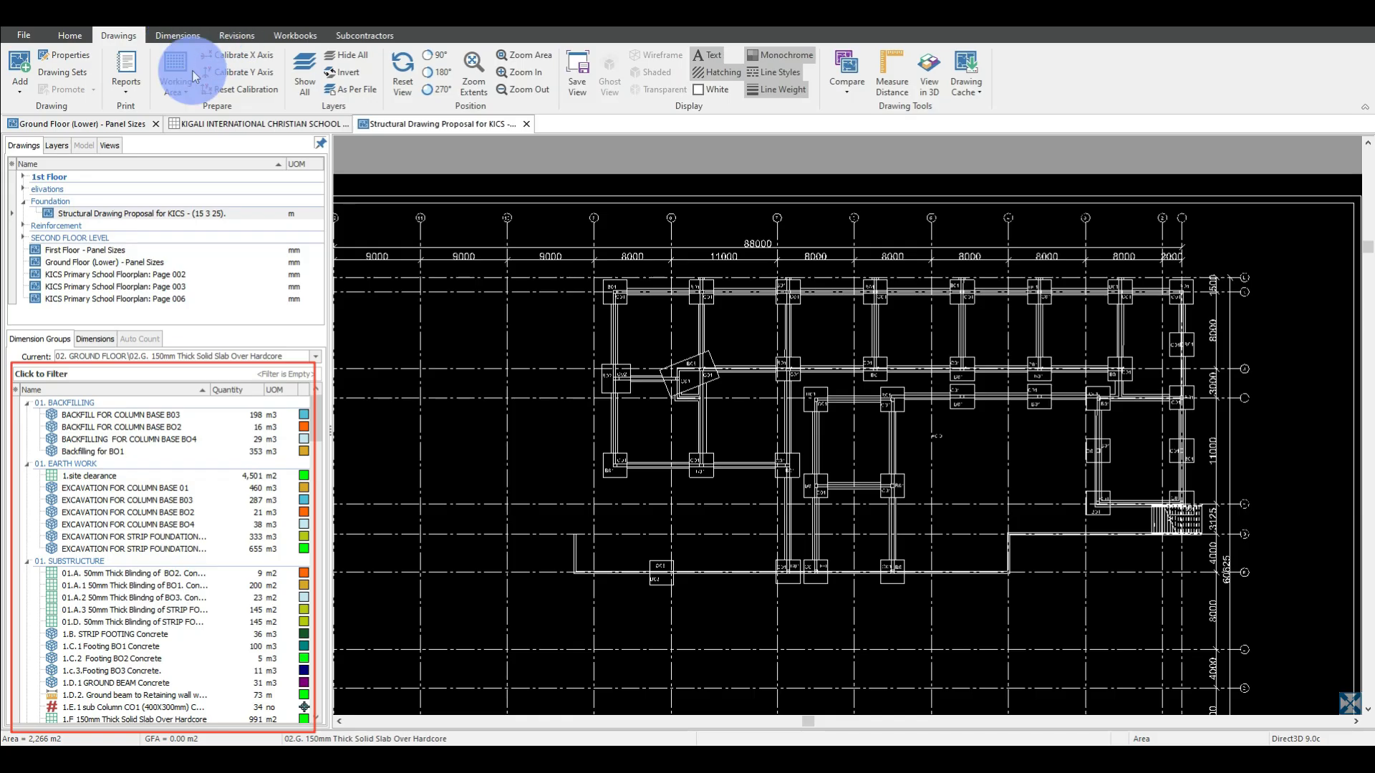
Switch to the Kigali International Christian School workbook and go up from the Substructure breakdown to the main cost summary.
left_click(225, 126)
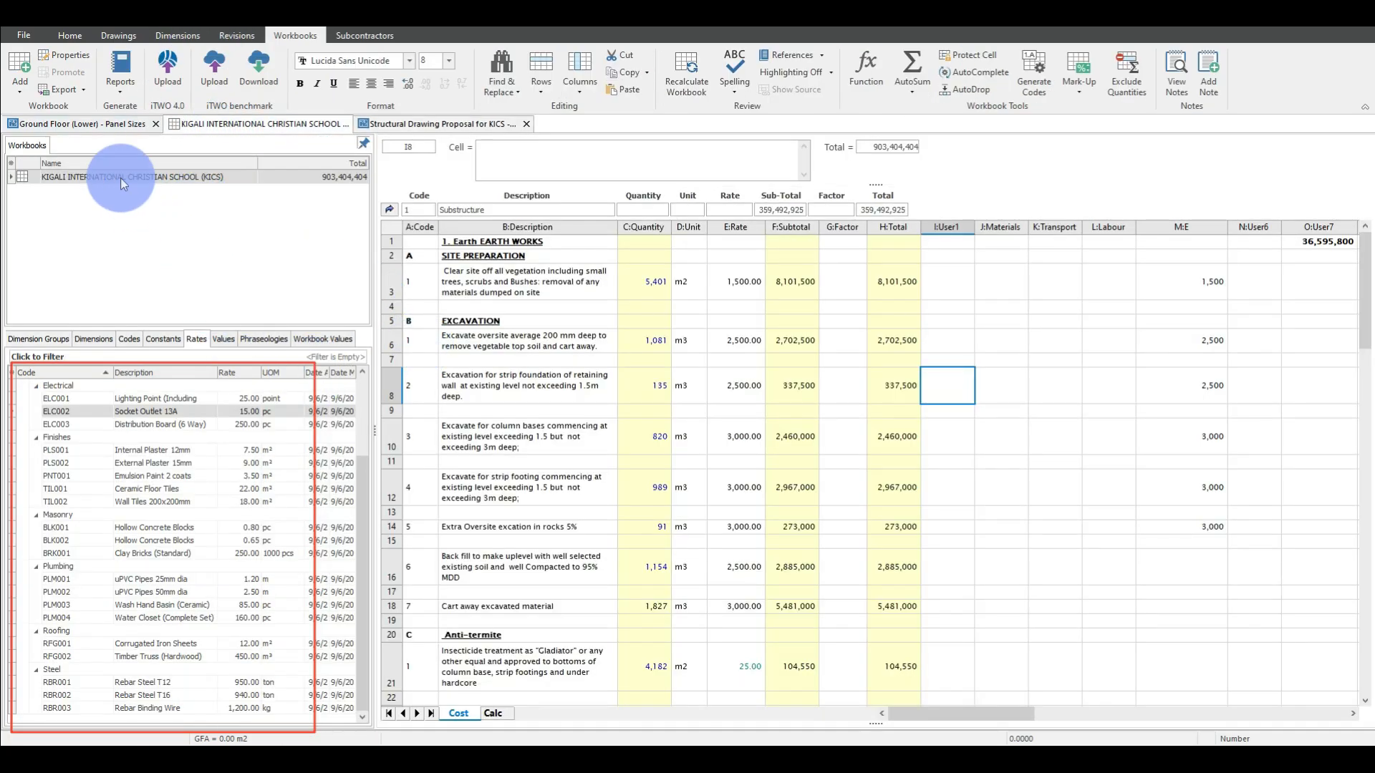
left_click(771, 331)
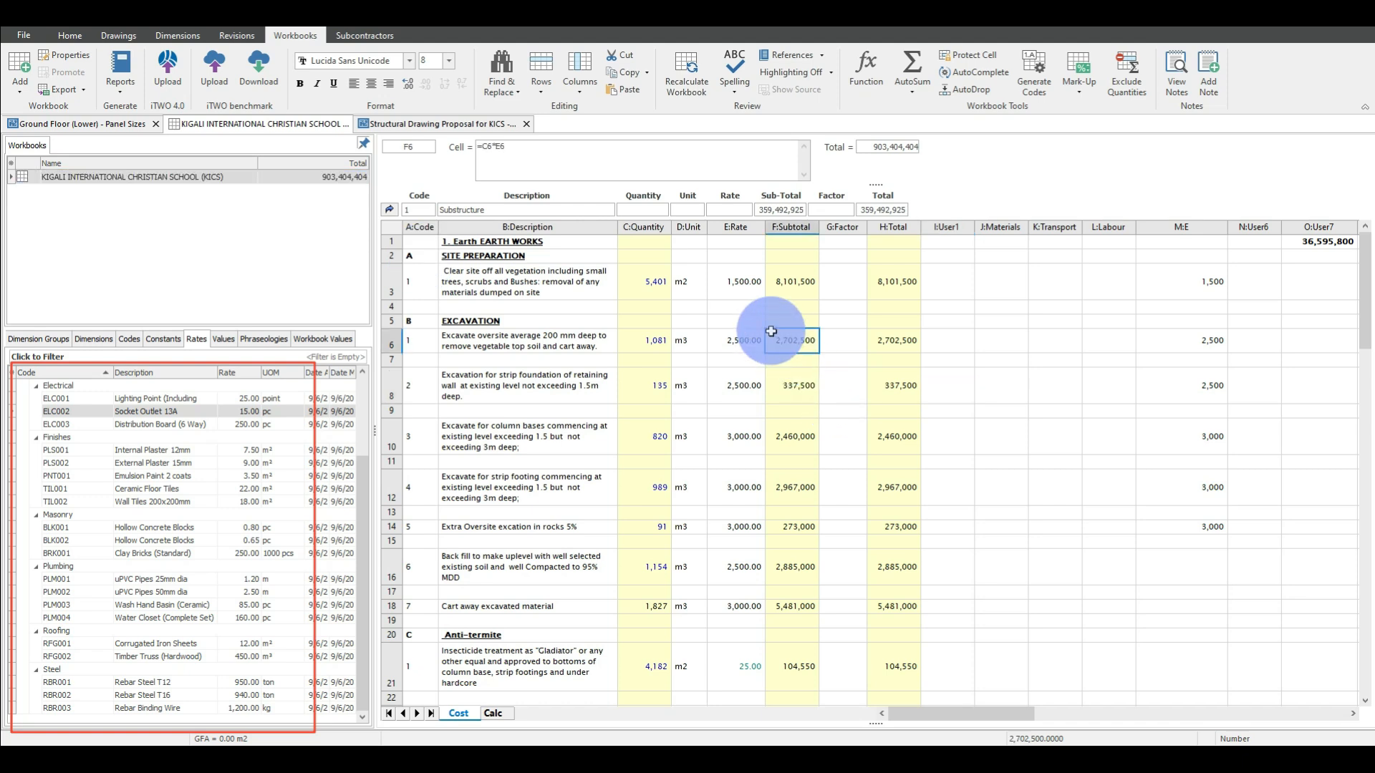
scroll(691, 343, "down", 1)
left_click(402, 210)
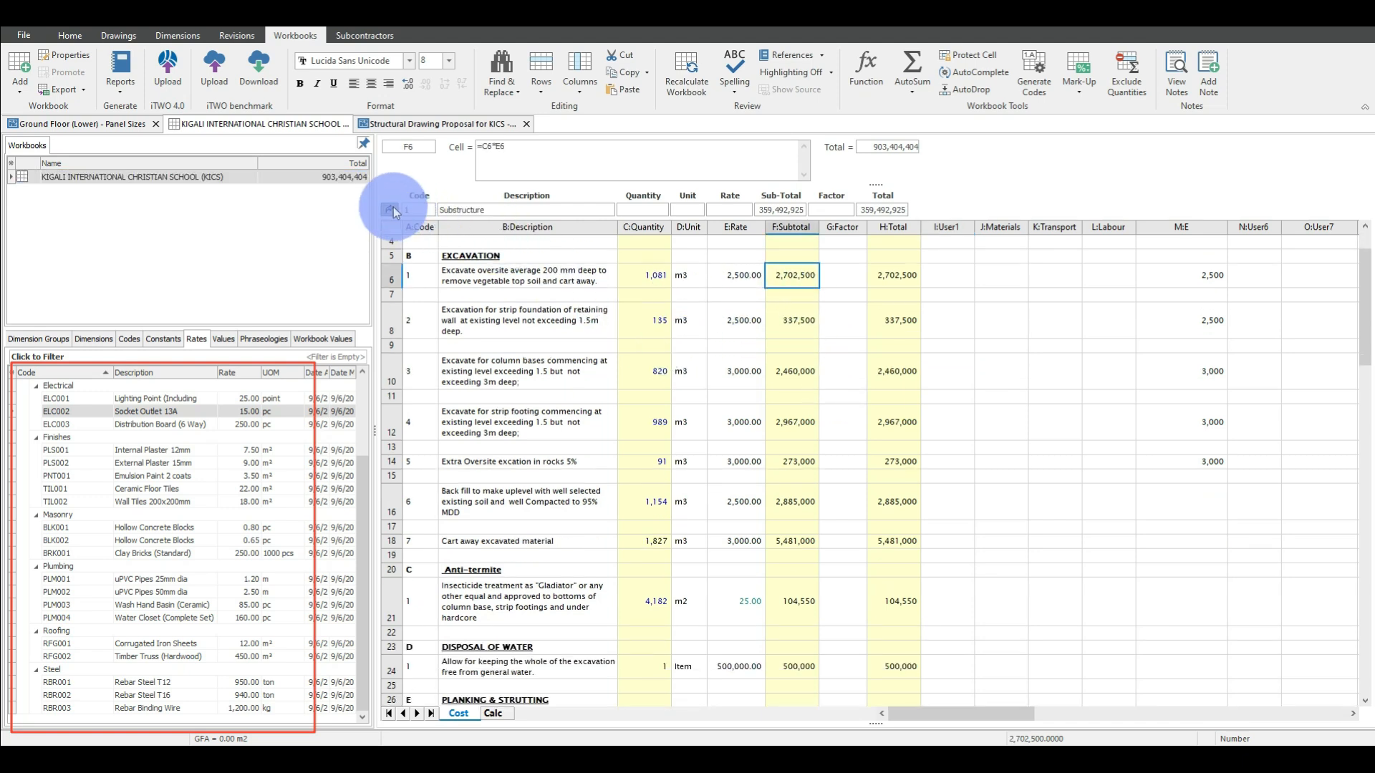
left_click(392, 209)
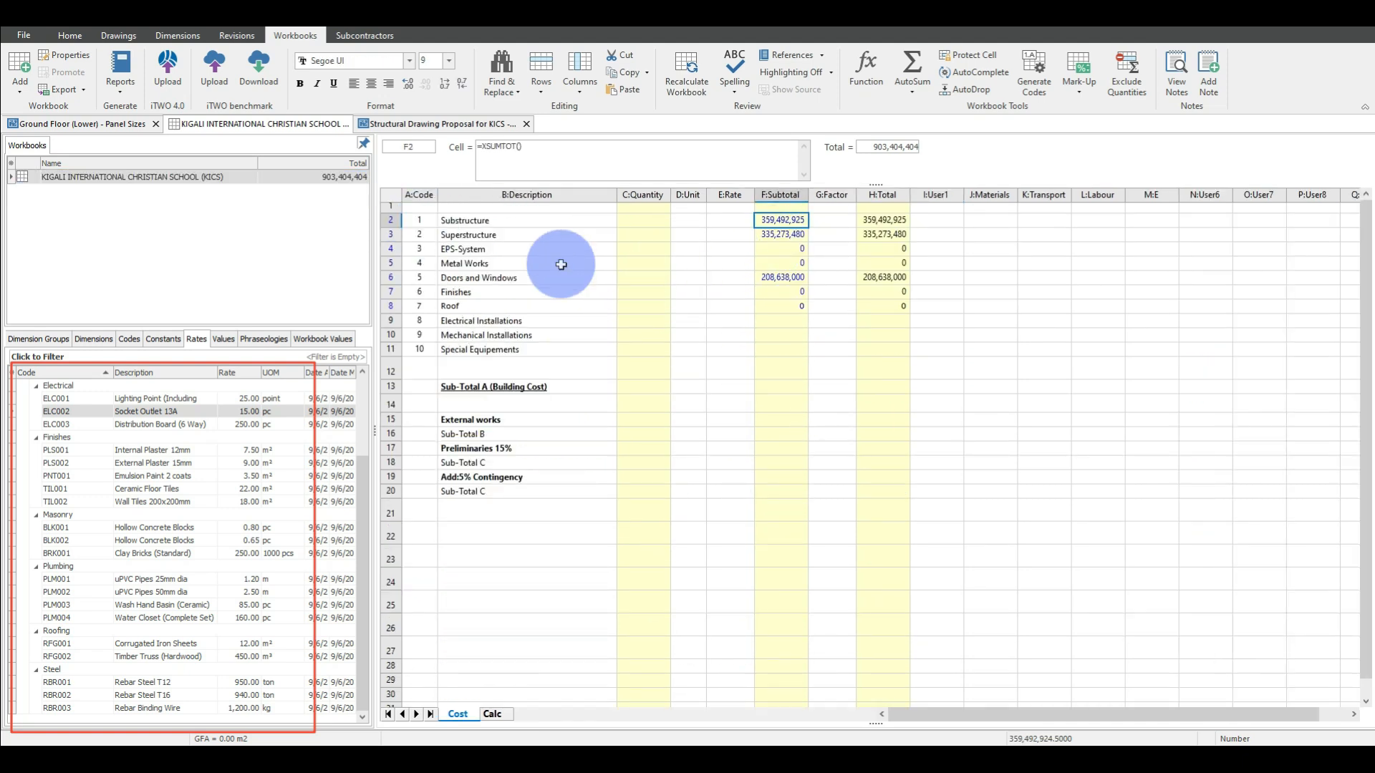
Open the Substructure breakdown from the cost summary and look through its earthworks and following bill items.
double_click(786, 220)
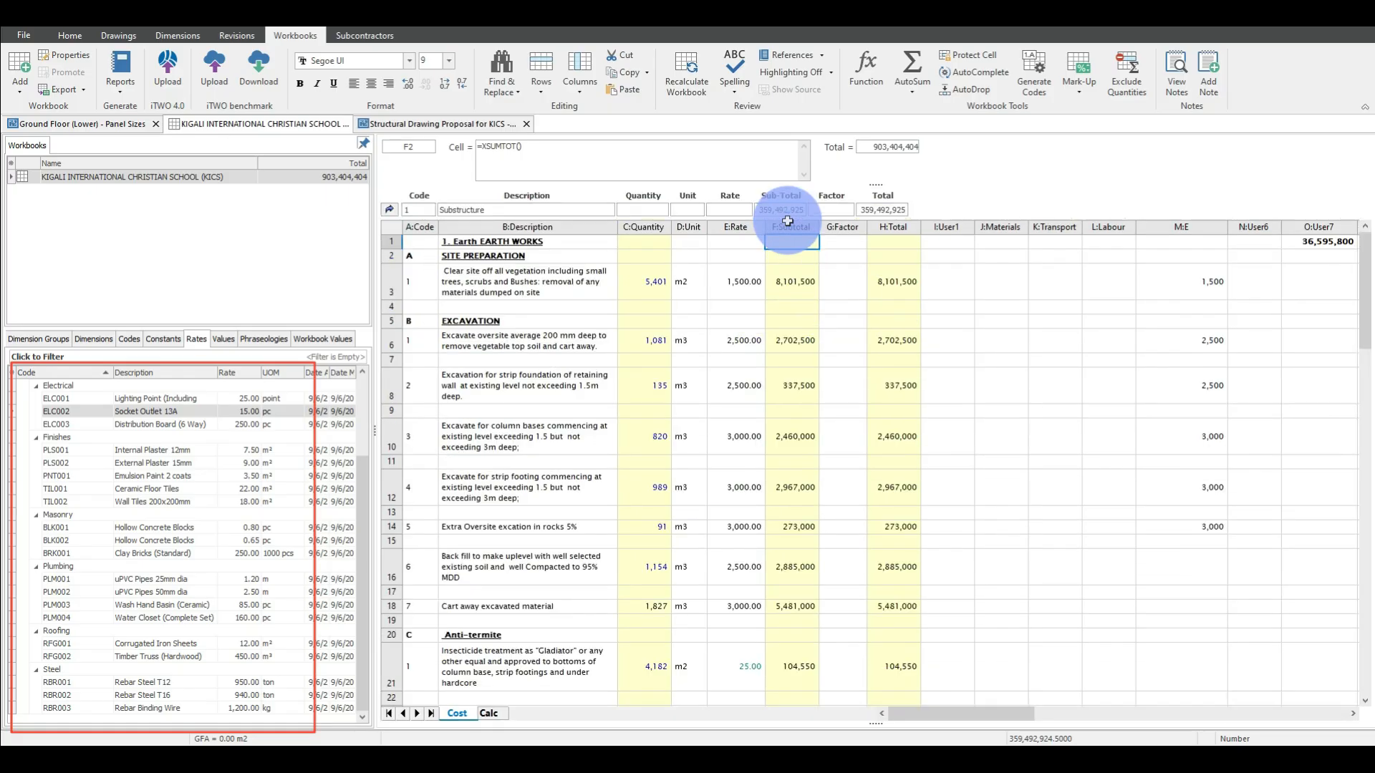
scroll(638, 426, "down", 3)
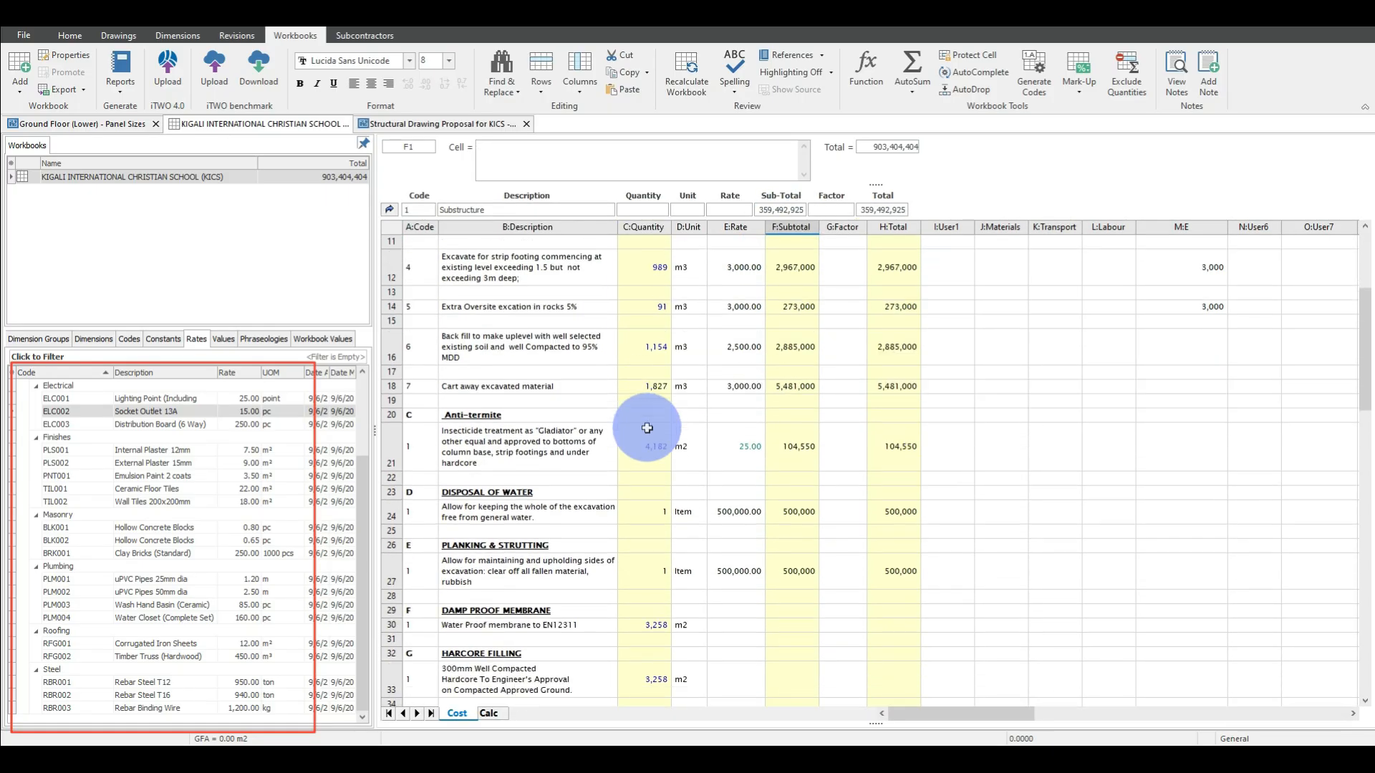
scroll(638, 427, "down", 3)
scroll(644, 428, "up", 3)
scroll(648, 427, "up", 3)
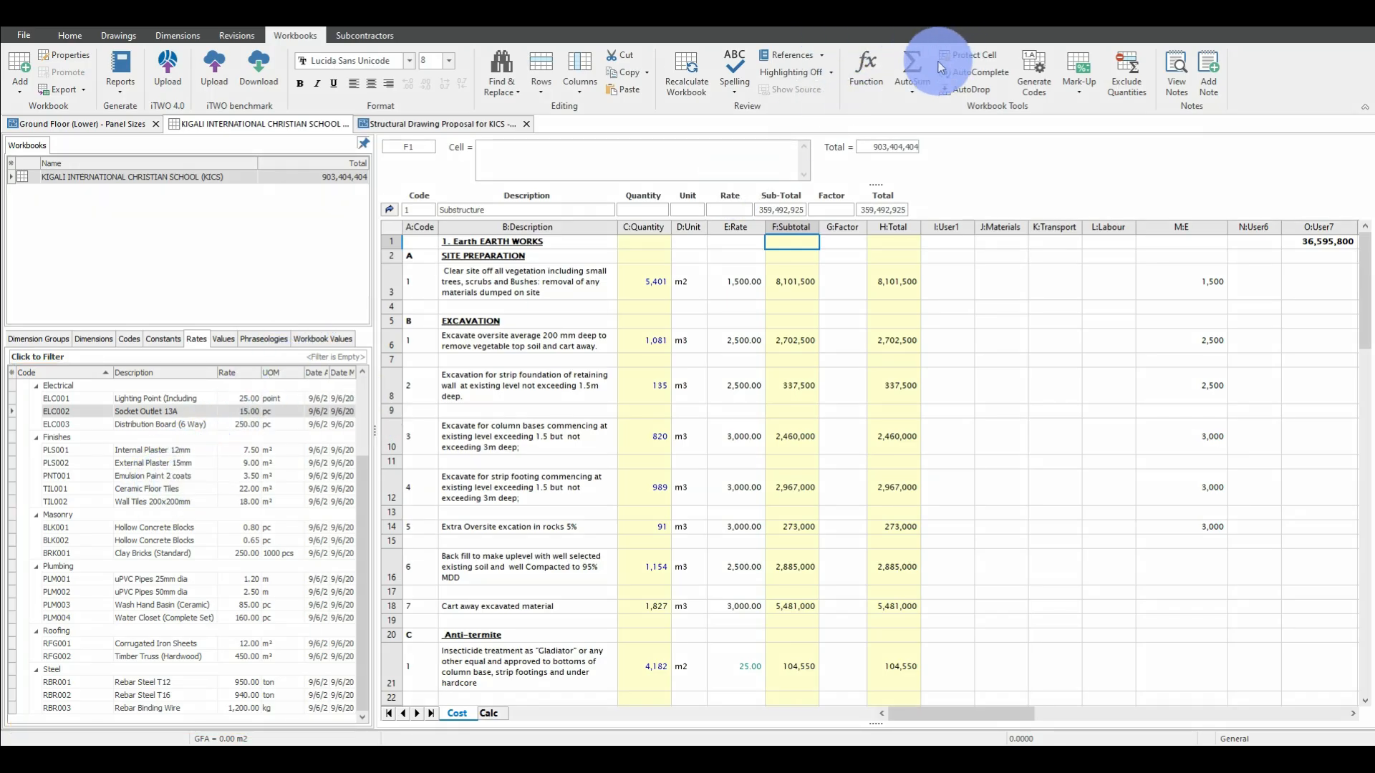
mouse_move(8, 352)
left_mouse_down()
mouse_move(40, 362)
mouse_move(258, 625)
mouse_move(367, 728)
left_mouse_up()
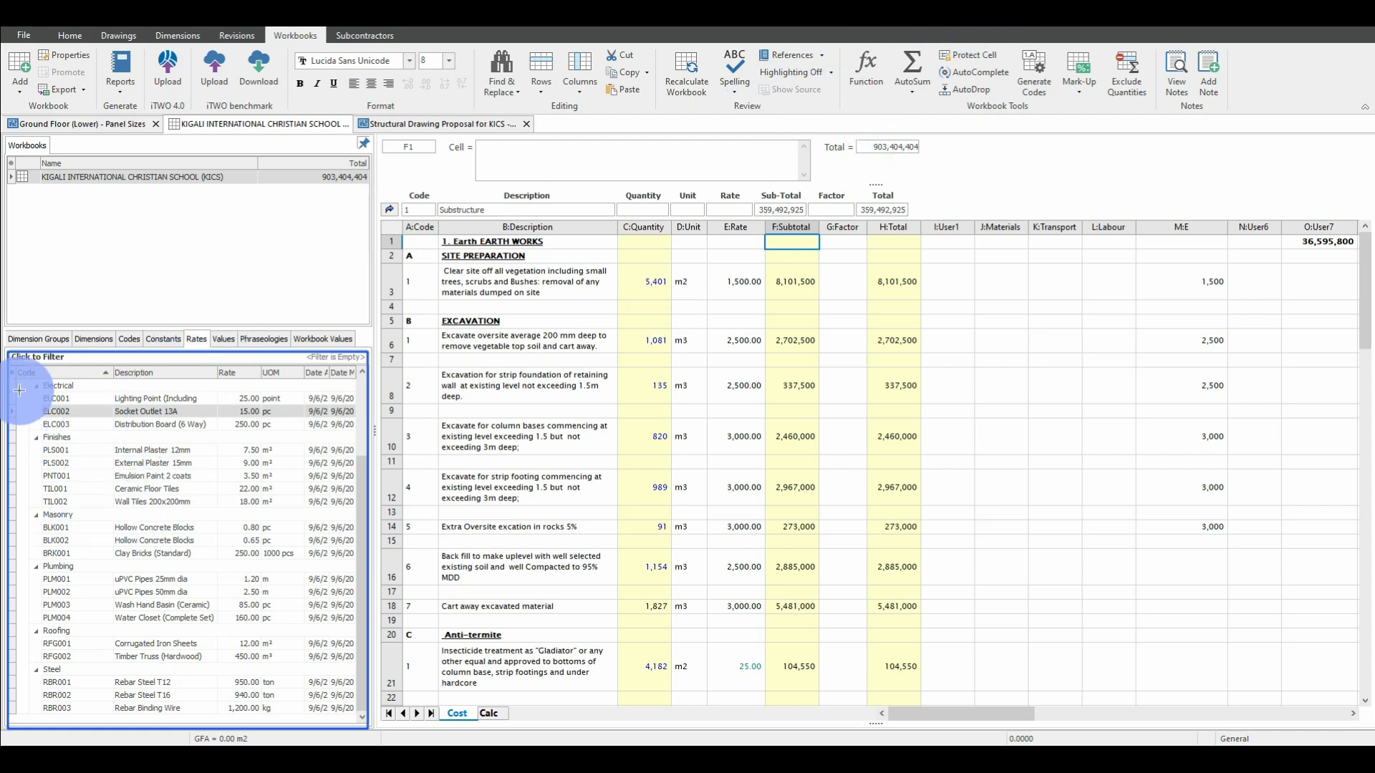
left_click_drag(20, 390, 103, 393)
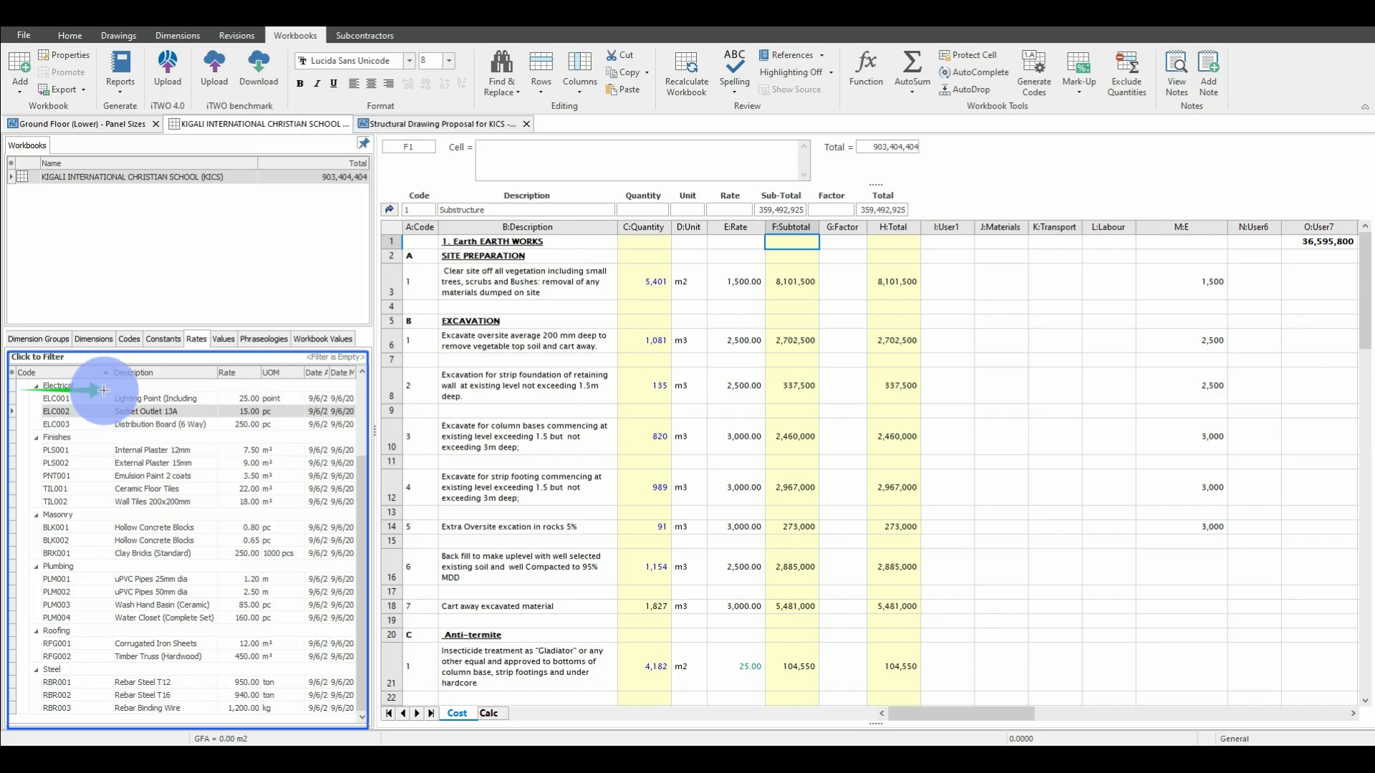
left_click_drag(156, 433, 76, 435)
left_click_drag(153, 514, 81, 516)
left_click_drag(130, 571, 76, 568)
left_click_drag(144, 630, 91, 630)
left_click_drag(143, 671, 97, 668)
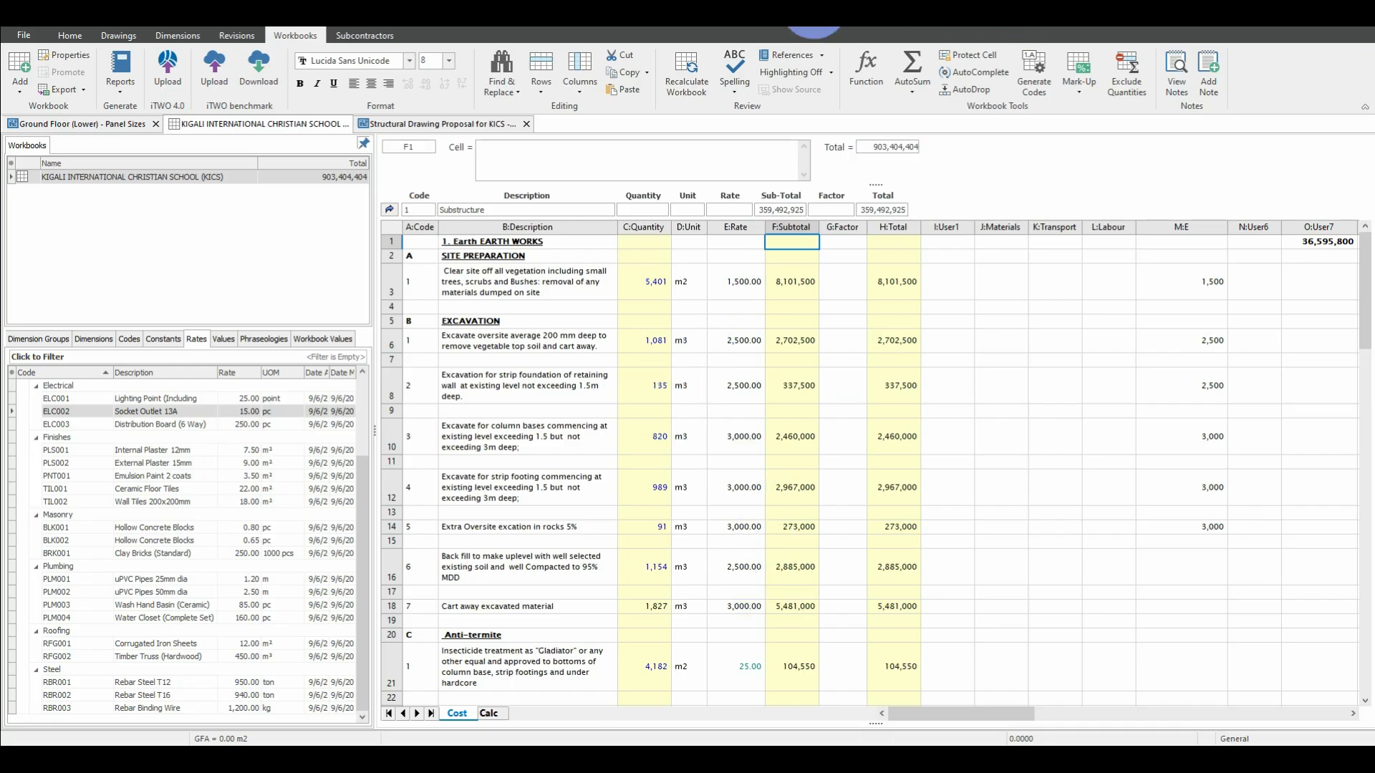
Link the TIL001 Ceramic Floor Tiles rate of 22.00 to the rate cell of the water proof membrane item.
scroll(921, 476, "down", 2)
scroll(921, 476, "down", 4)
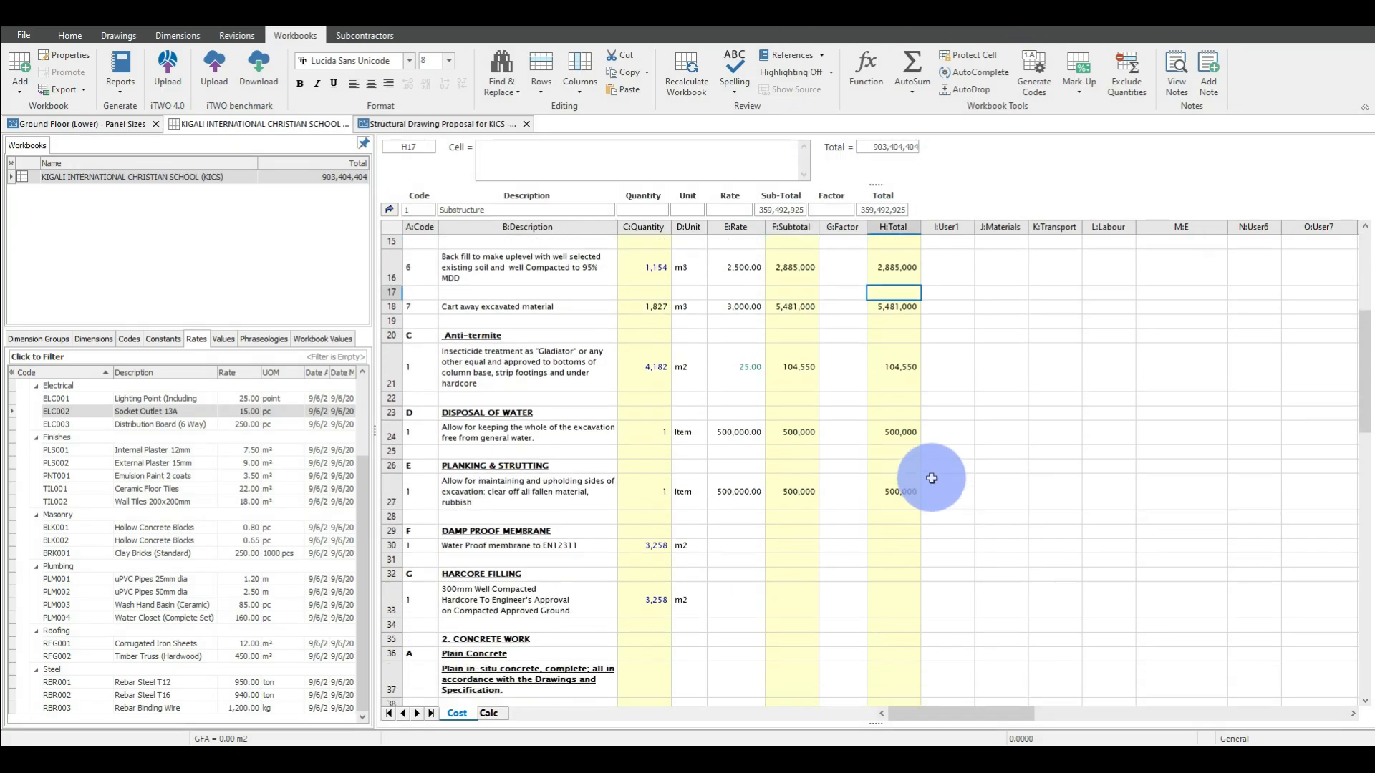
left_click(791, 466)
left_click(160, 489)
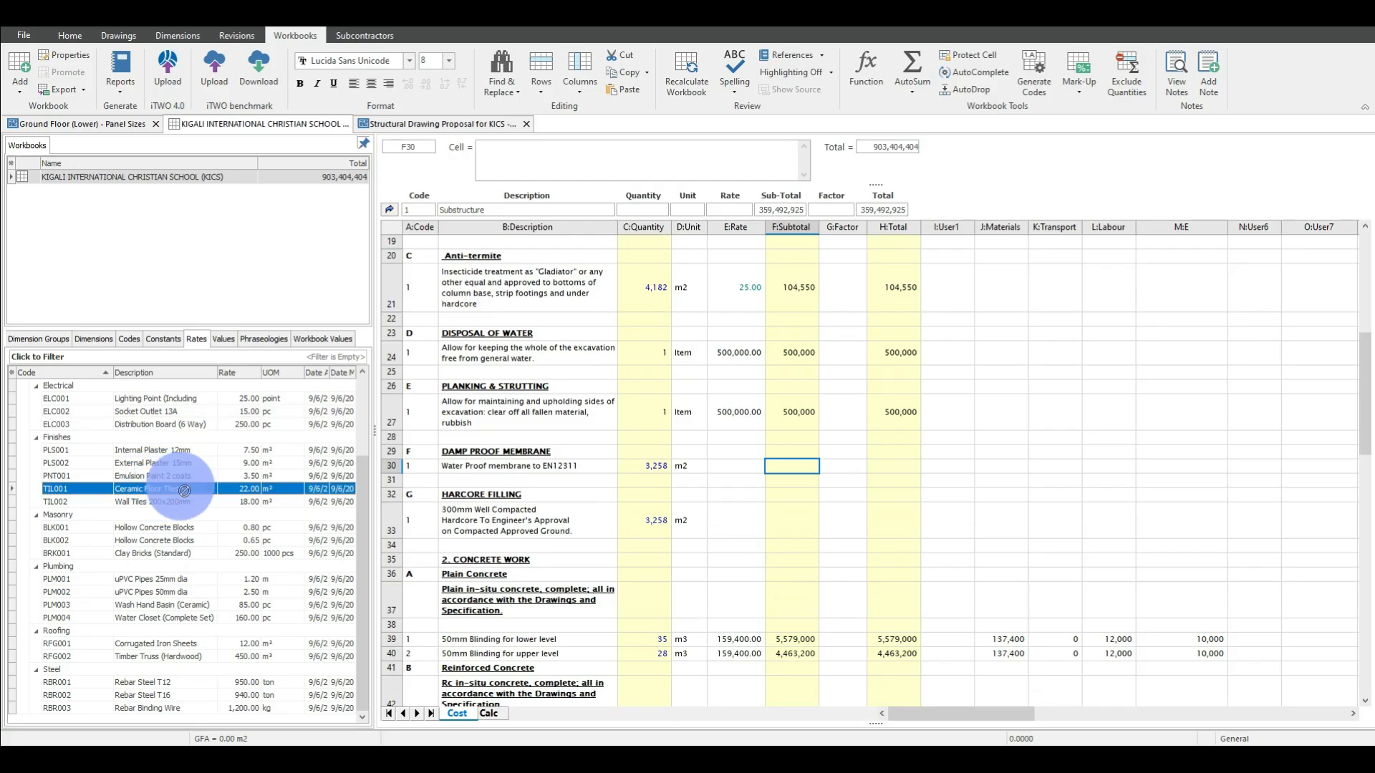
left_click(739, 469)
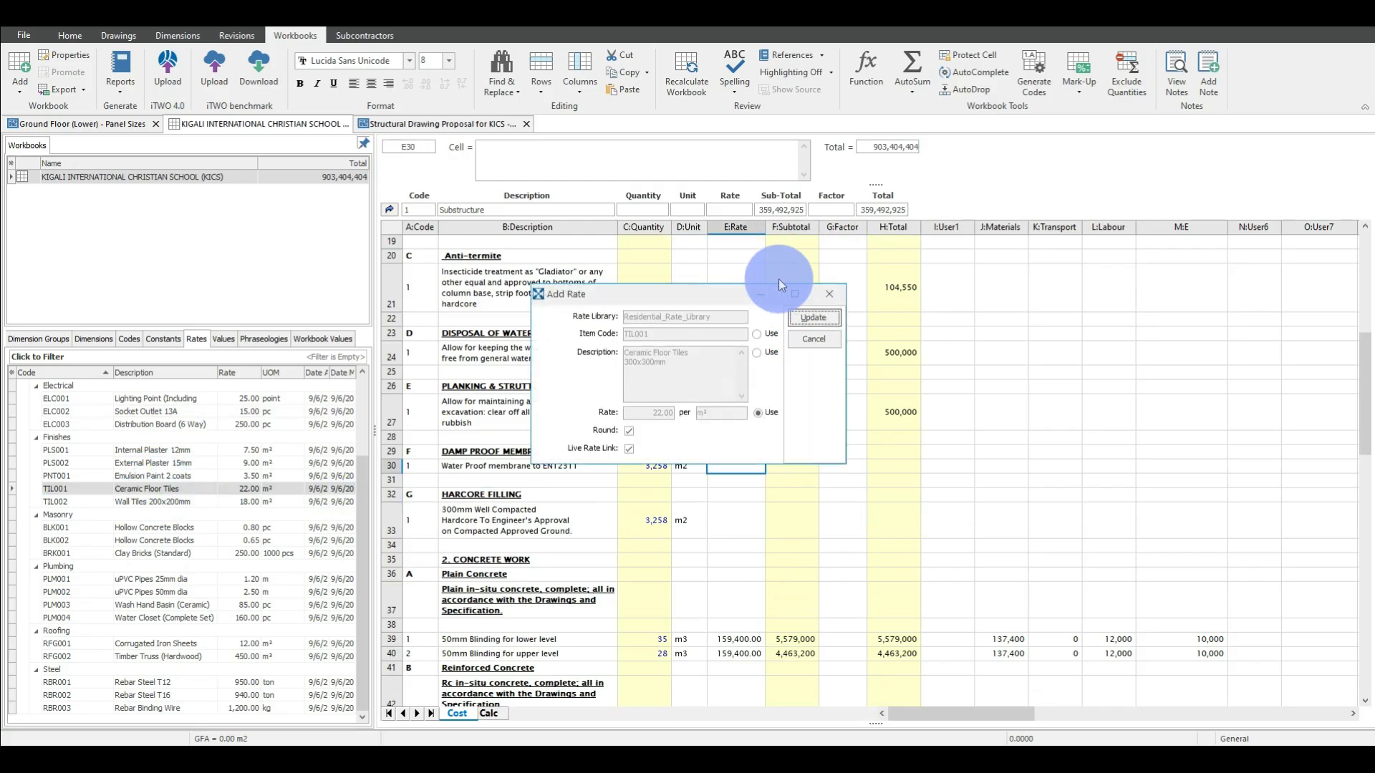
left_click(816, 314)
left_click(893, 495)
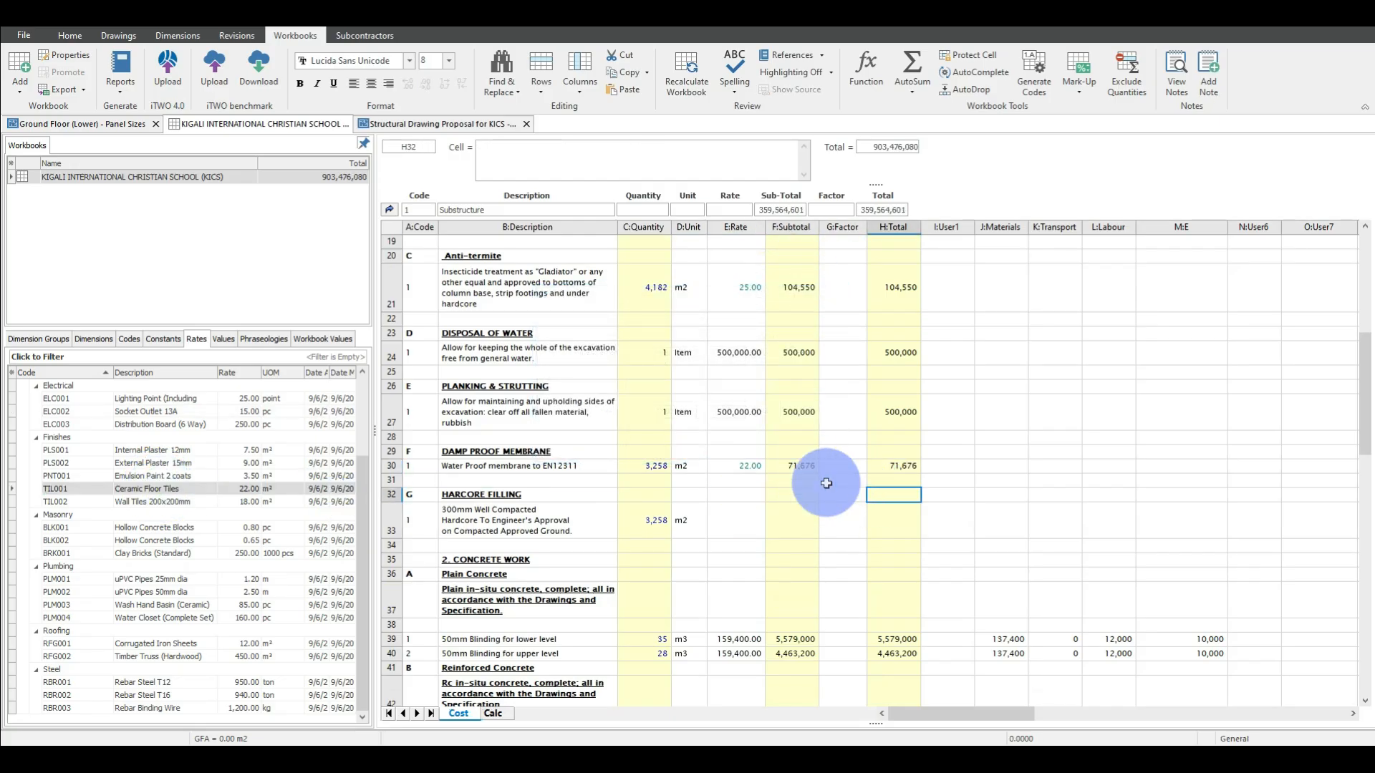
Link the TIL002 Wall Tiles 200x200mm rate of 18.00 to the rate cell of the 300mm hardcore filling item.
left_click(87, 490)
left_click_drag(185, 505, 706, 538)
left_click(809, 307)
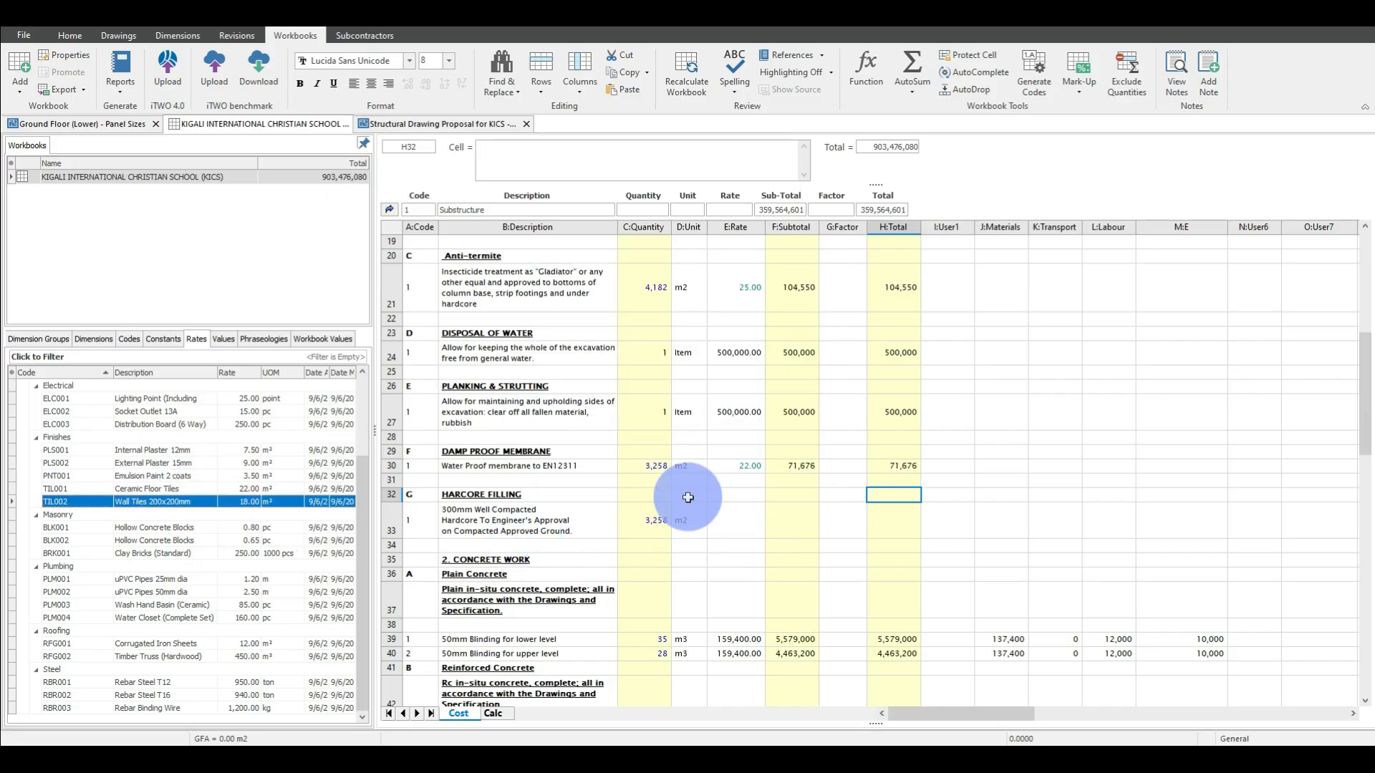
left_click_drag(184, 501, 706, 513)
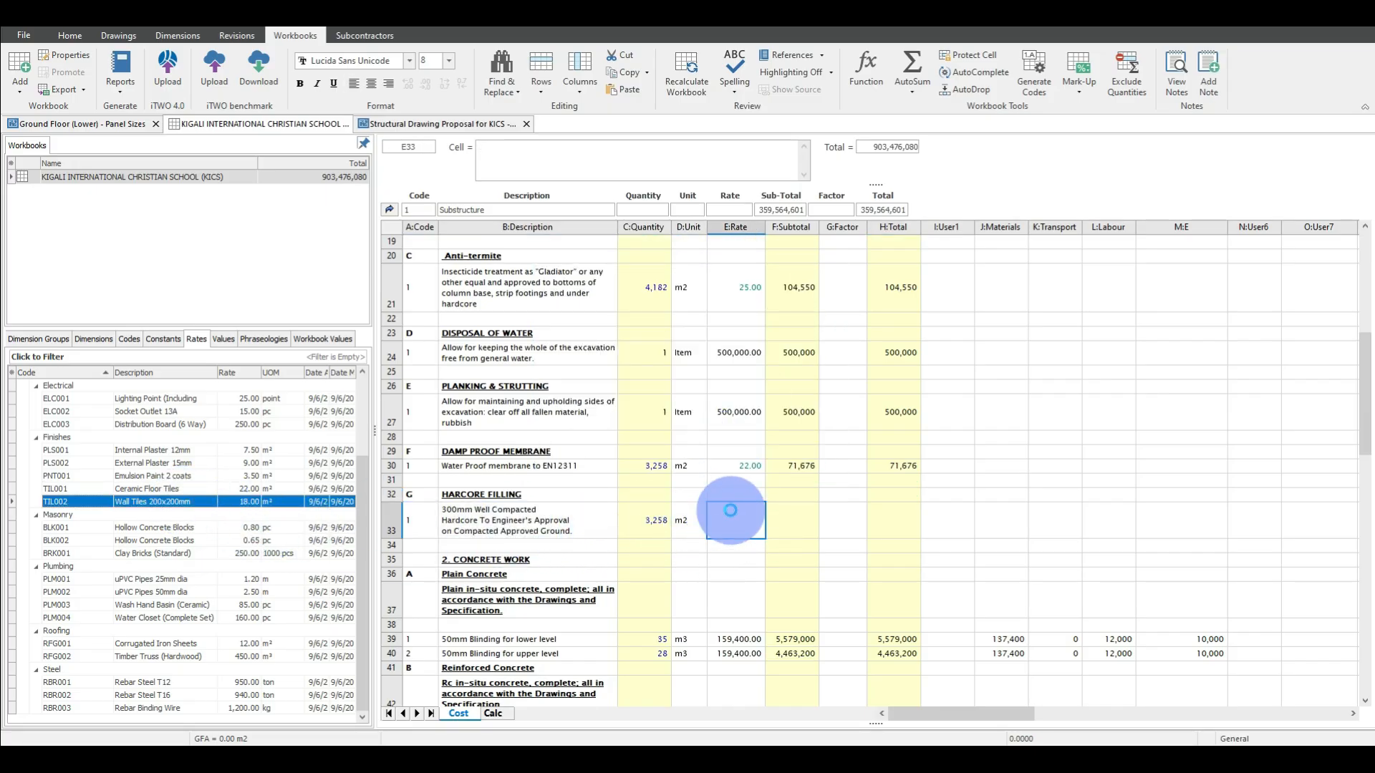
left_click(814, 322)
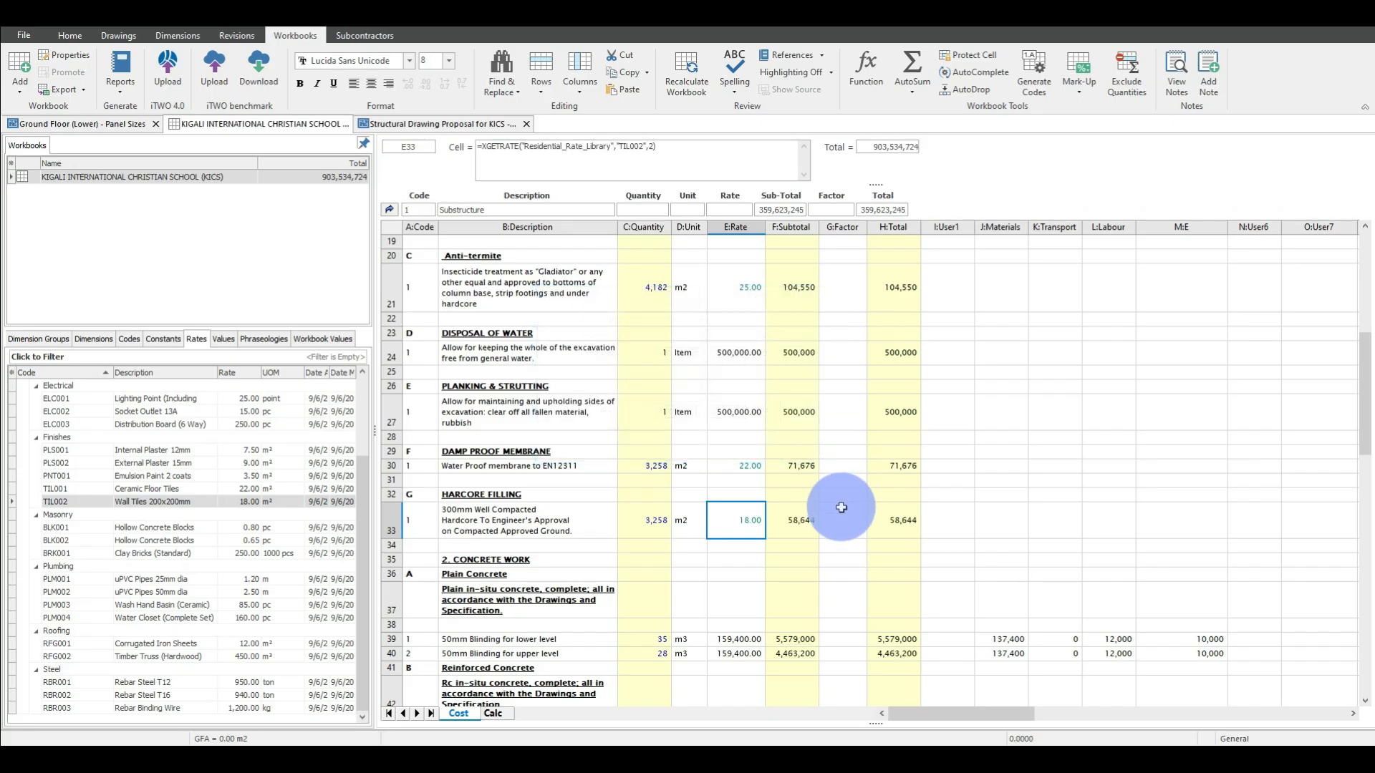
left_click(952, 514)
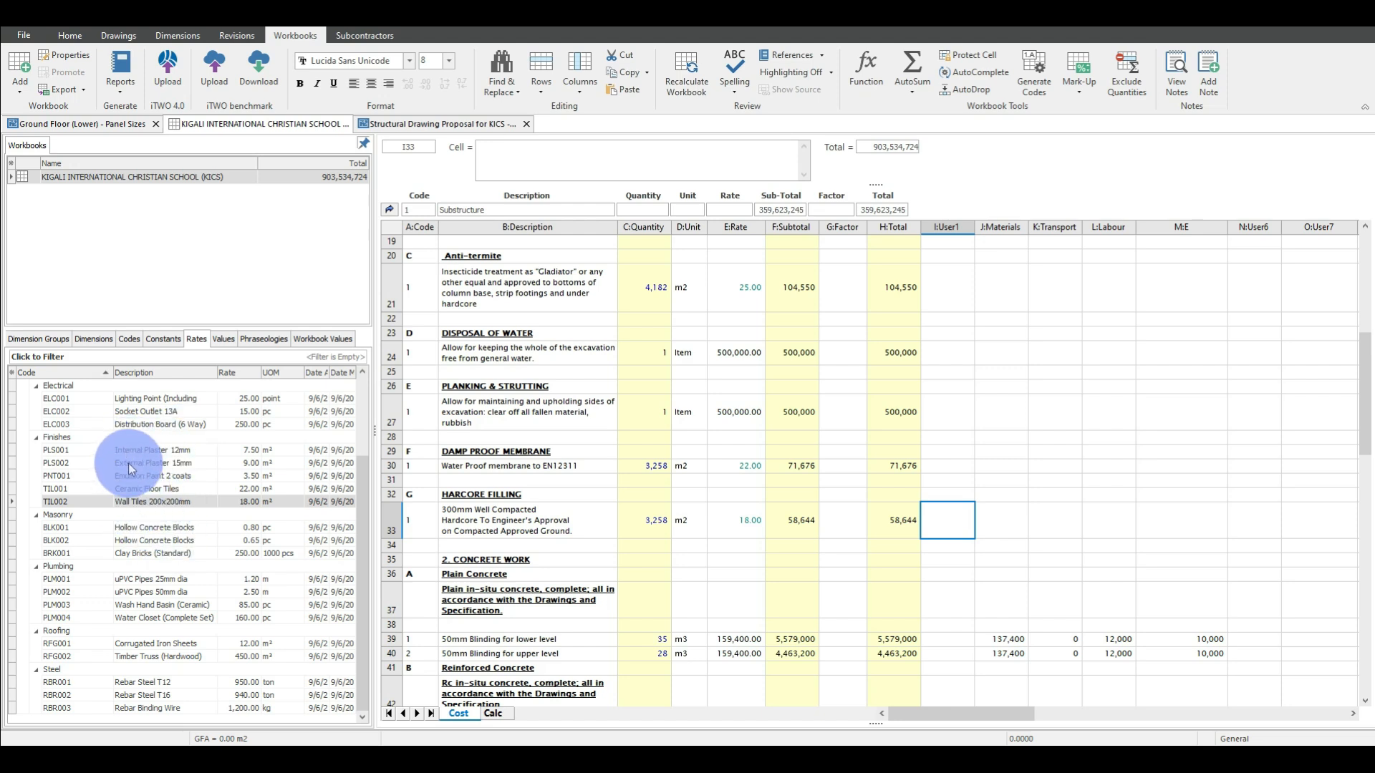
Look over the start of the rate library, then display the phraseologies with CESMM4, NRM2 and POMI collapsed to their titles.
scroll(134, 463, "up", 3)
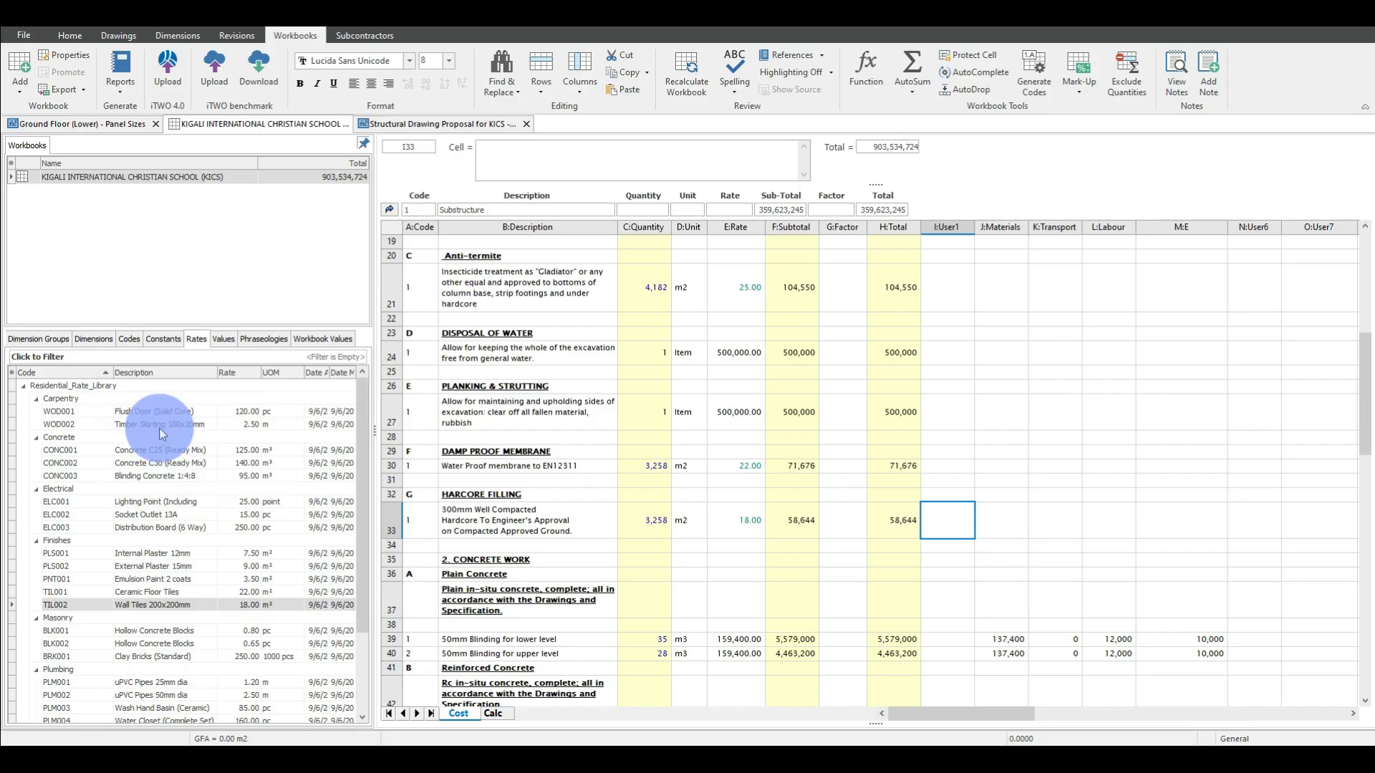
scroll(920, 389, "up", 6)
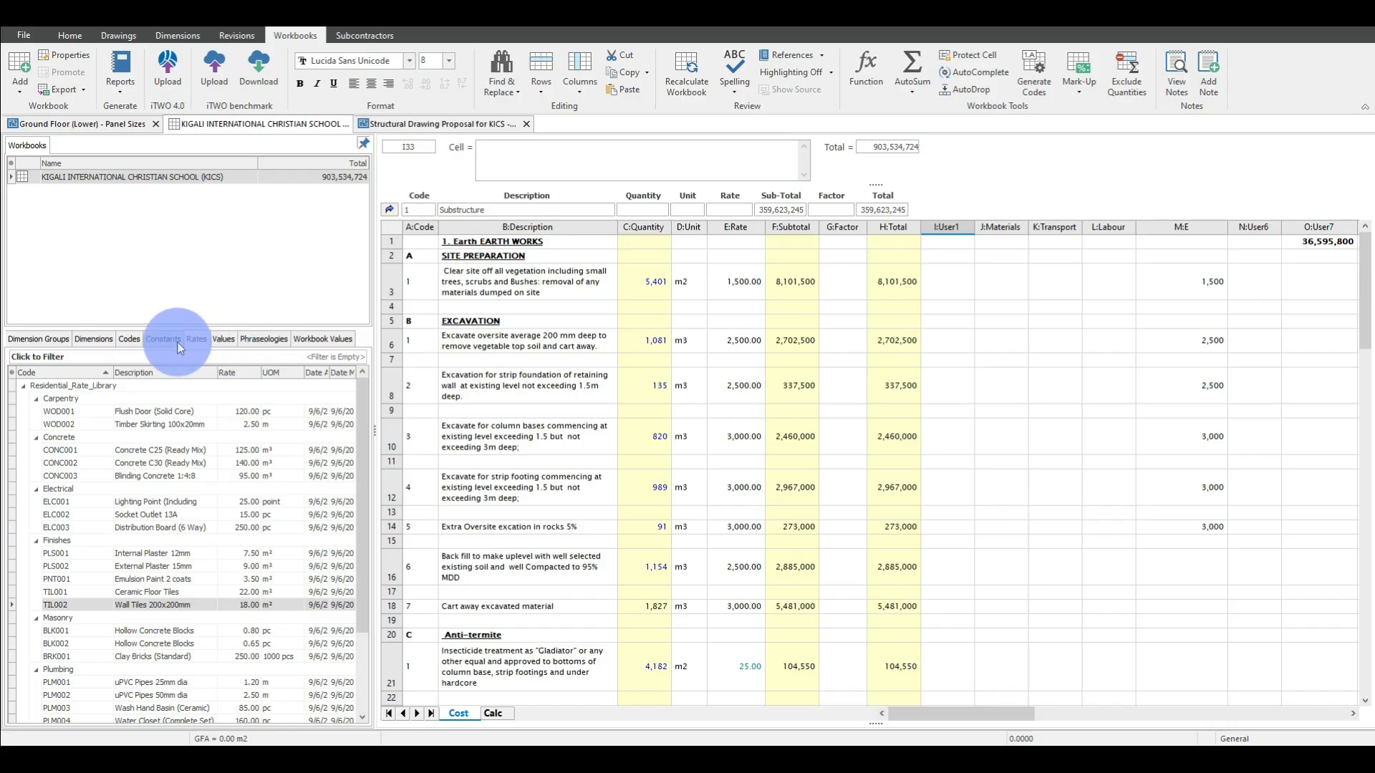
left_click(260, 338)
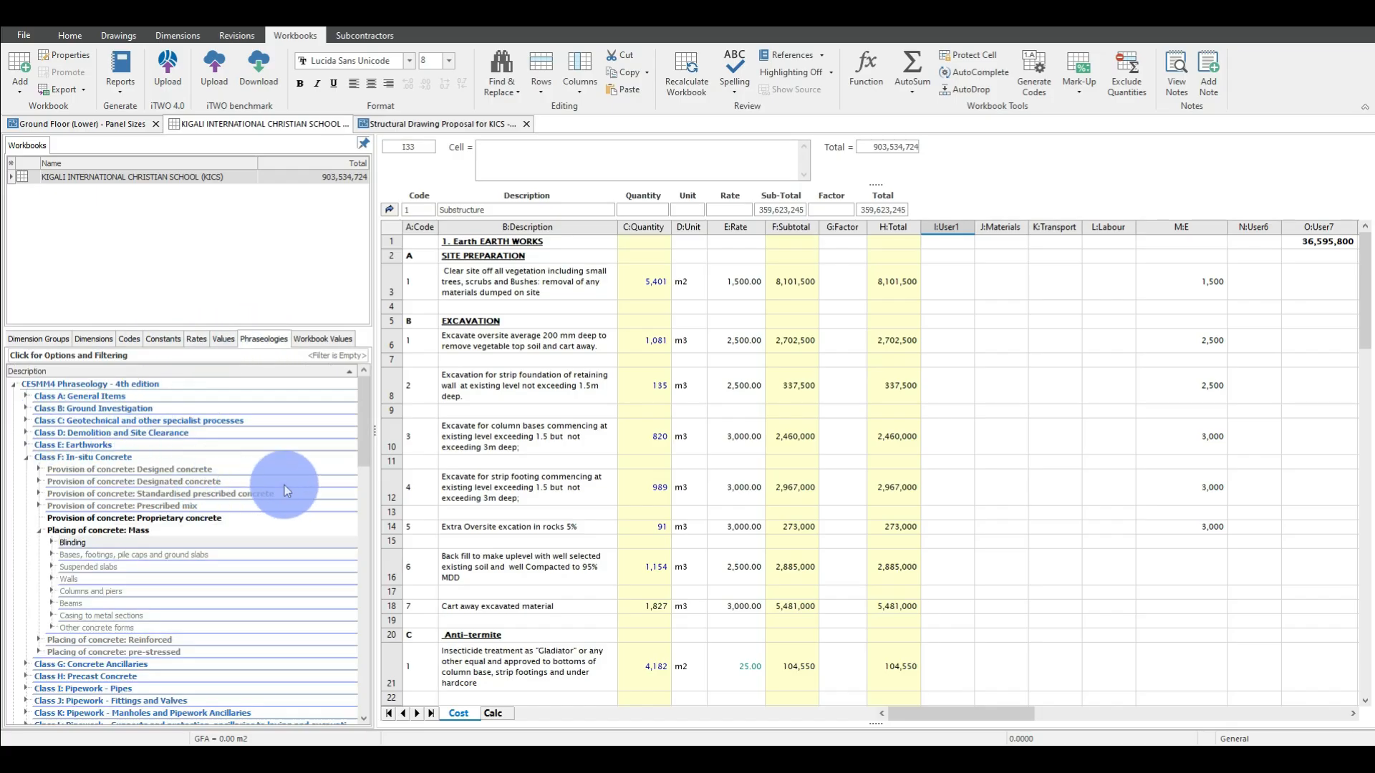
scroll(280, 485, "down", 1)
scroll(281, 486, "up", 1)
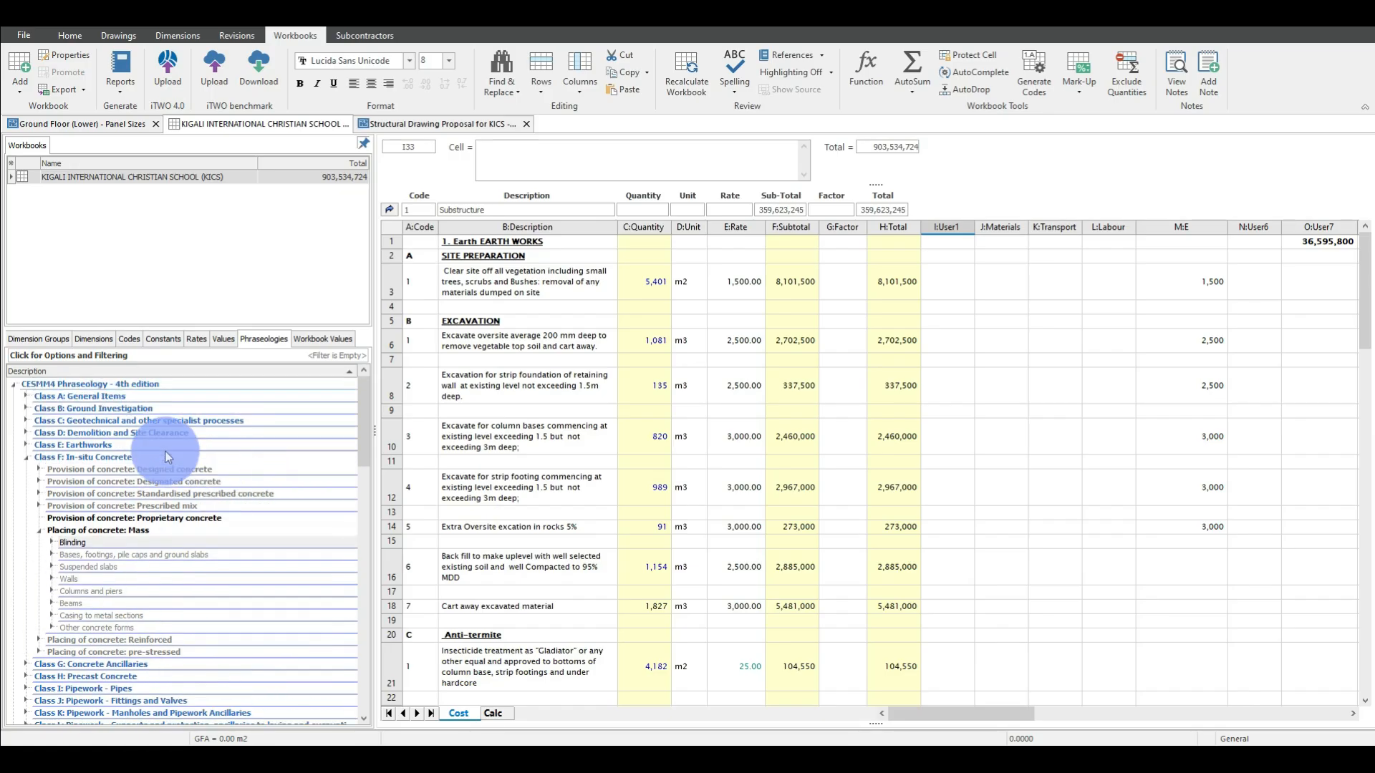
left_click(12, 385)
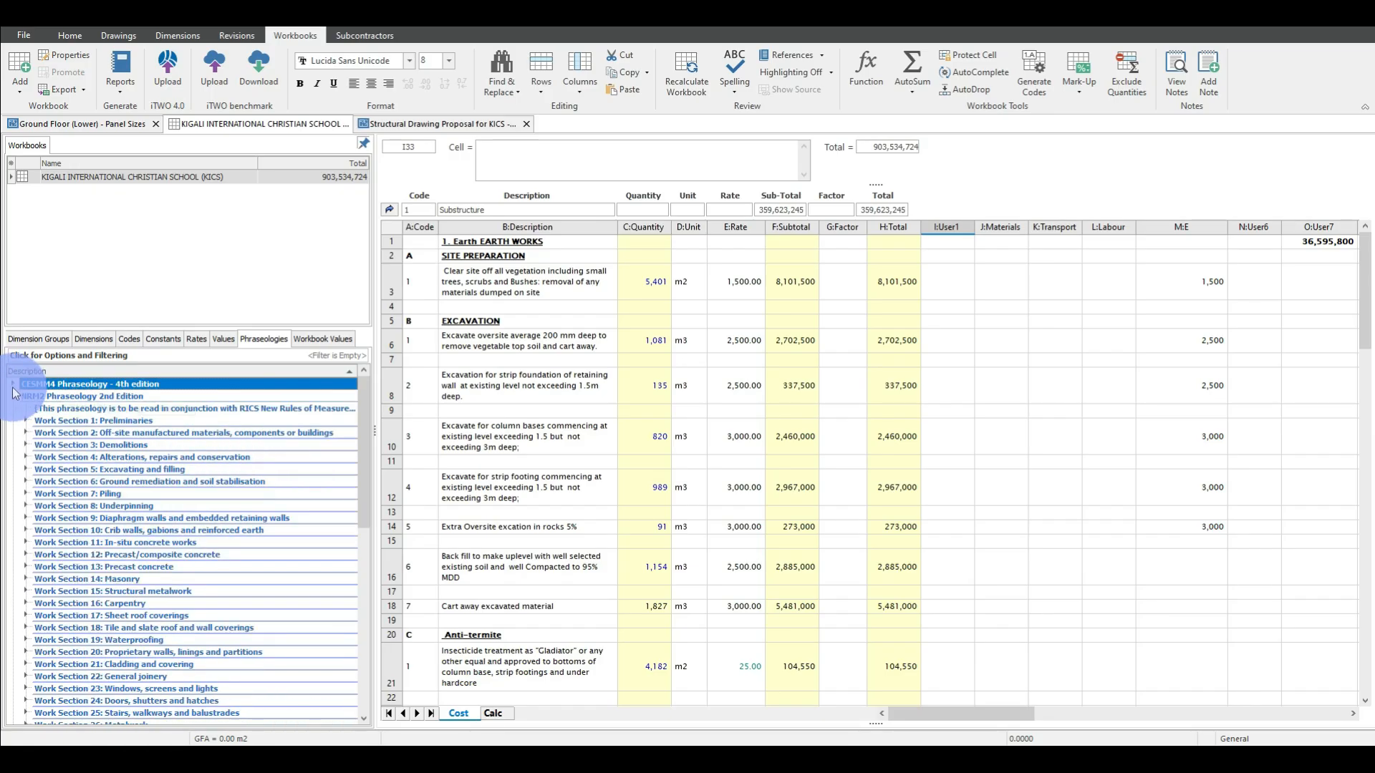
left_click(13, 396)
left_click(13, 407)
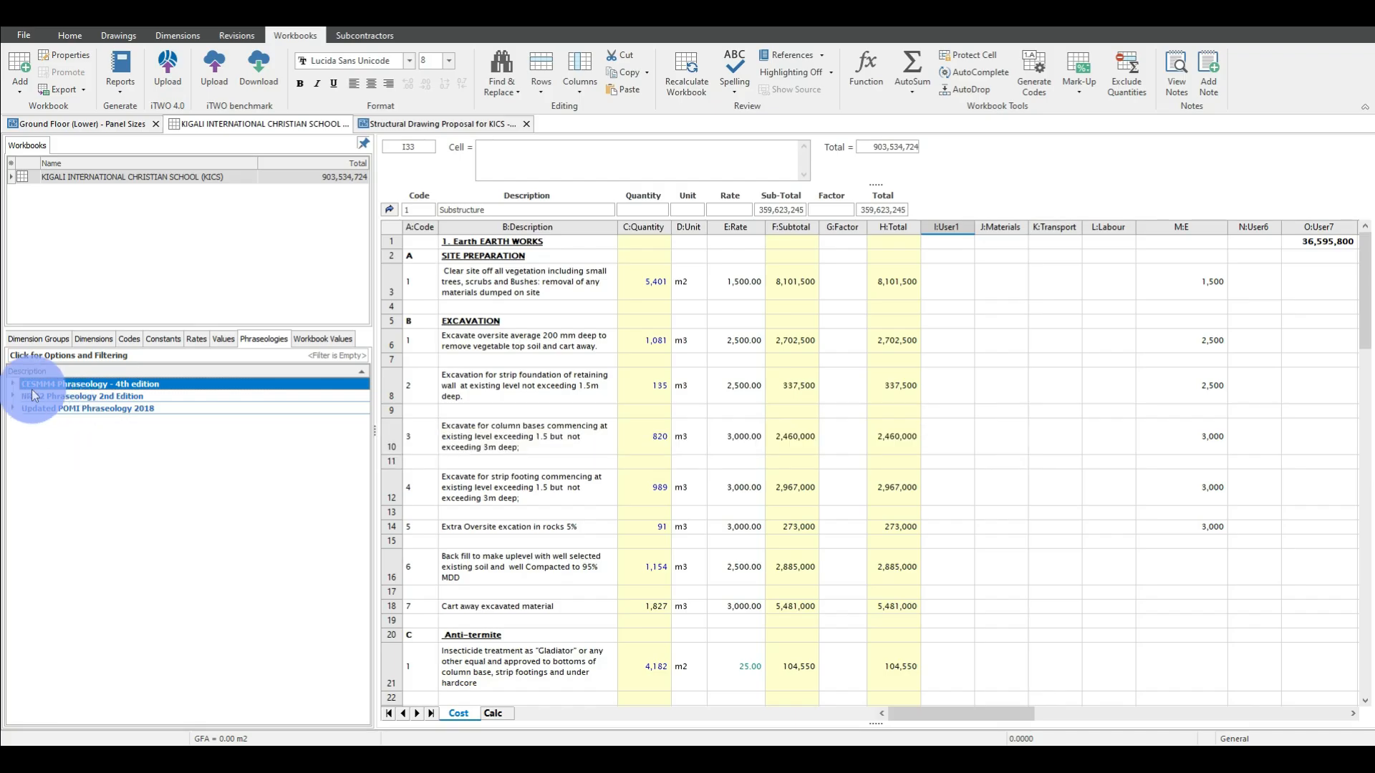
Expand CESMM4 Phraseology - 4th edition, collapse Class F: In-situ Concrete, and look into Class A: General Items.
left_click(12, 384)
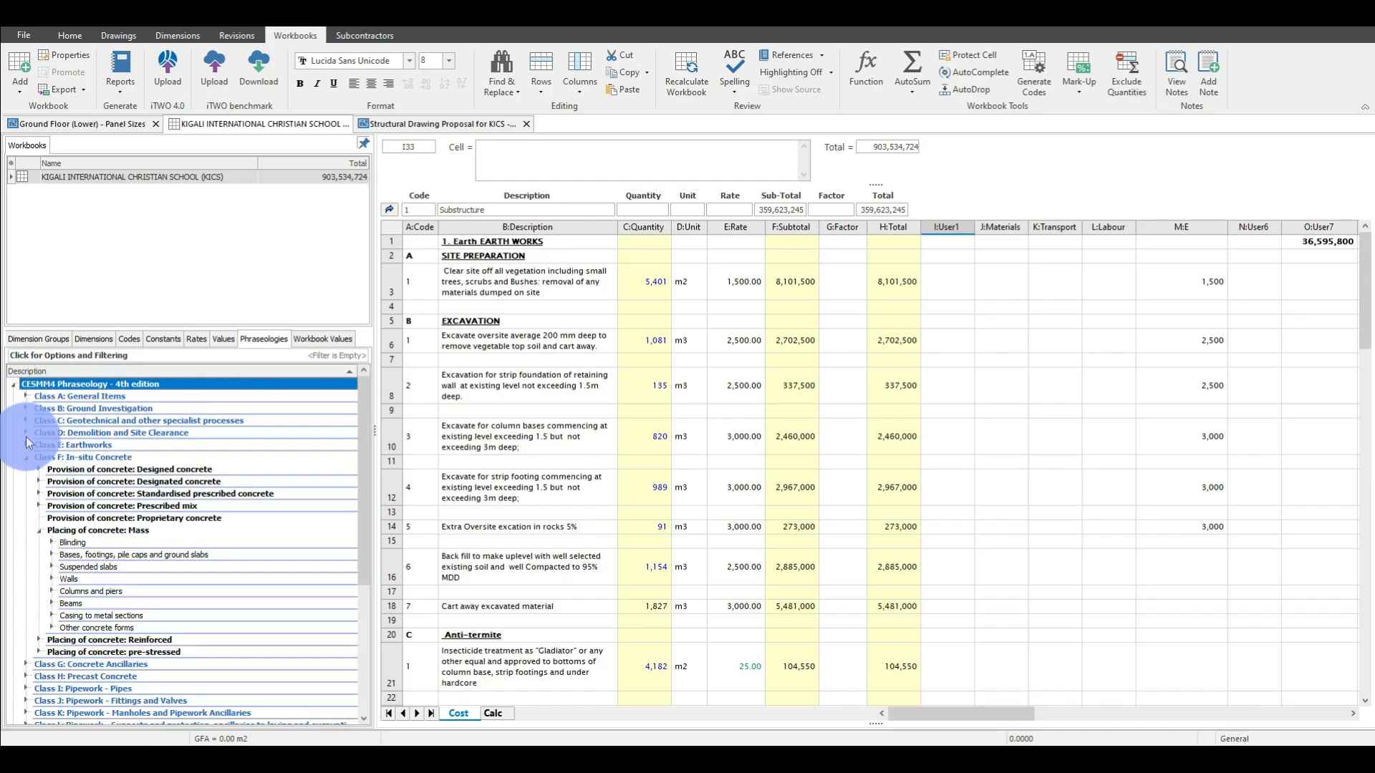
left_click(27, 457)
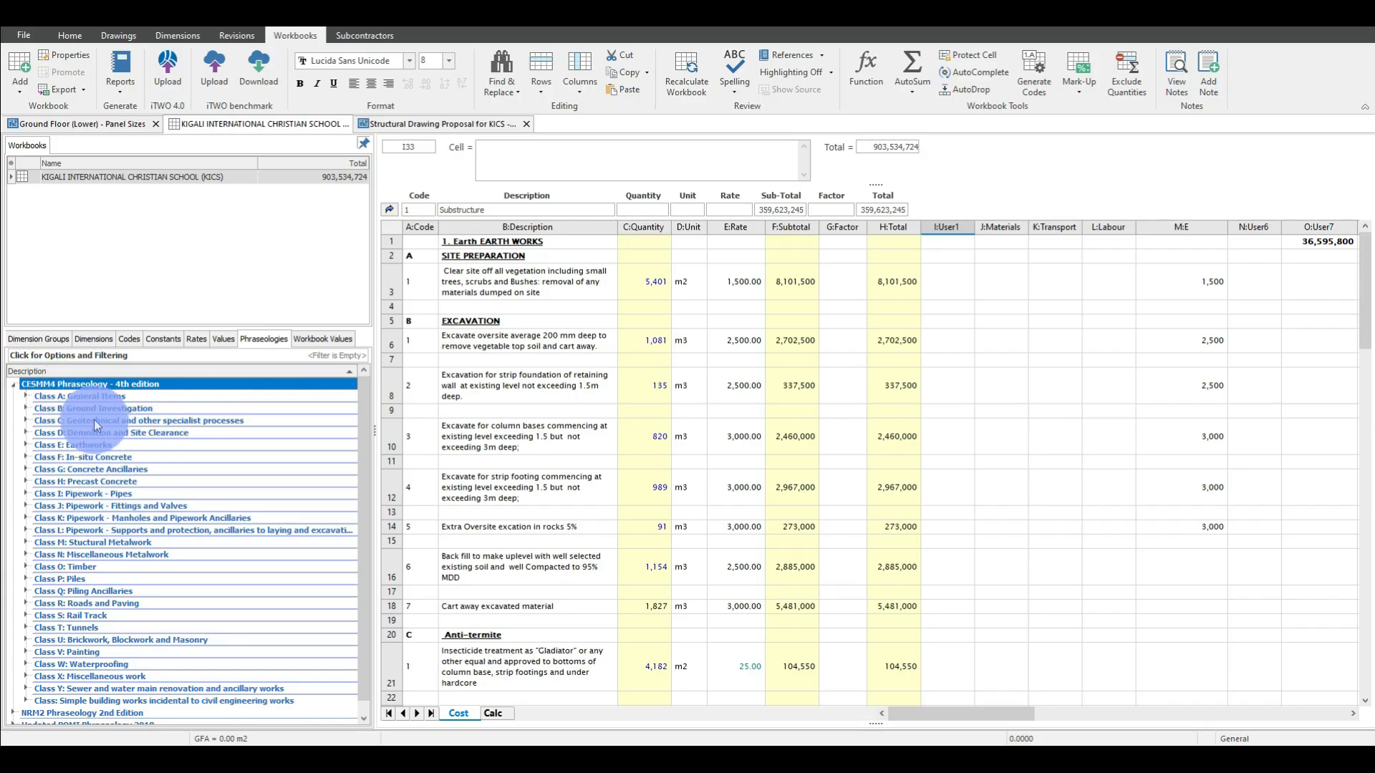
left_click(101, 398)
left_click(23, 395)
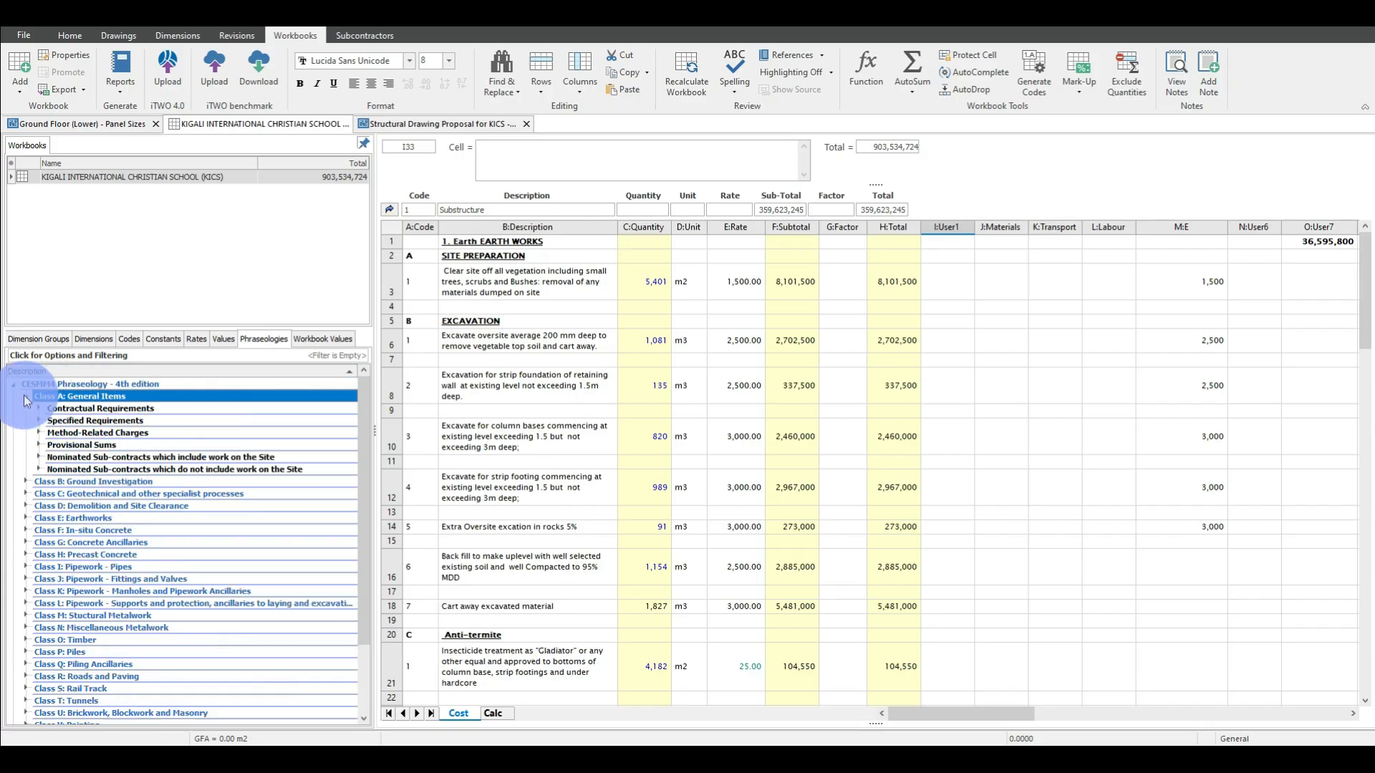
left_click(24, 396)
Look into further CESMM4 classes, including Class D: Demolition and Site Clearance, and collapse each one again.
left_click(26, 420)
left_click(25, 421)
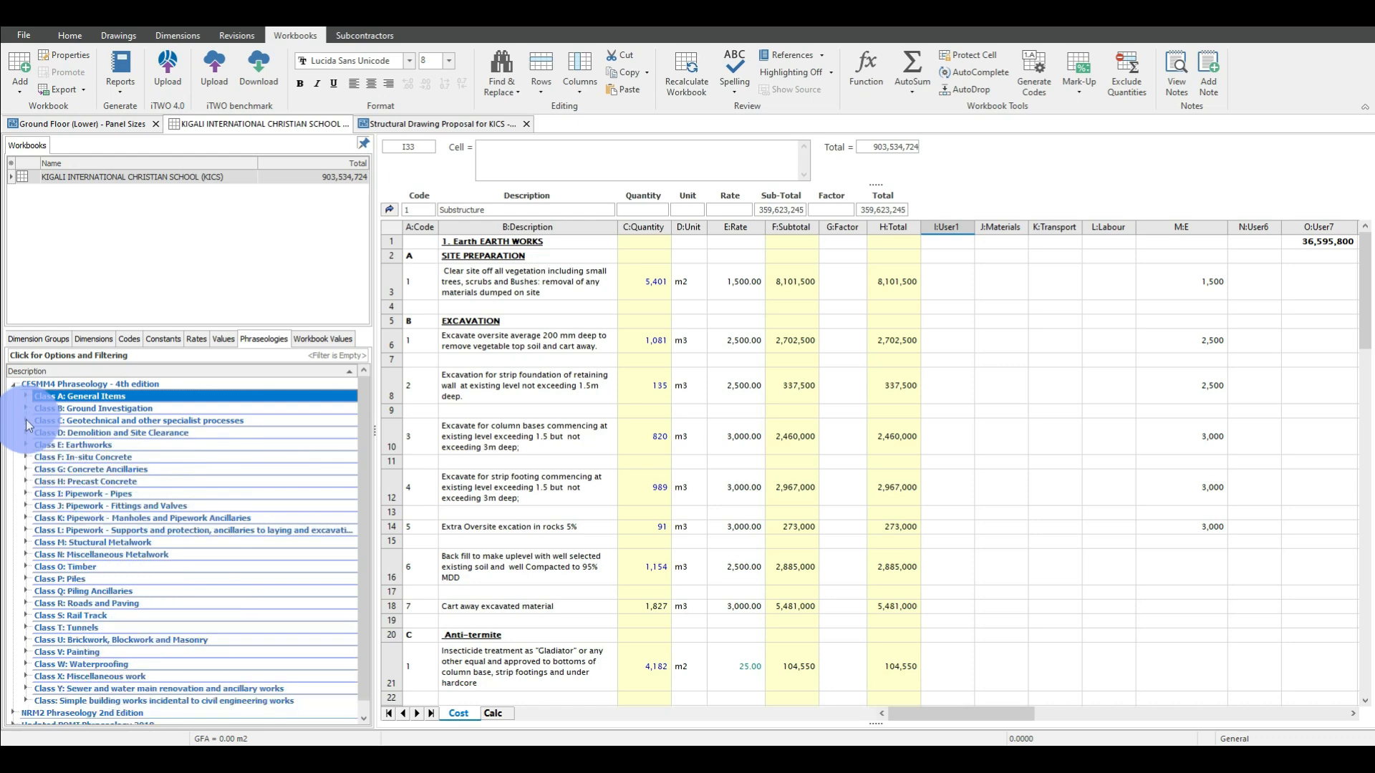
left_click(25, 432)
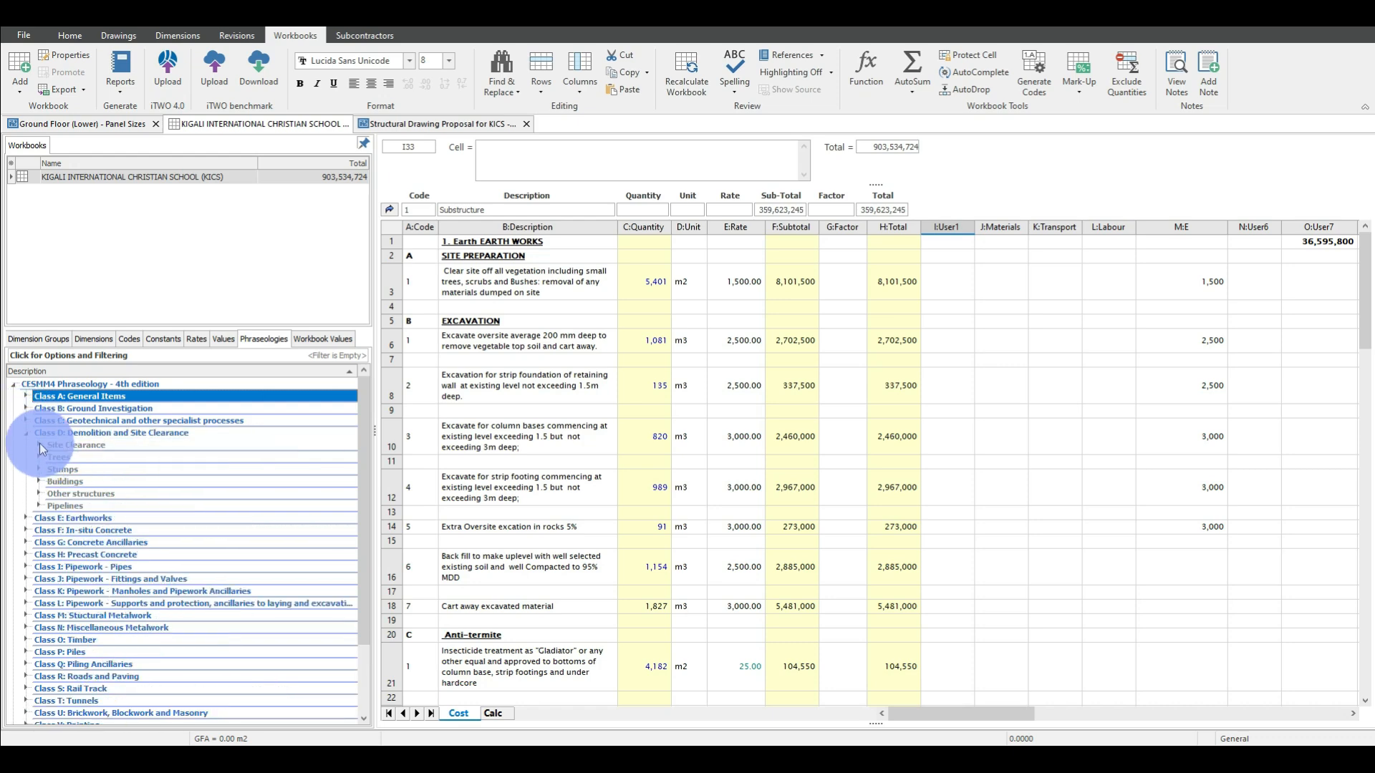
left_click(26, 433)
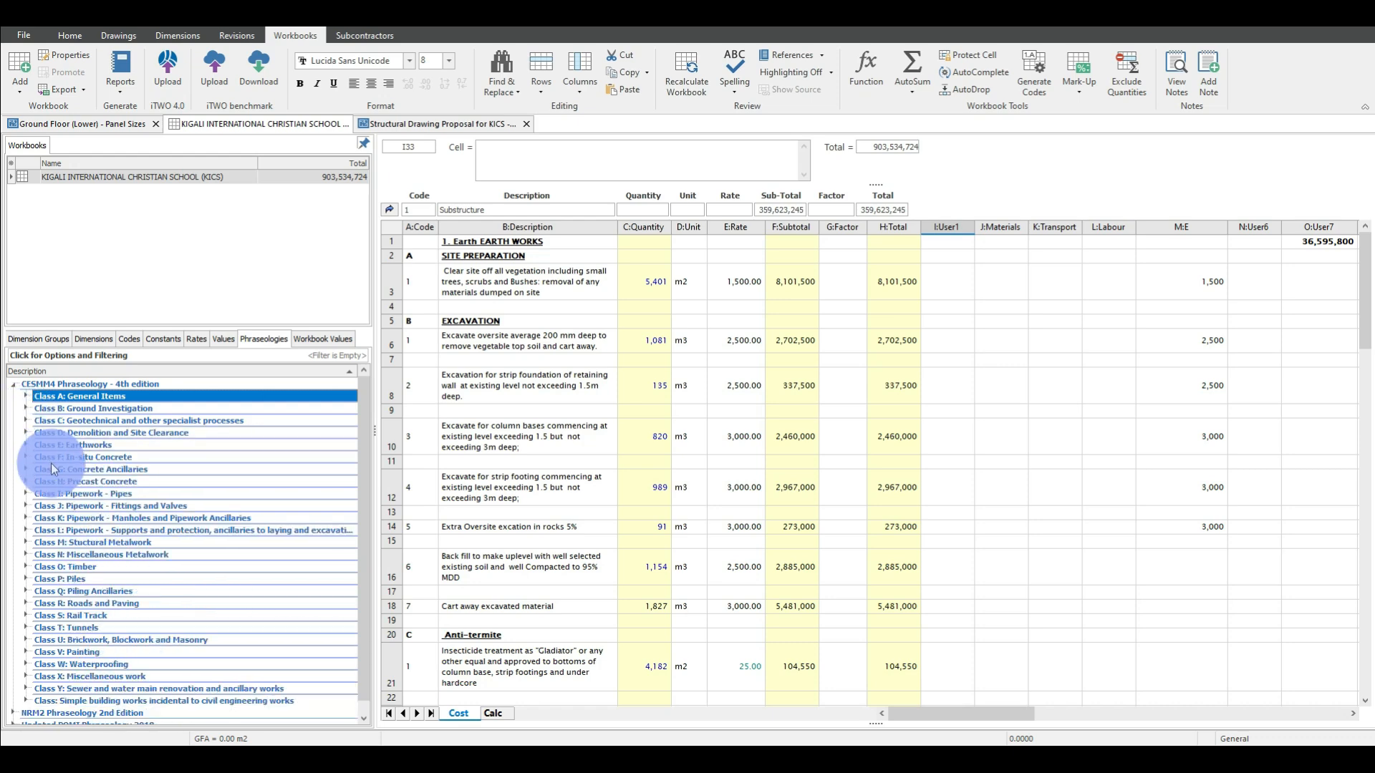
scroll(40, 465, "down", 1)
left_click(27, 466)
left_click(27, 466)
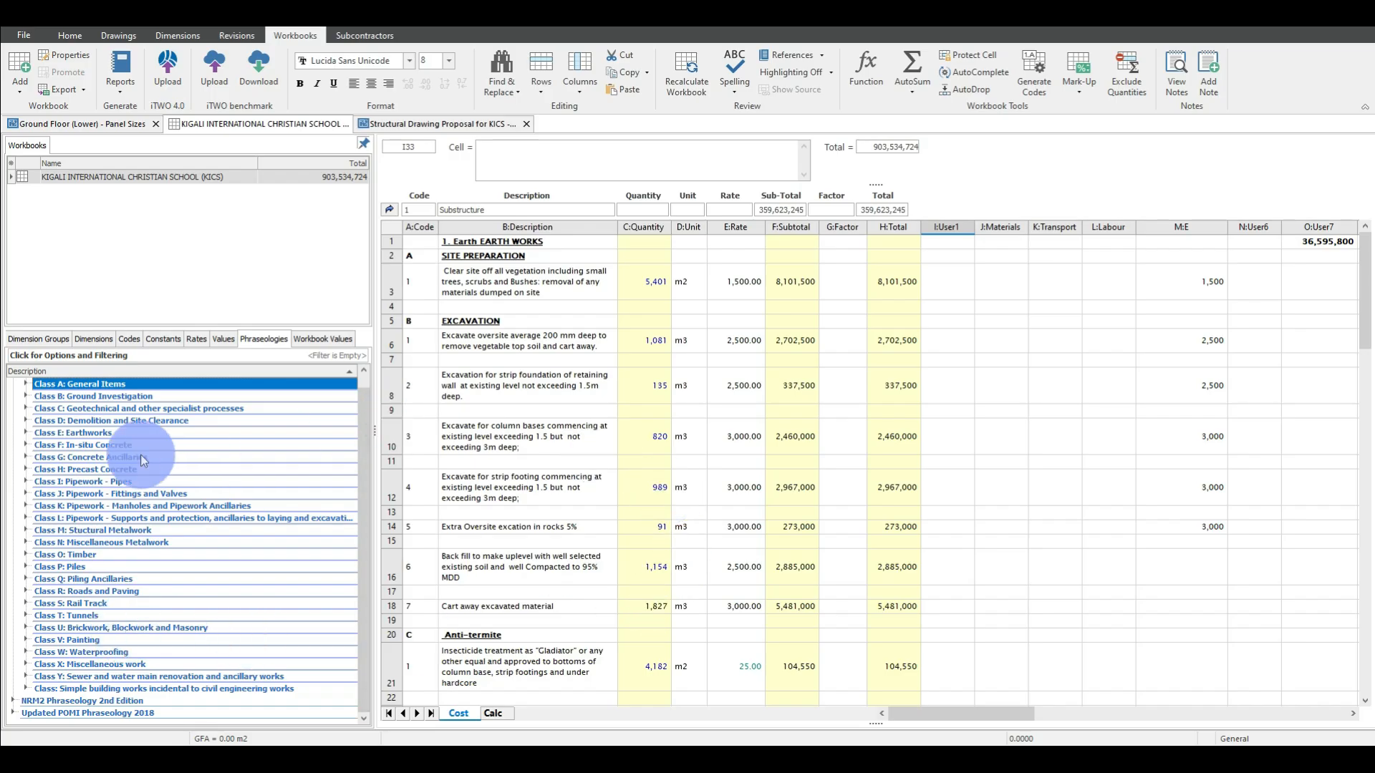
Collapse CESMM4, expand NRM2 Phraseology 2nd Edition, and look into Filling in openings under the measured work of Work Section 4.
scroll(107, 444, "up", 1)
left_click(12, 385)
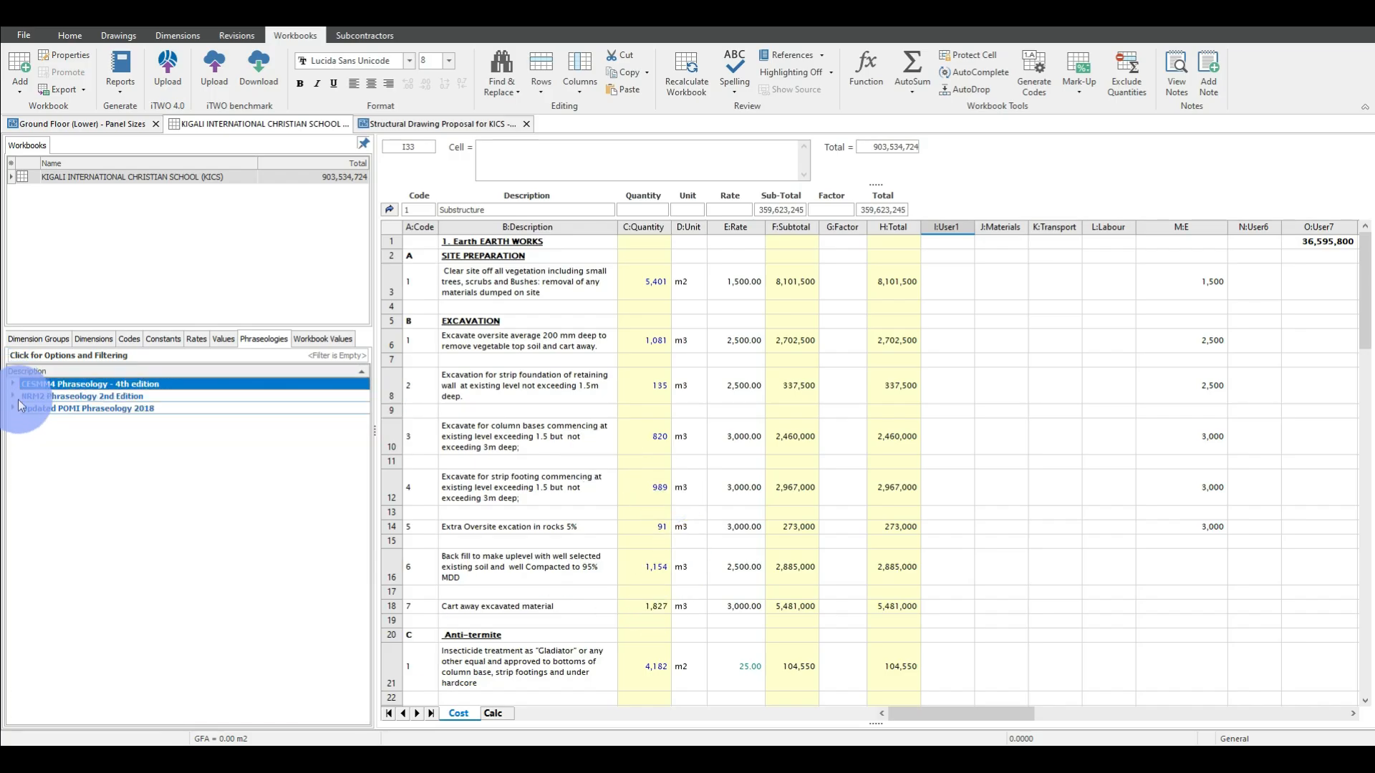
left_click(14, 397)
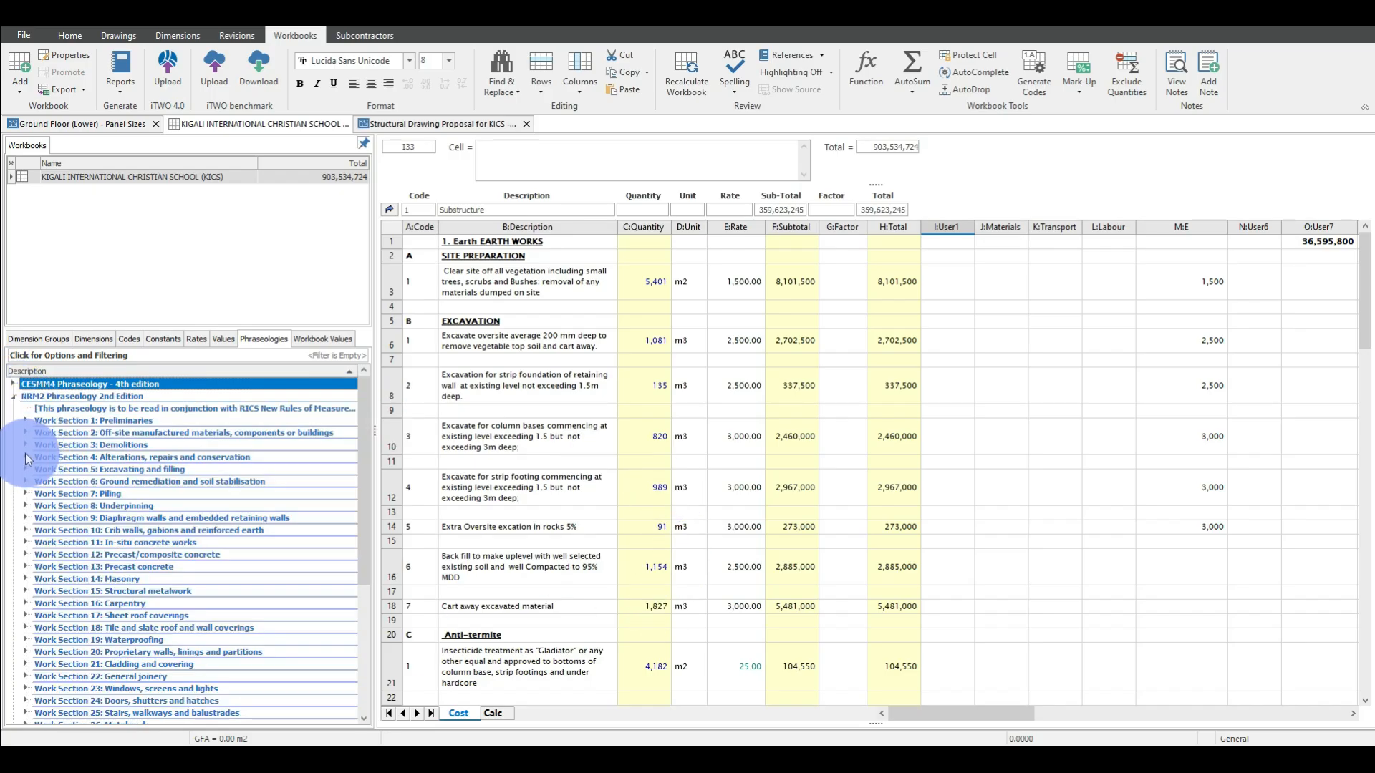
left_click(26, 457)
left_click(36, 515)
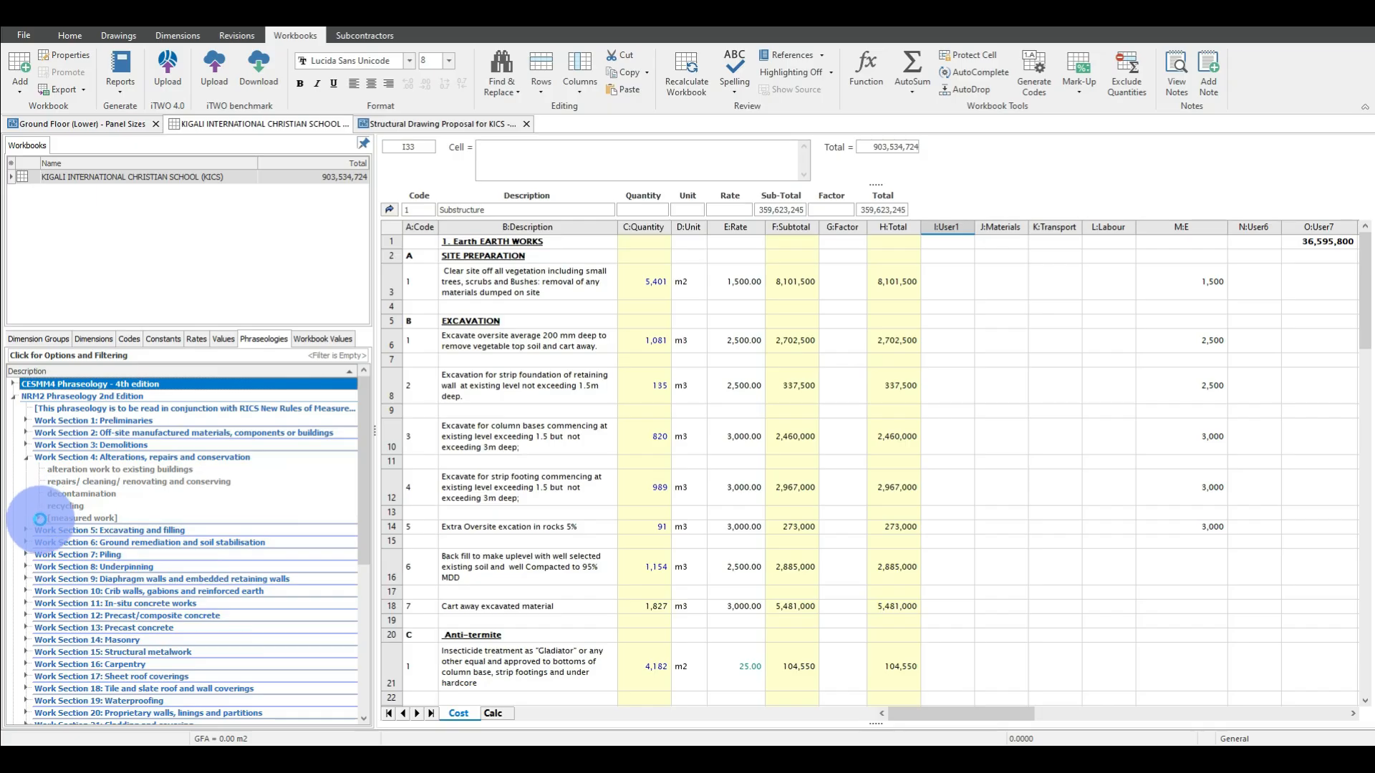
scroll(97, 544, "down", 2)
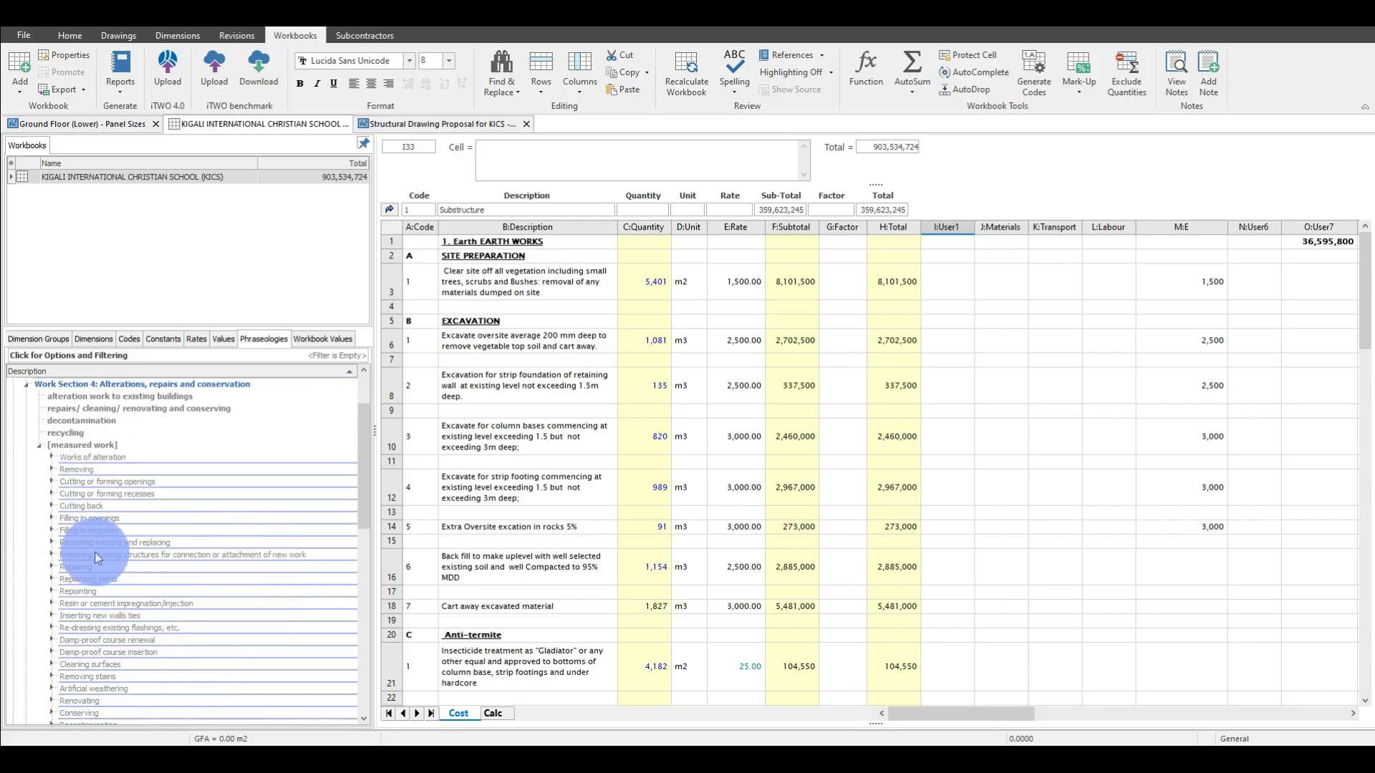
left_click(52, 518)
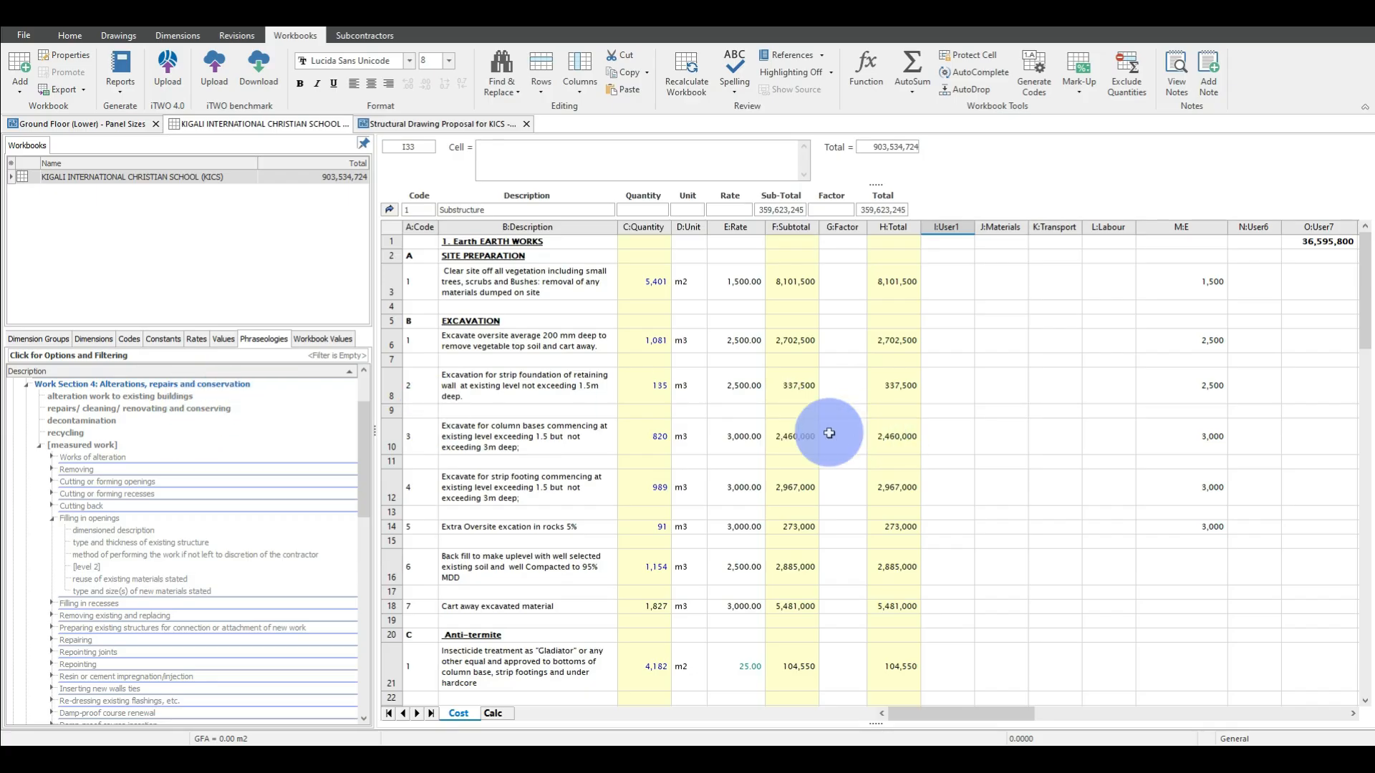
Collapse the measured work and Work Section 4, then fold NRM2 Phraseology 2nd Edition back to its title.
left_click(40, 444)
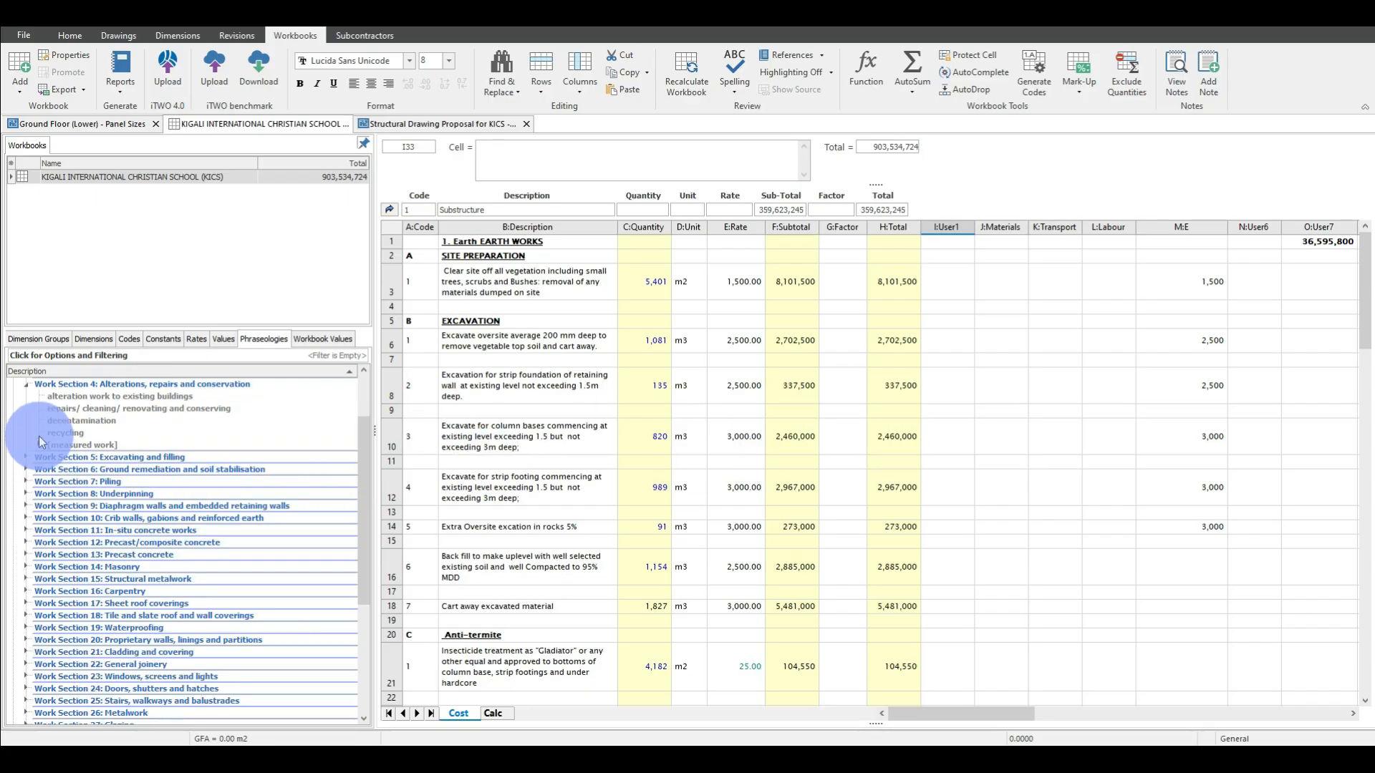
left_click(26, 384)
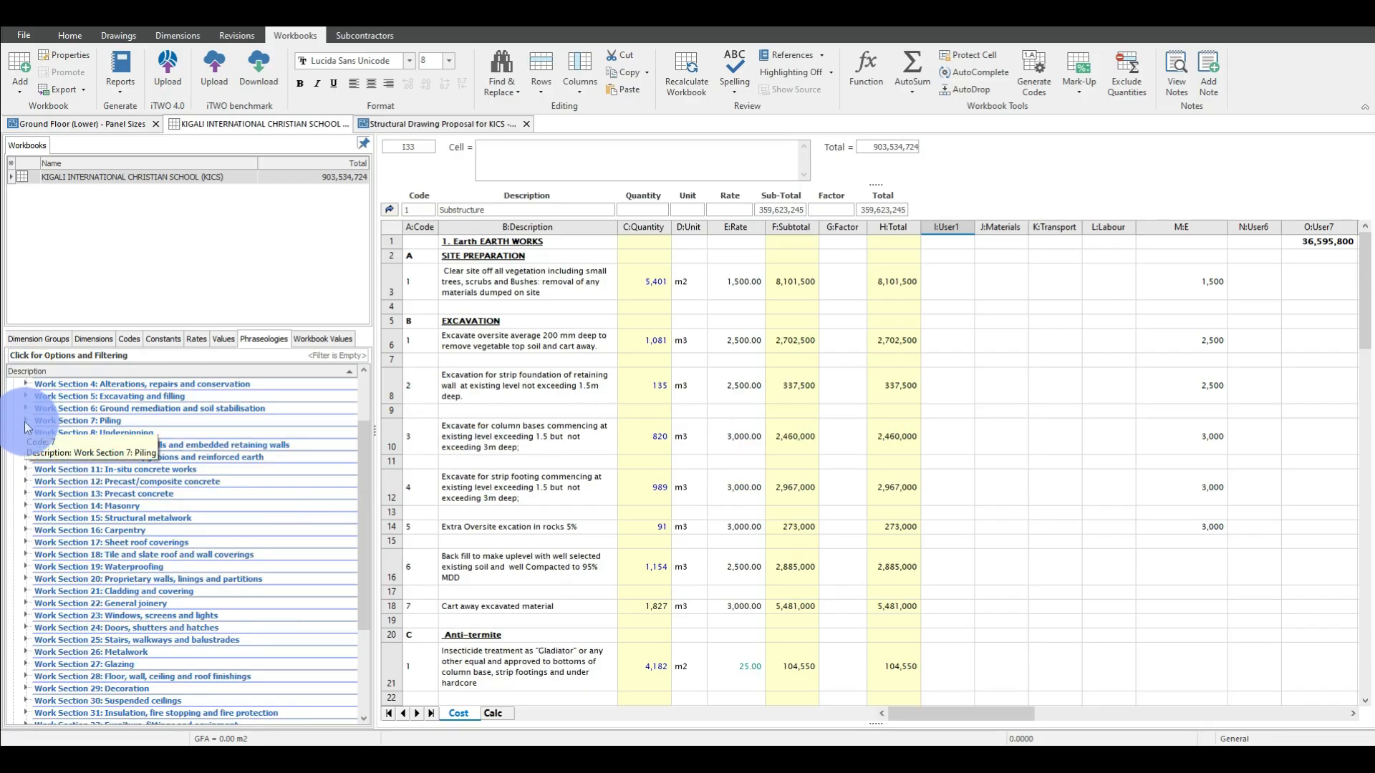
left_click(26, 421)
scroll(25, 398, "up", 2)
left_click(15, 397)
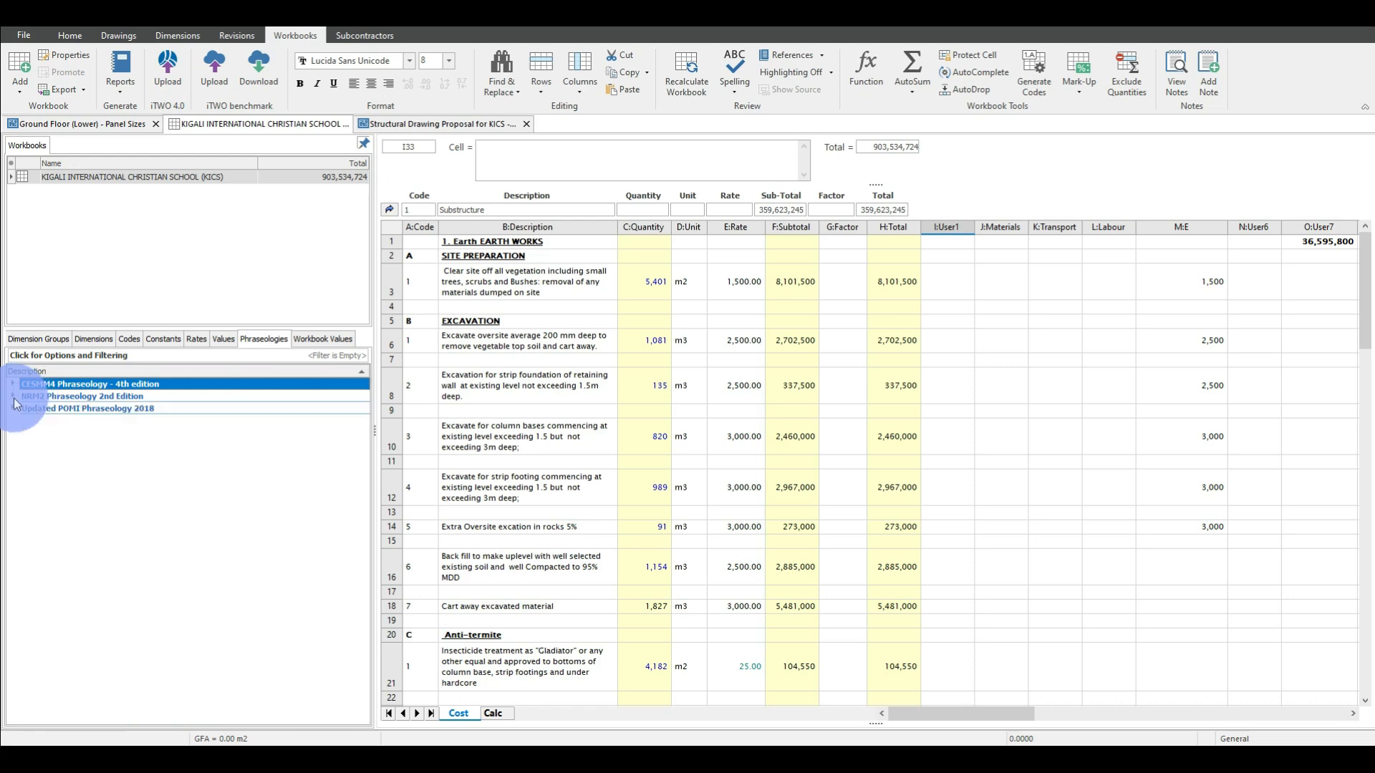
Look into the Masonry and Concrete Work sections of Updated POMI Phraseology 2018, then collapse the phraseology to its title.
left_click(14, 408)
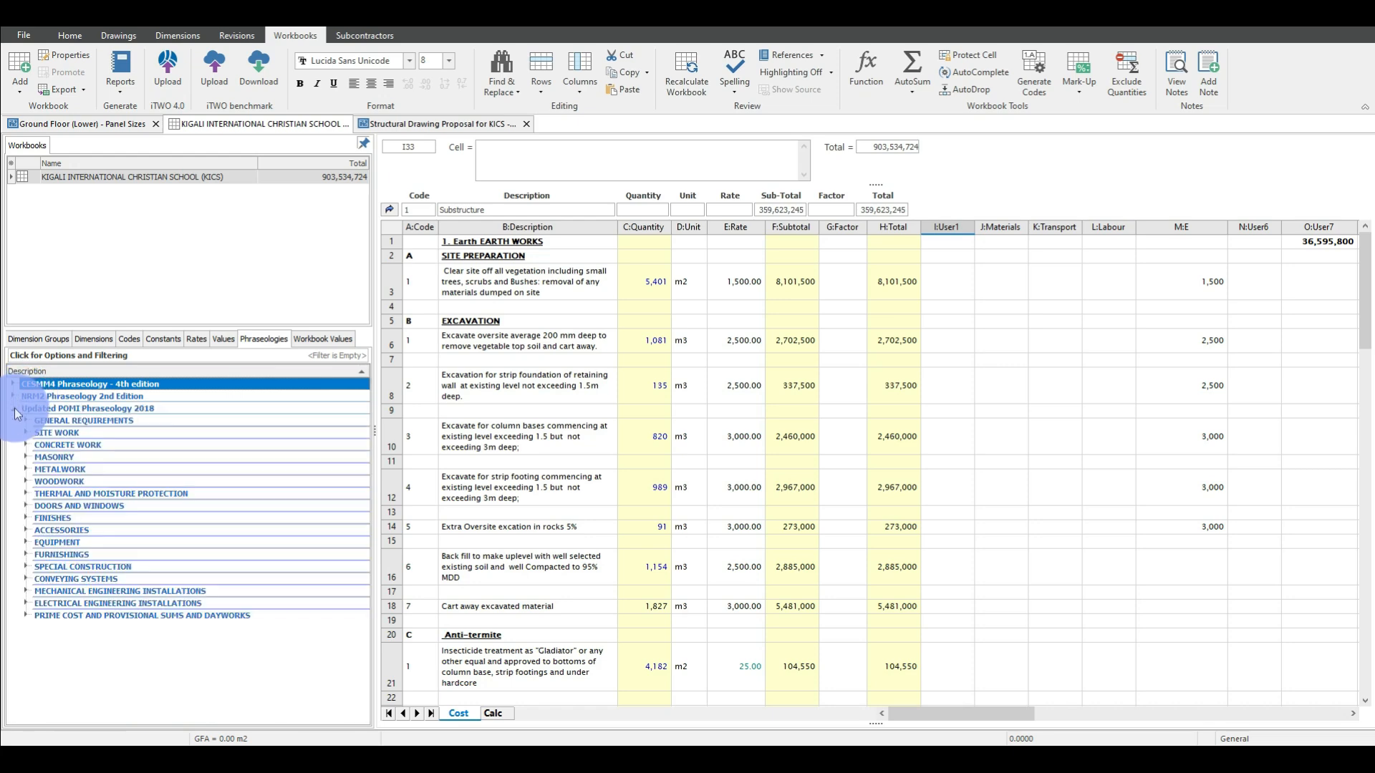
left_click(26, 457)
left_click(40, 493)
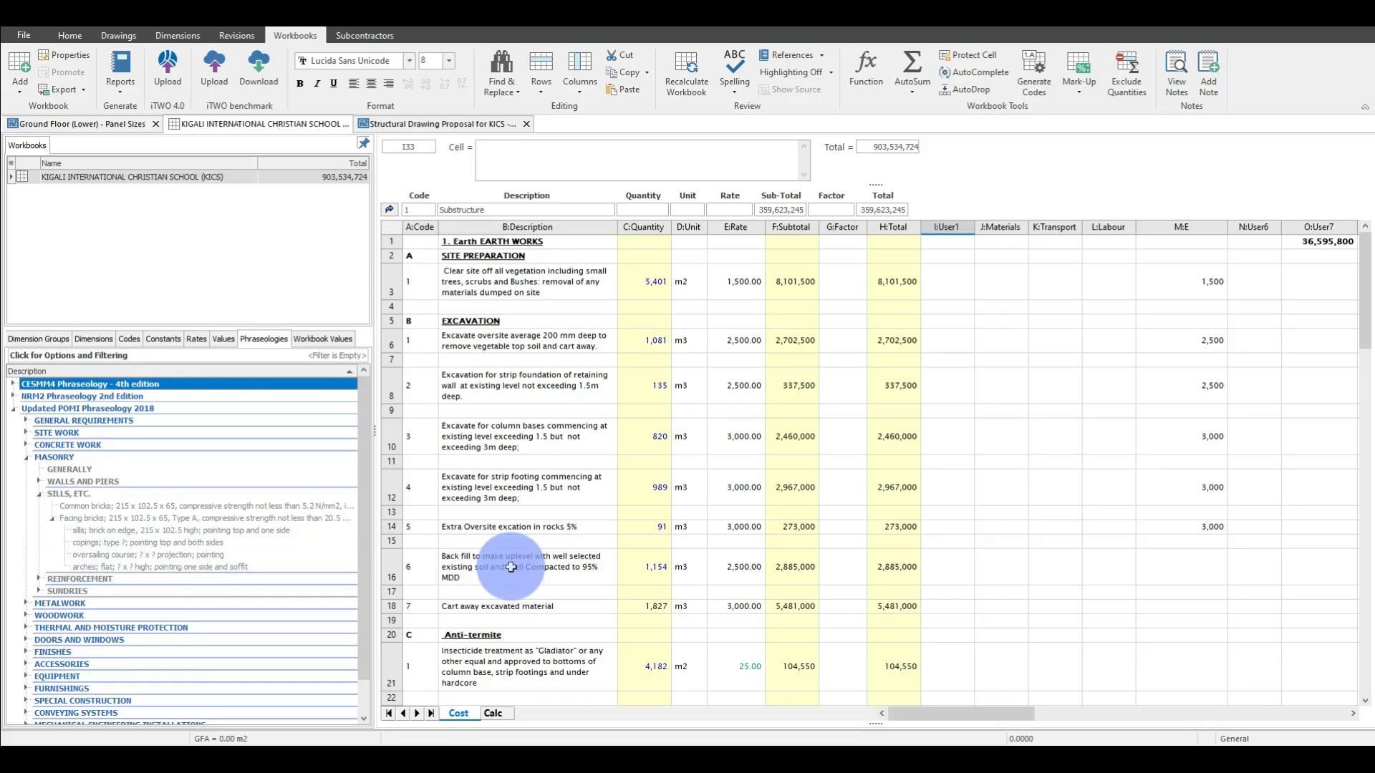
left_click(25, 457)
left_click(26, 445)
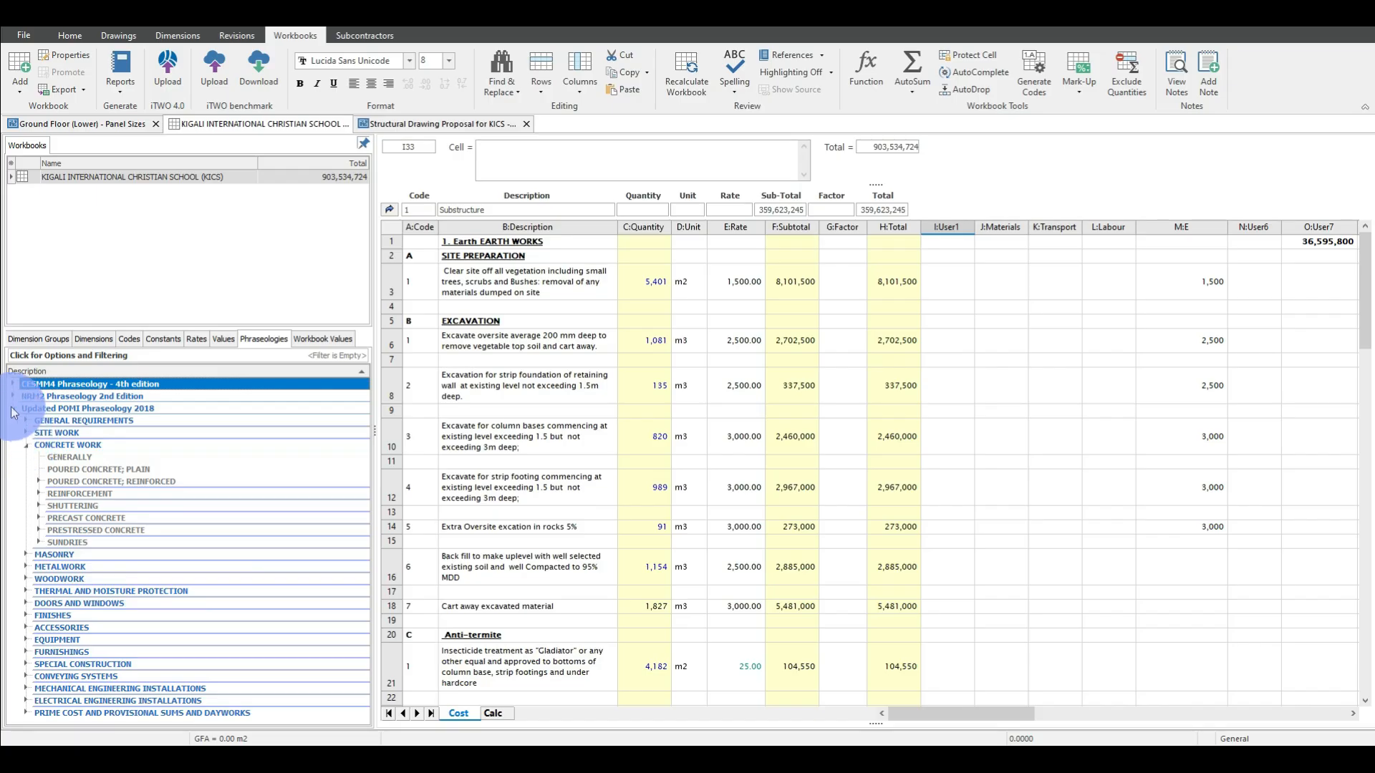
left_click(13, 409)
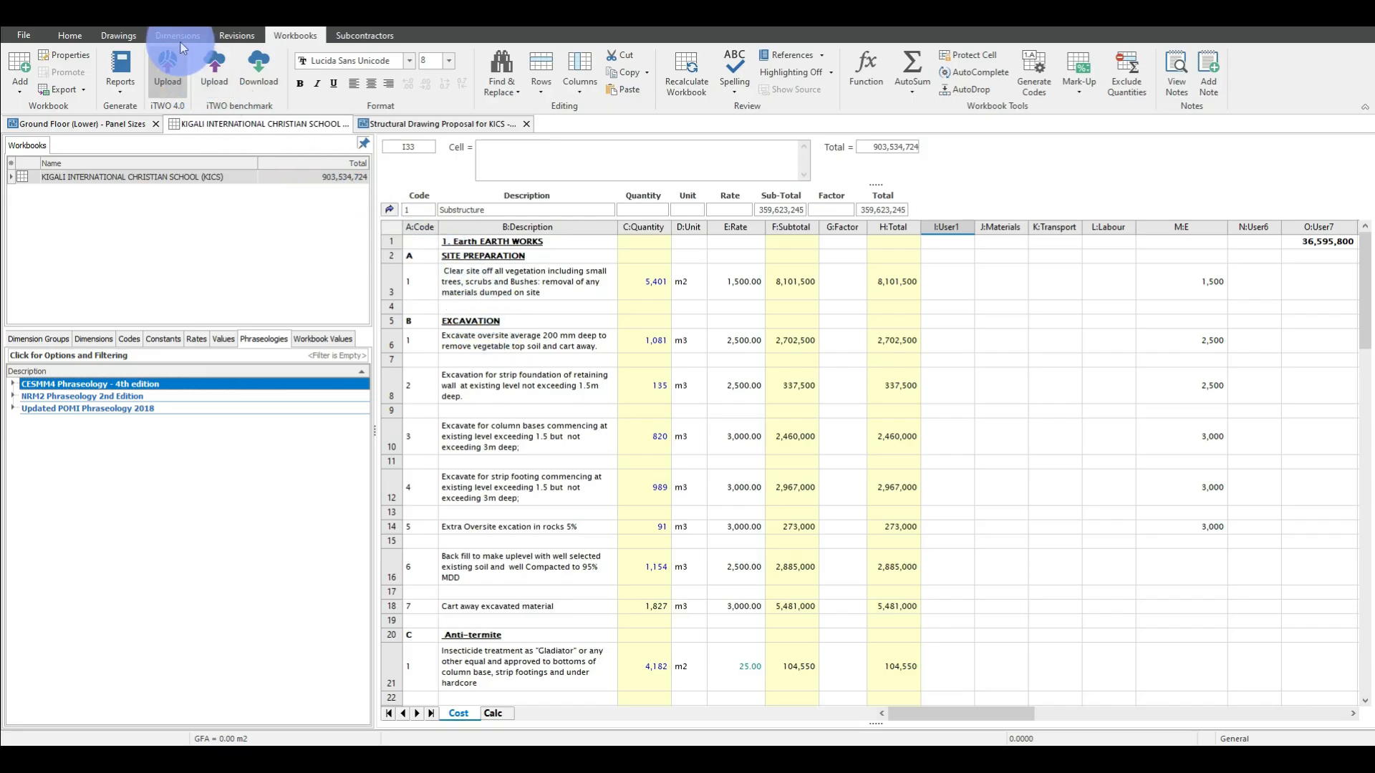
Generate a preview of the Bill of Quantities (Classic) (EN) report for the school workbook.
left_click(122, 93)
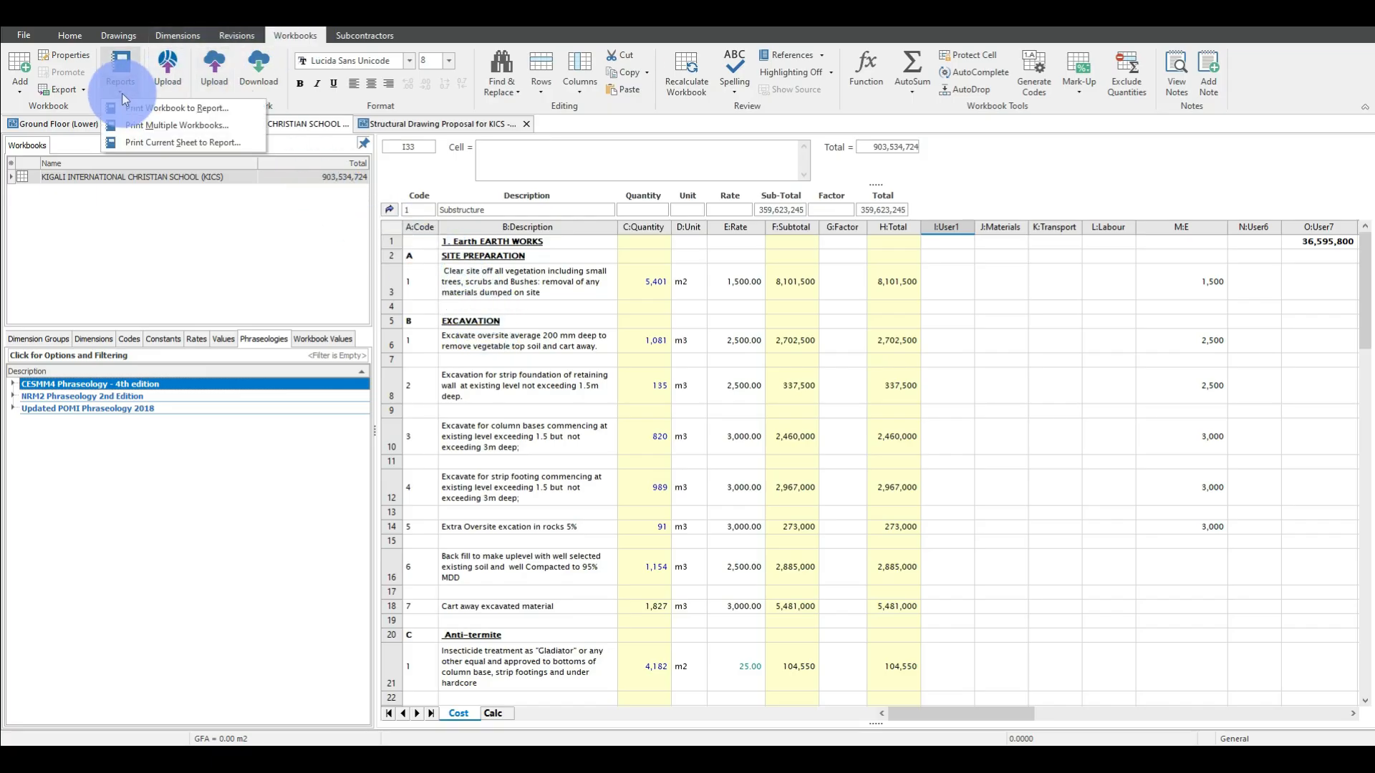
left_click(153, 104)
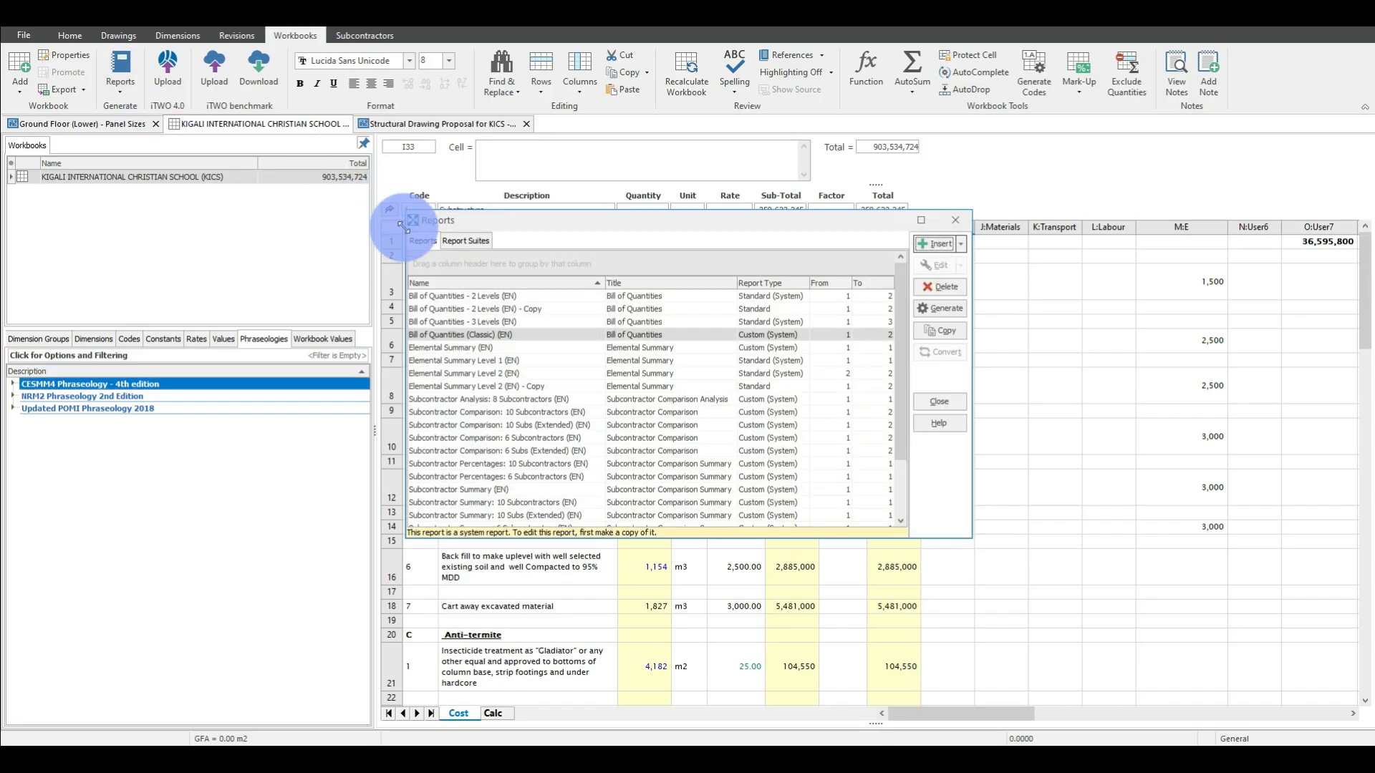
left_click(466, 335)
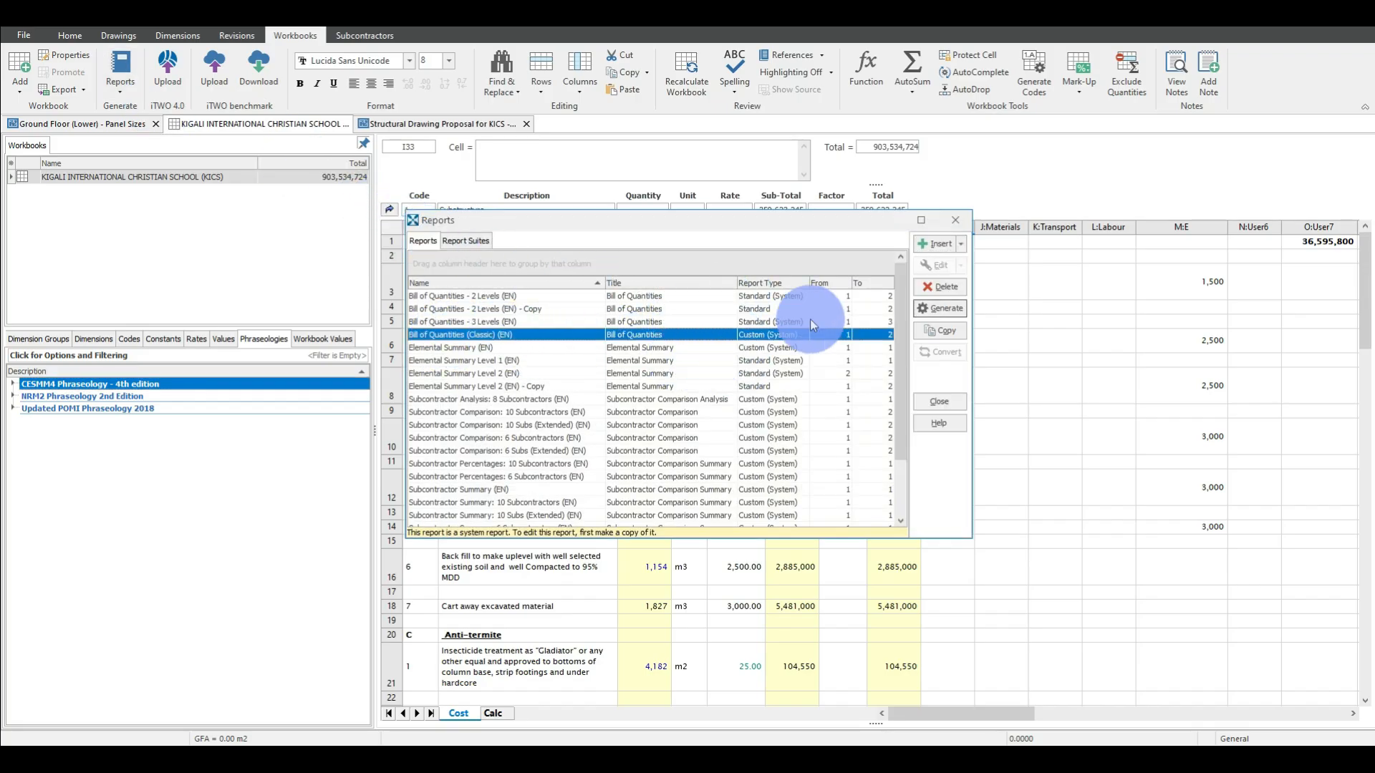
left_click(945, 309)
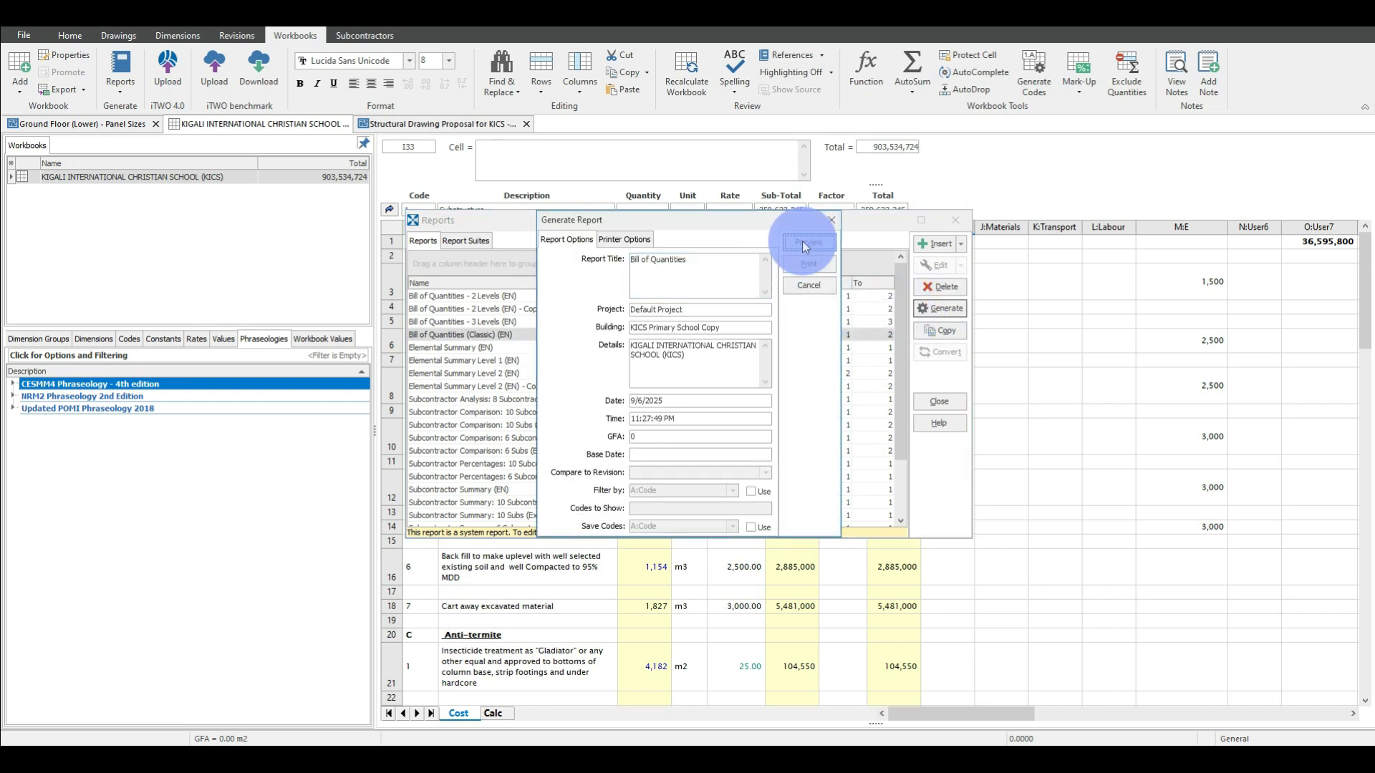
left_click(805, 245)
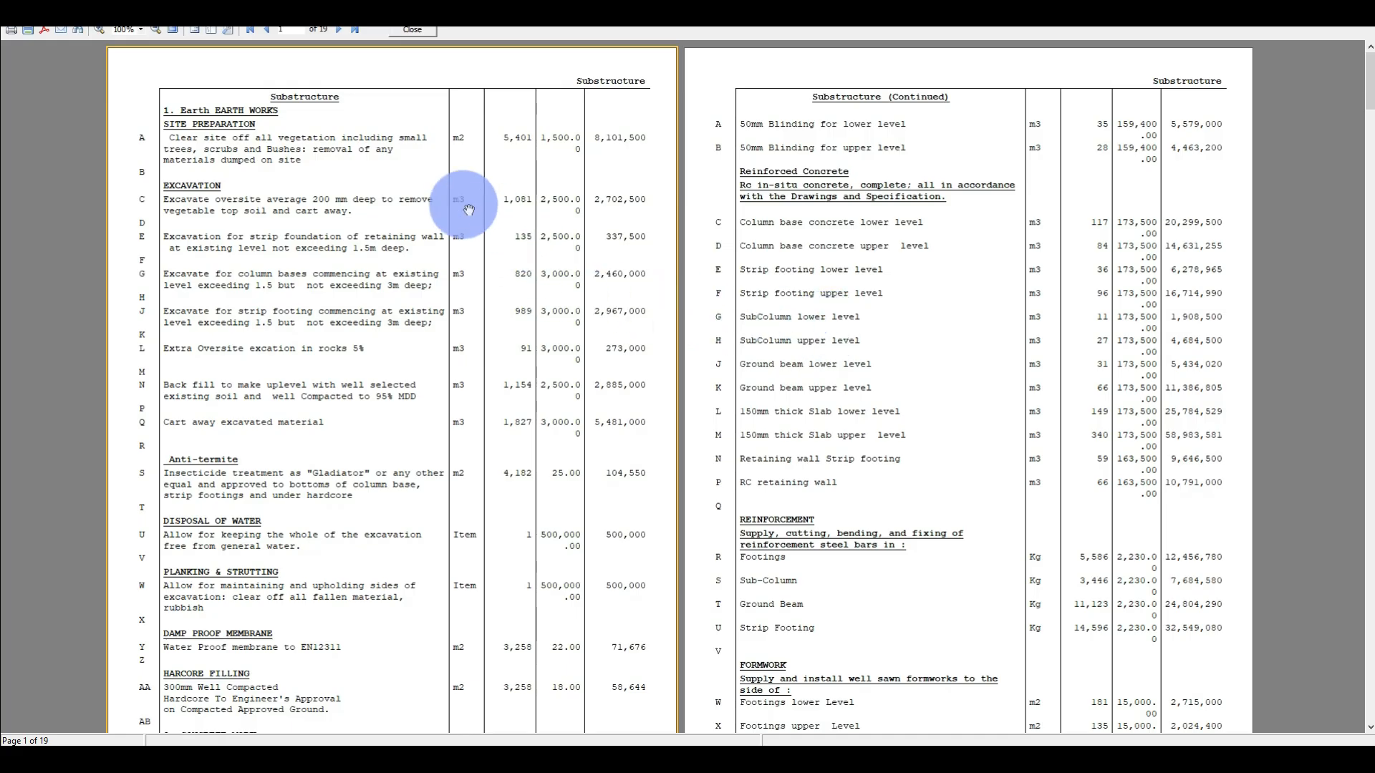
Examine the Substructure and Superstructure pages of the bill report, including their collections, and return to the first page.
scroll(613, 108, "down", 3)
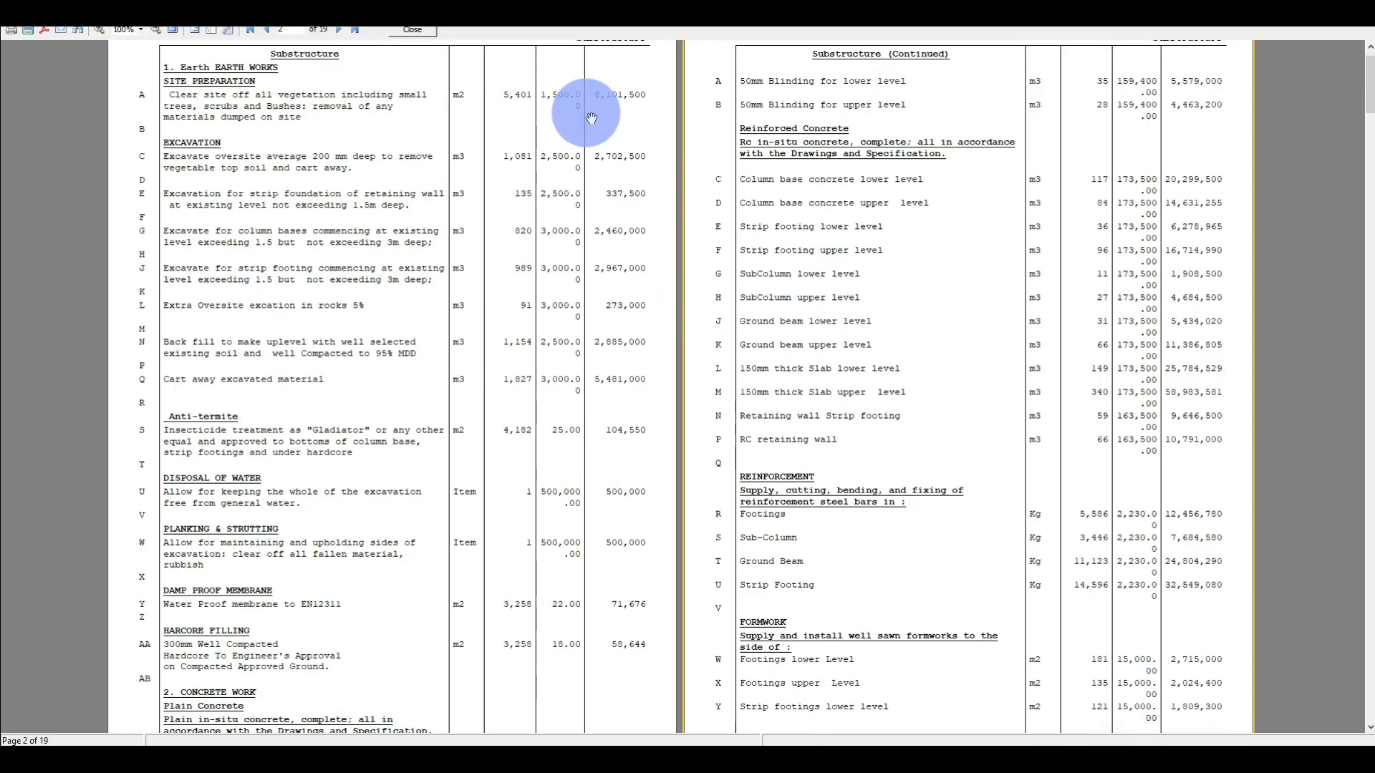
scroll(954, 289, "down", 20)
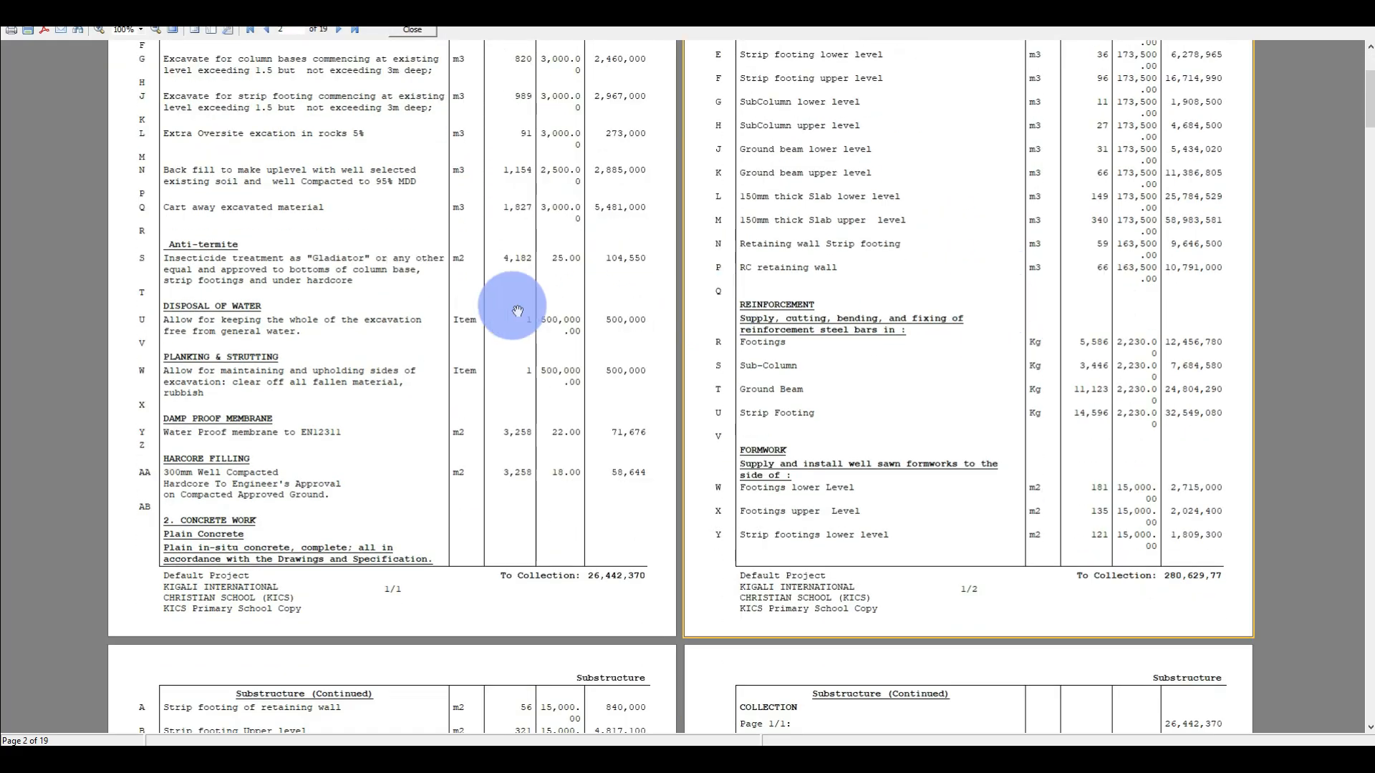
scroll(516, 321, "down", 15)
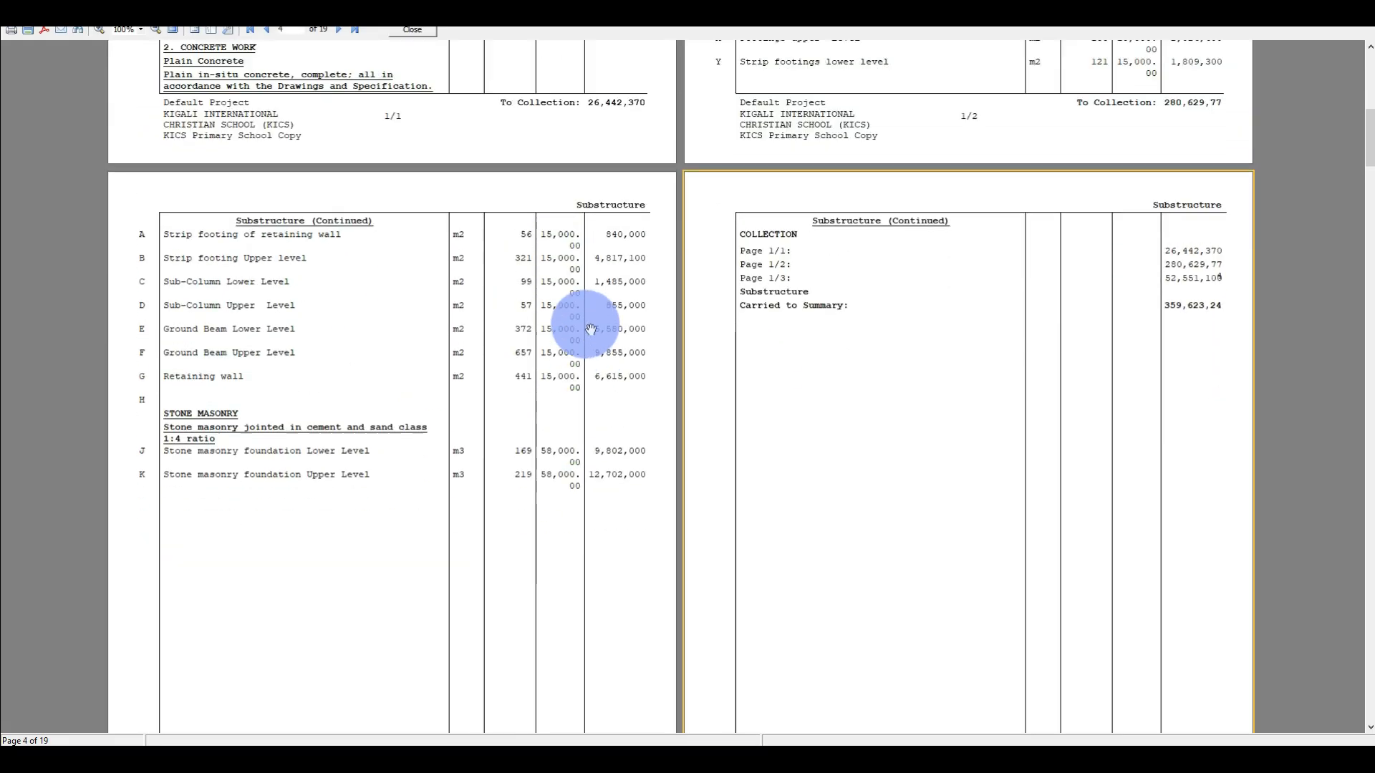
scroll(793, 271, "down", 10)
scroll(793, 271, "down", 10)
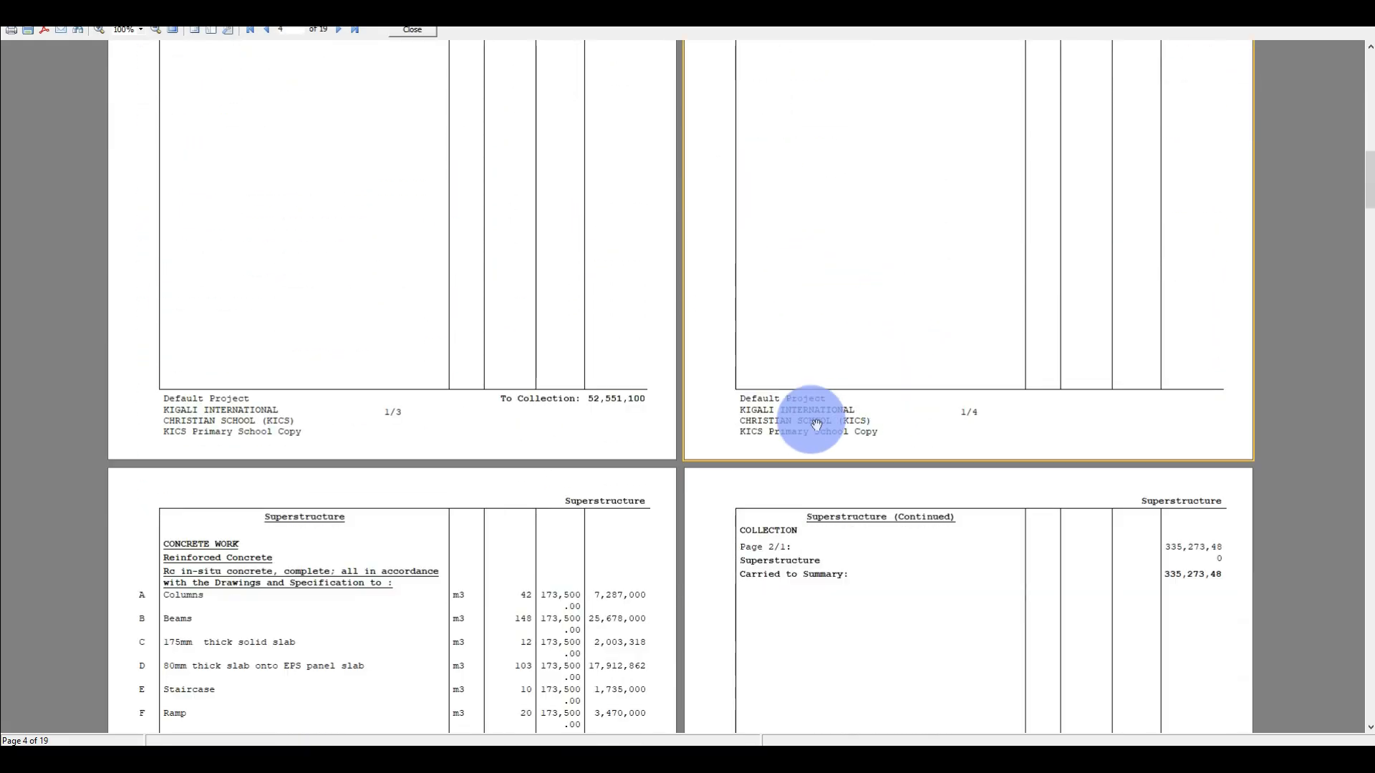
scroll(575, 409, "down", 3)
scroll(635, 393, "up", 5)
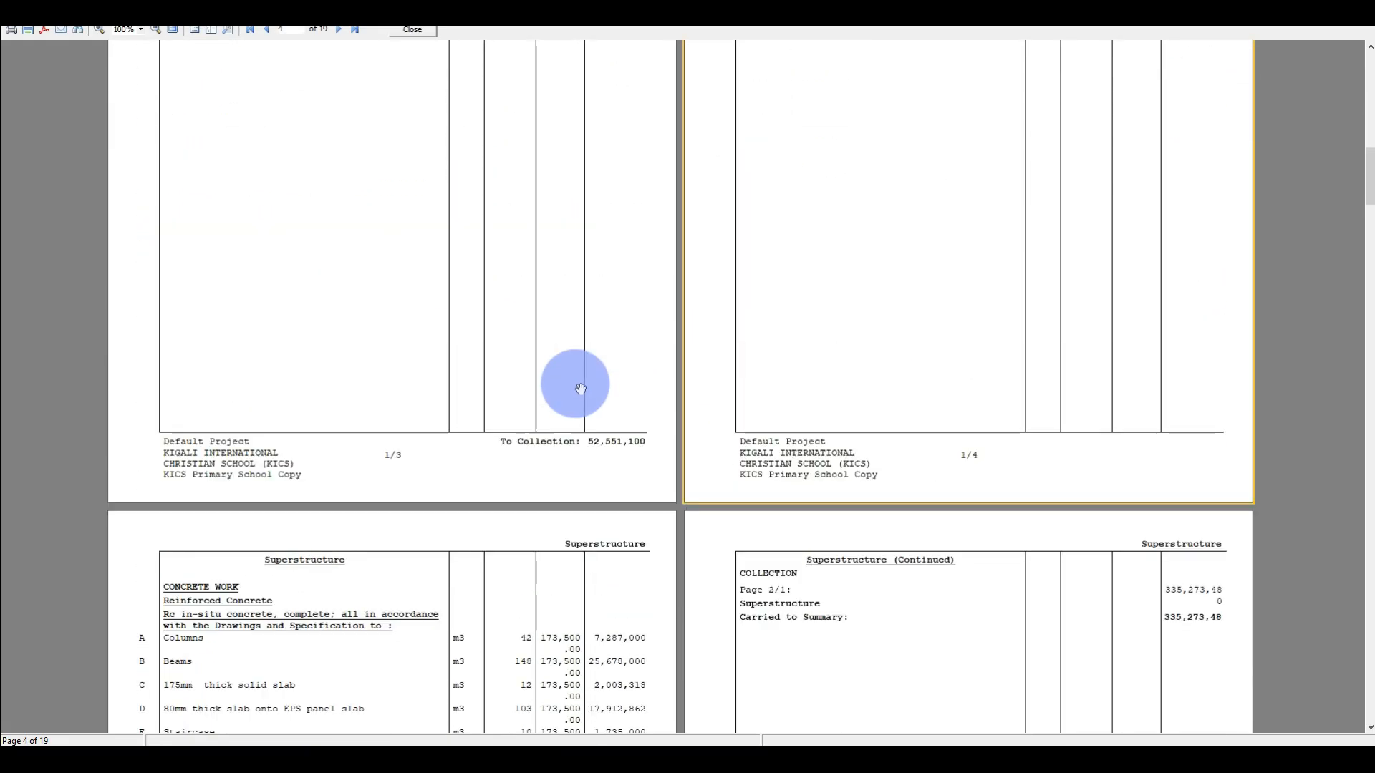
scroll(632, 356, "down", 4)
scroll(460, 364, "down", 5)
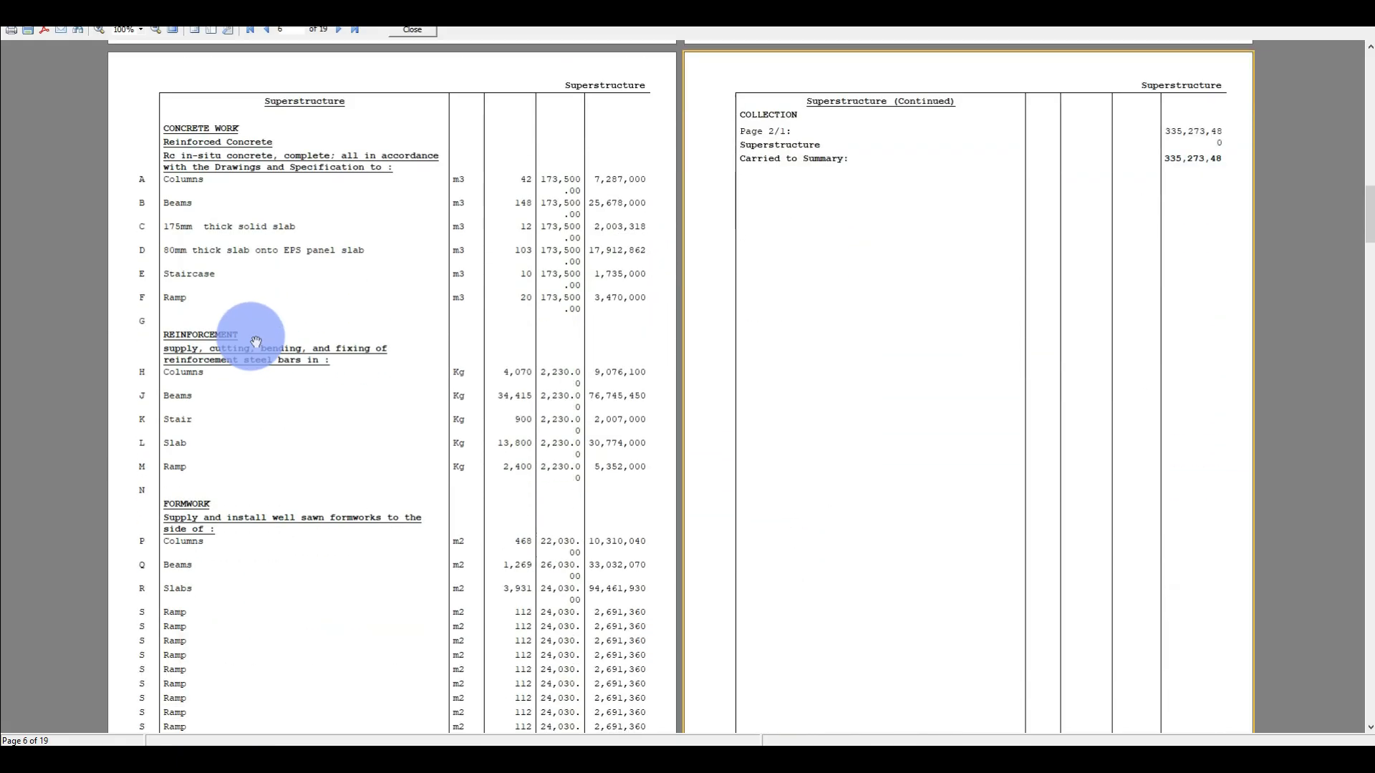
scroll(592, 285, "up", 7)
scroll(561, 307, "up", 20)
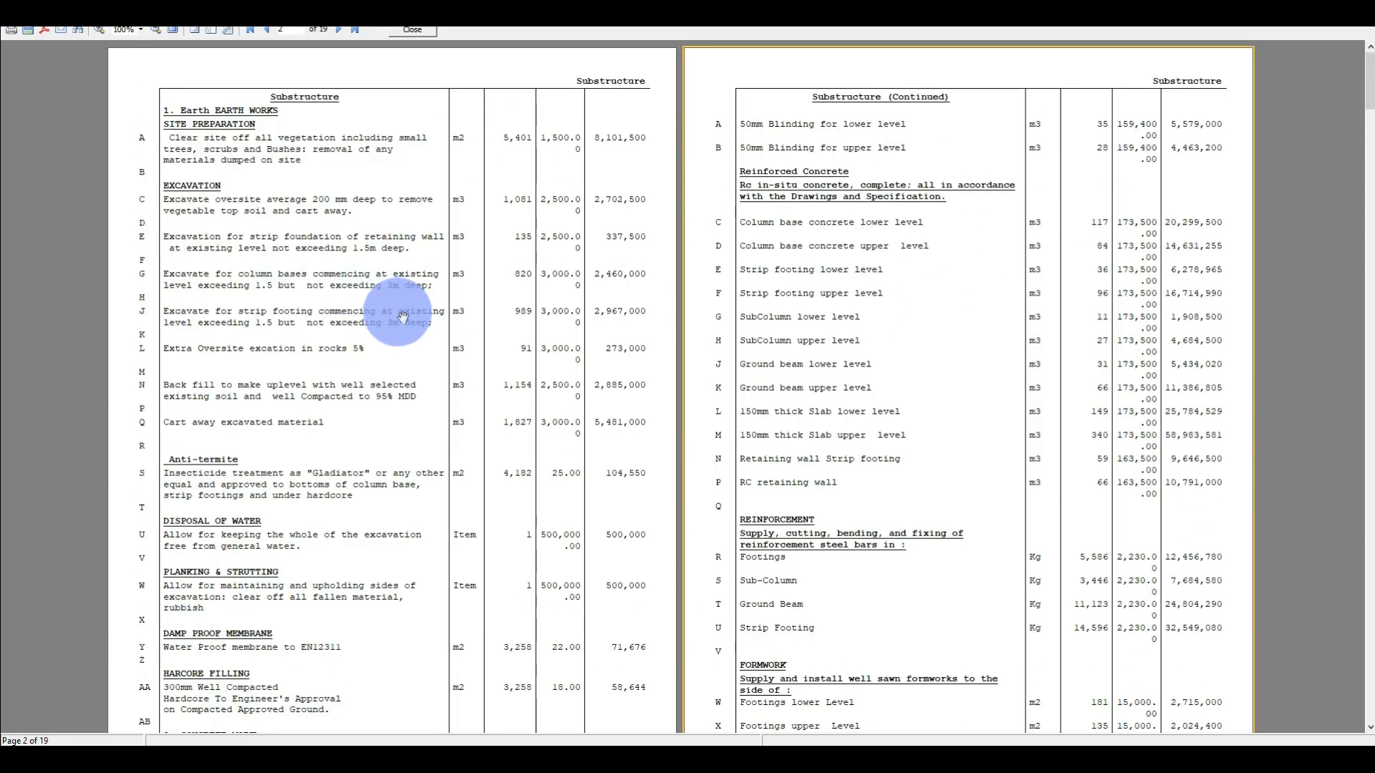
Enlarge the report preview to 170% and examine the descriptions, quantities, rates and totals of the earthworks items.
scroll(284, 282, "up", 1, "ctrl")
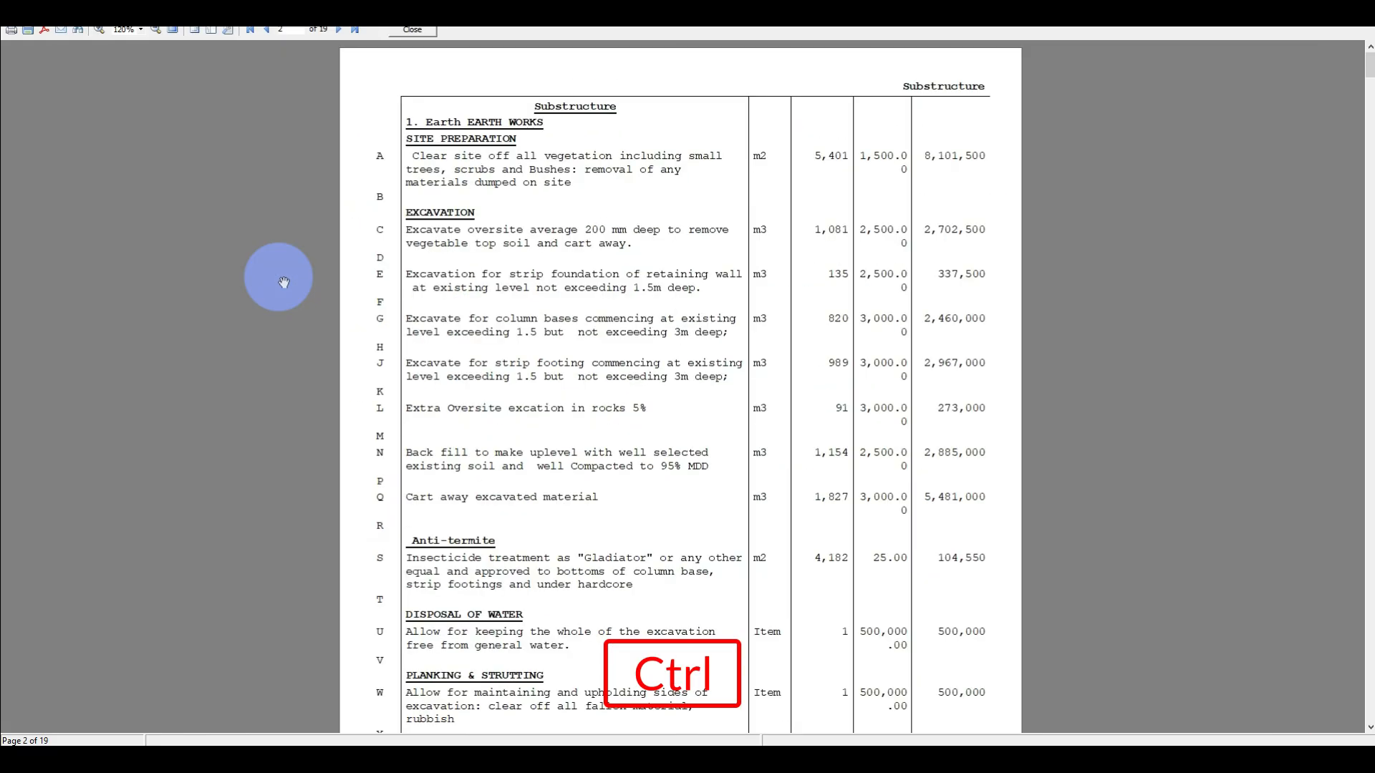
scroll(544, 313, "up", 3, "ctrl")
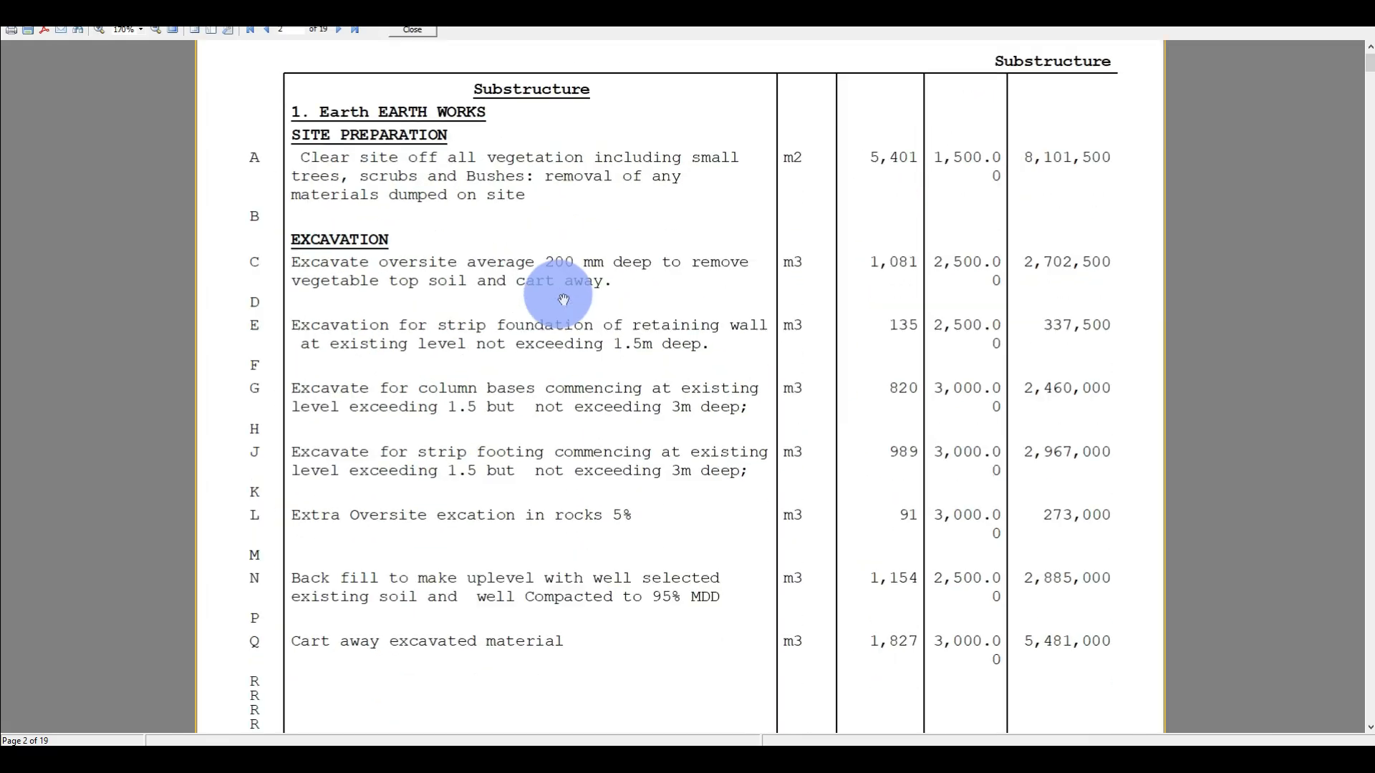
scroll(563, 300, "down", 3)
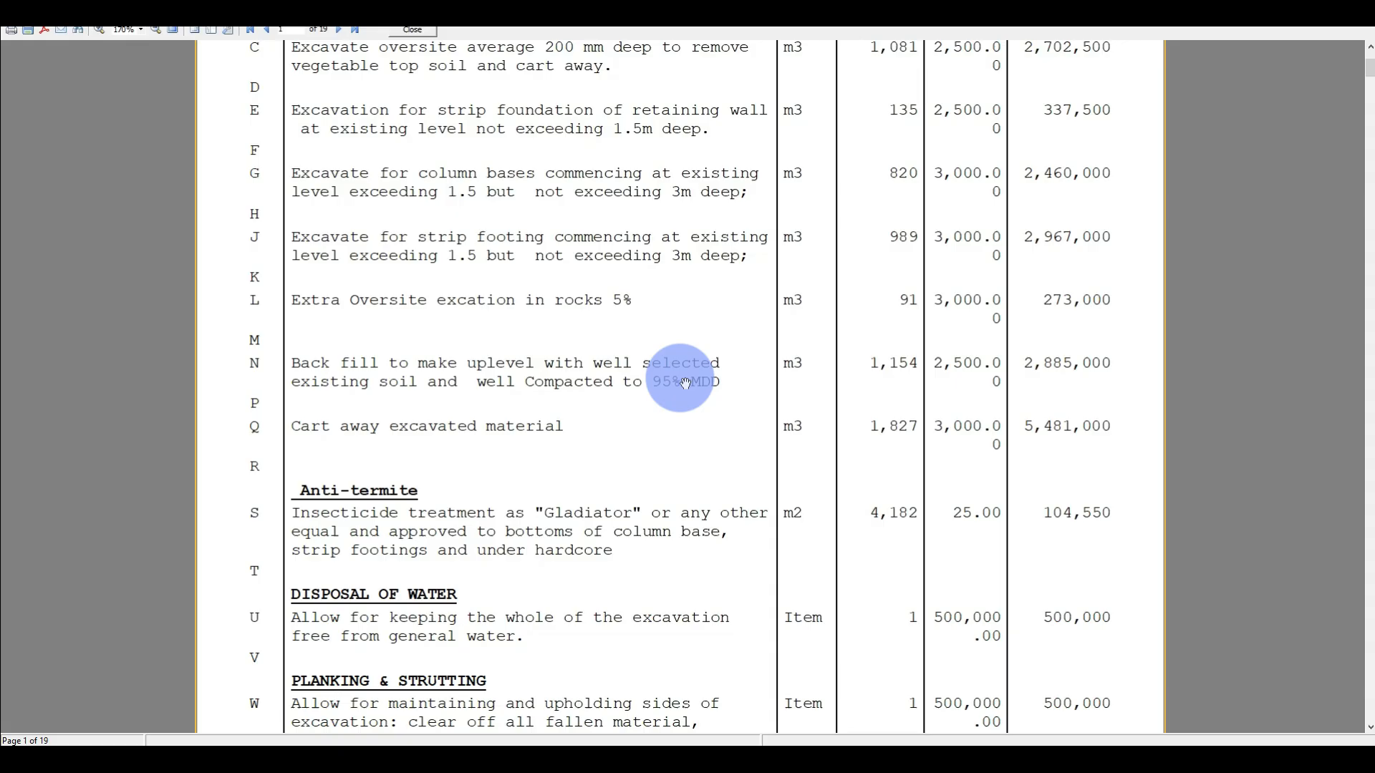
scroll(712, 389, "up", 3)
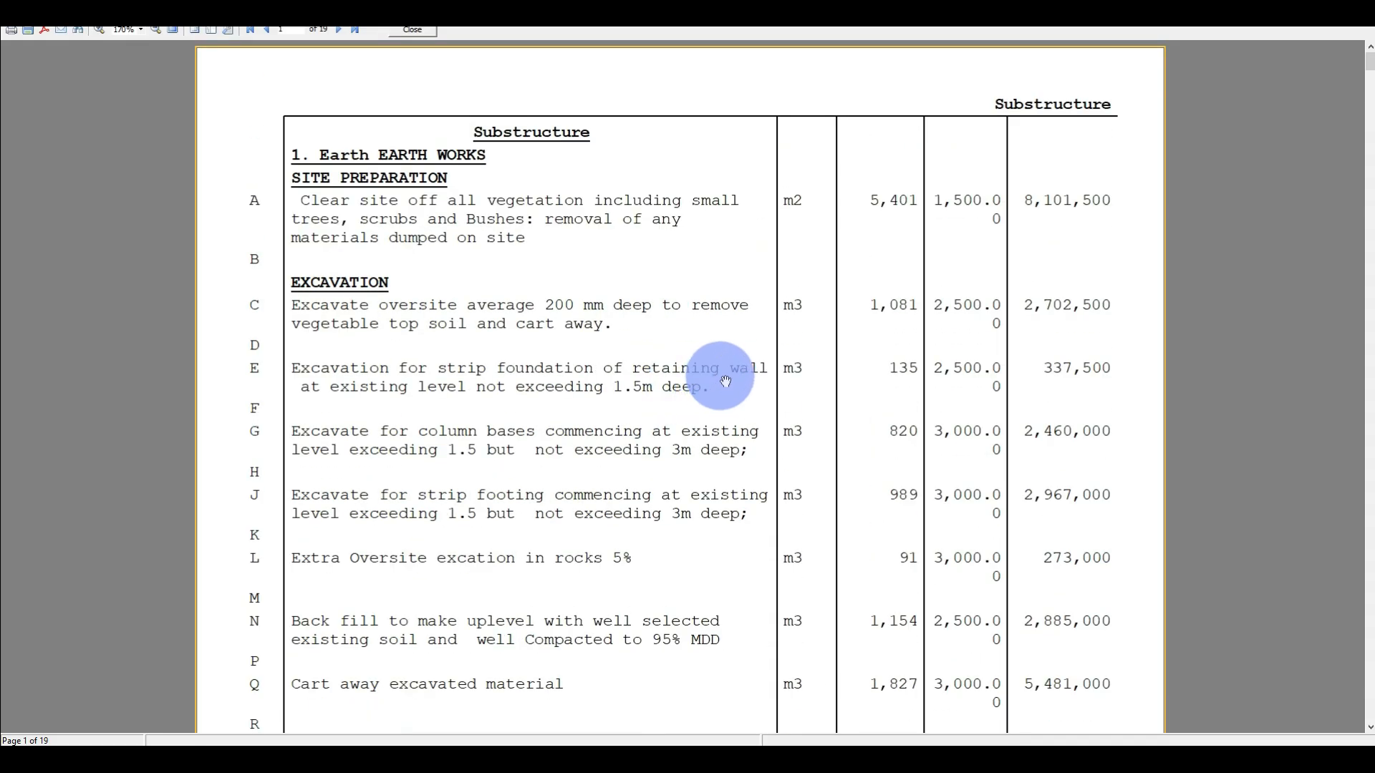
scroll(723, 379, "down", 1)
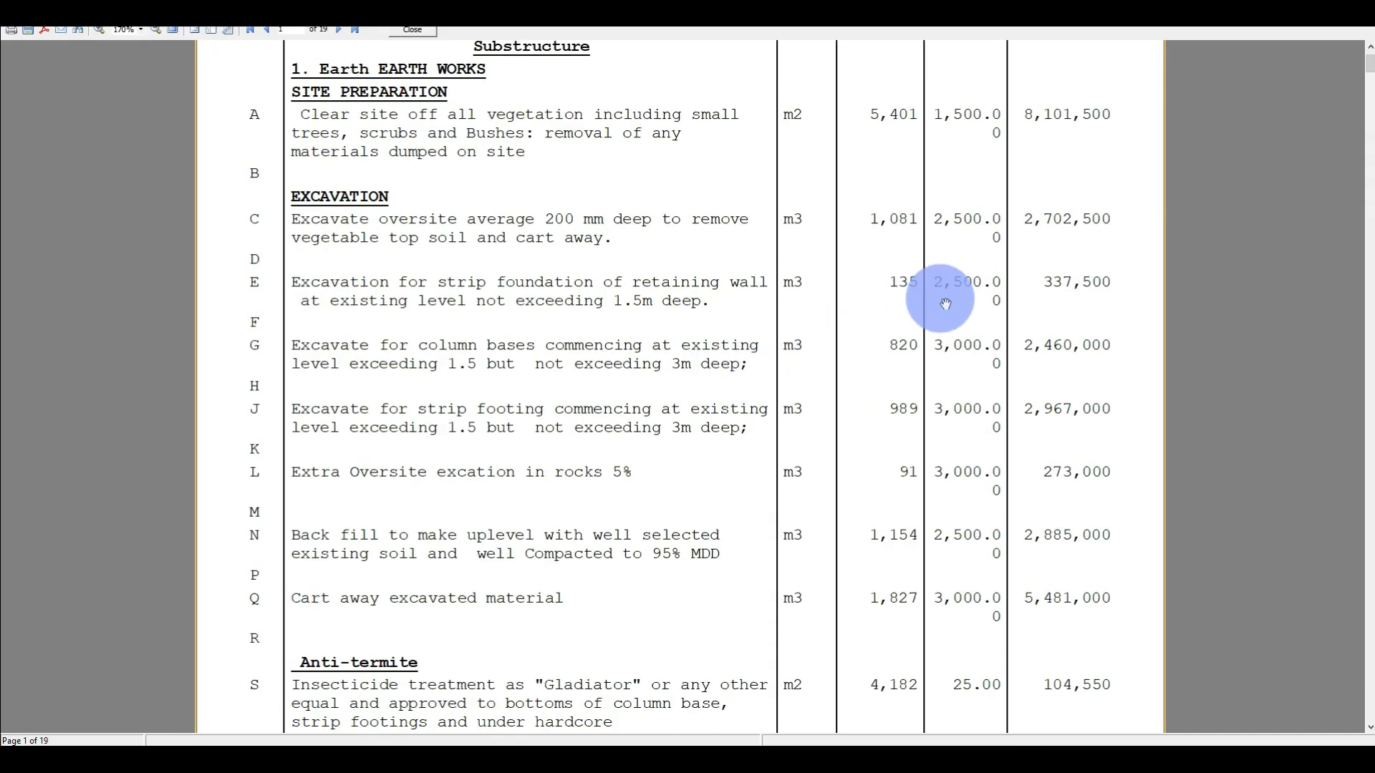